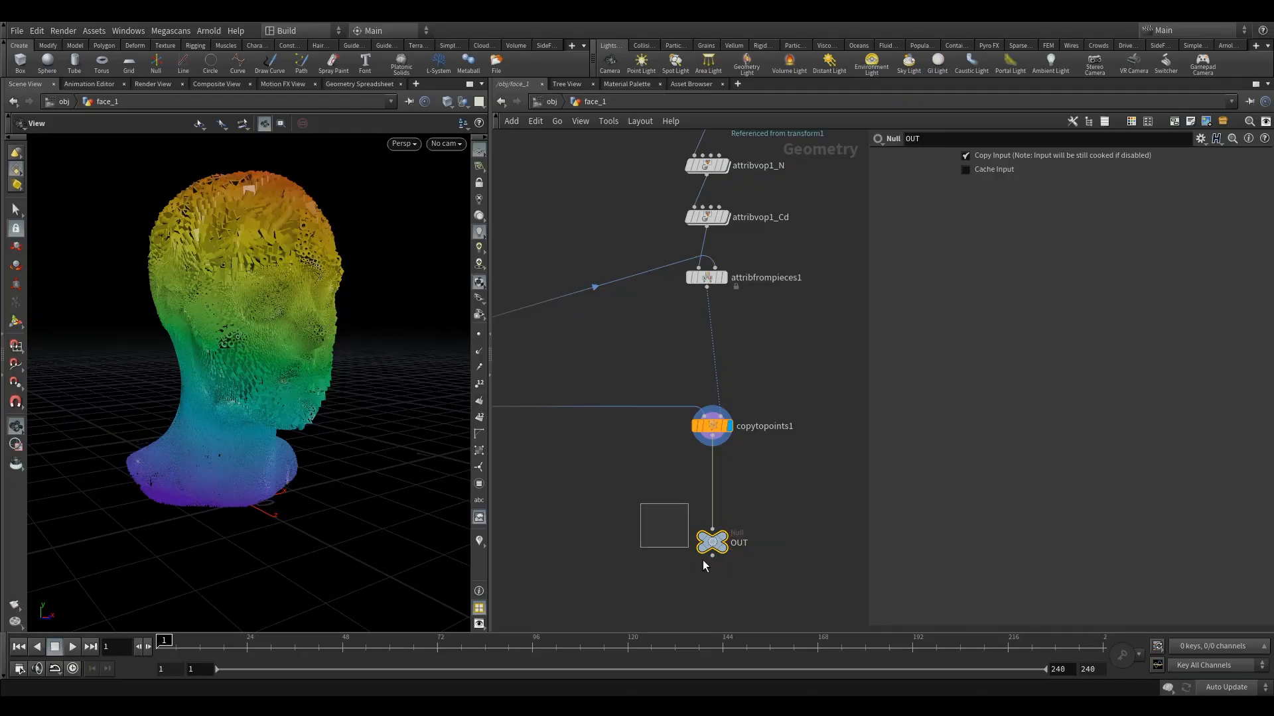
# - Display the OUT null in face_1, return to the object level and switch the network to the stage context
pyautogui.click(734, 520)
pyautogui.press('u')
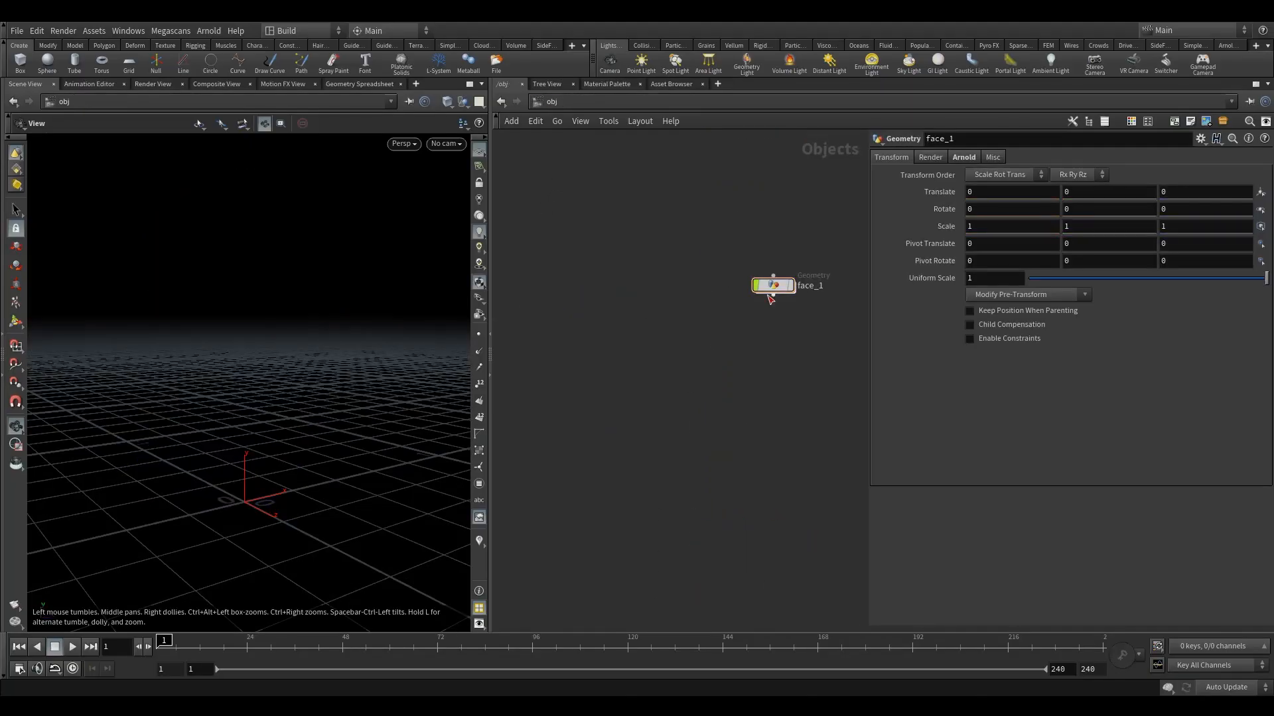
pyautogui.moveTo(695, 371); pyautogui.dragTo(550, 430, button='middle')
pyautogui.moveTo(607, 376); pyautogui.dragTo(639, 395)
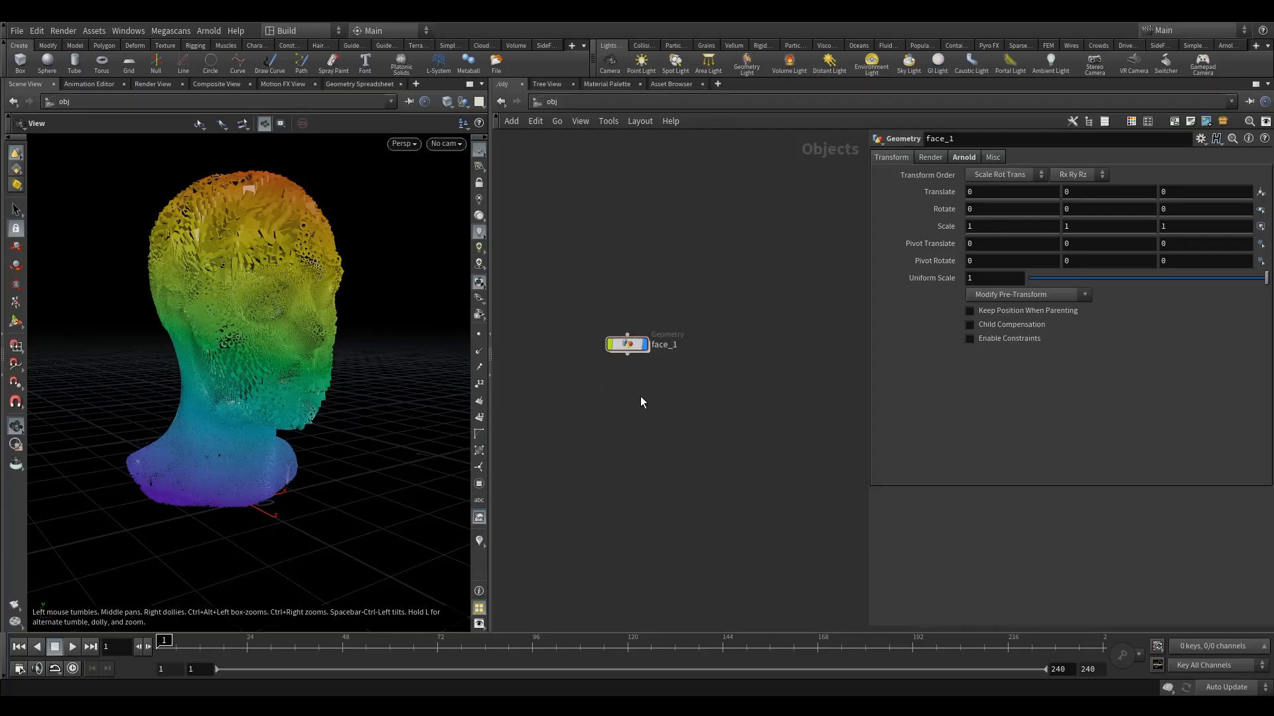
pyautogui.click(563, 99)
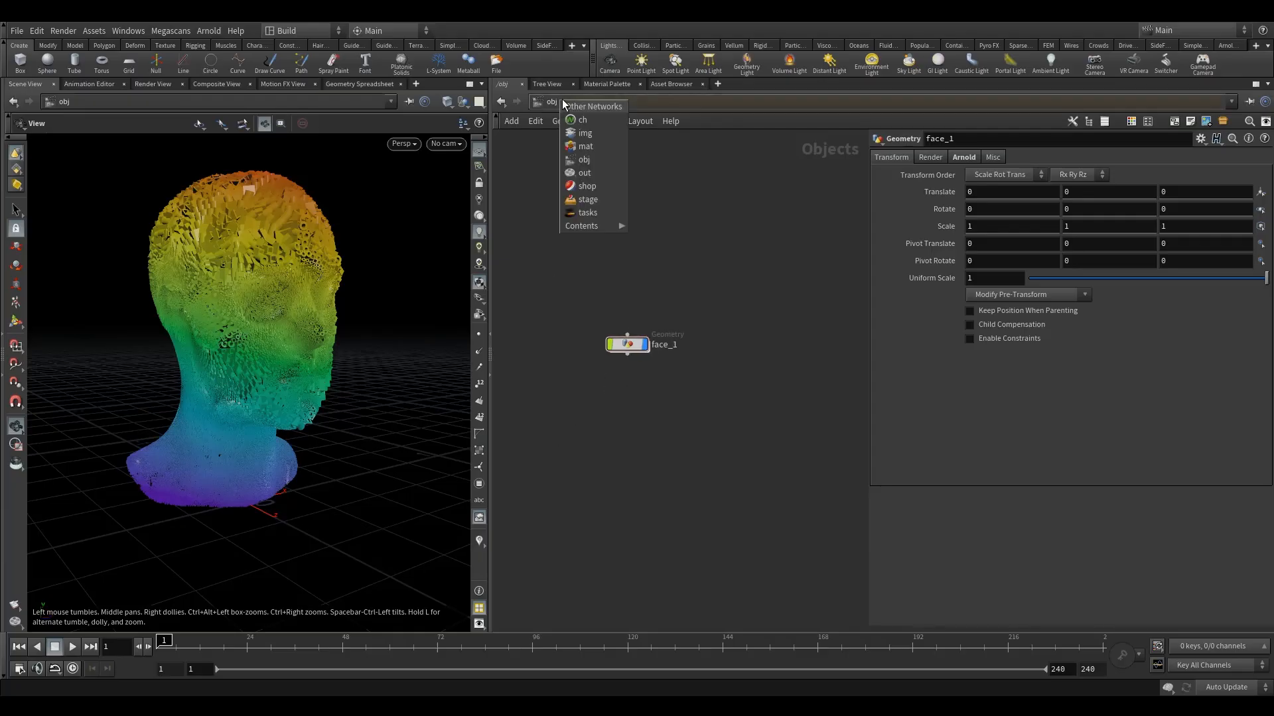
pyautogui.click(604, 189)
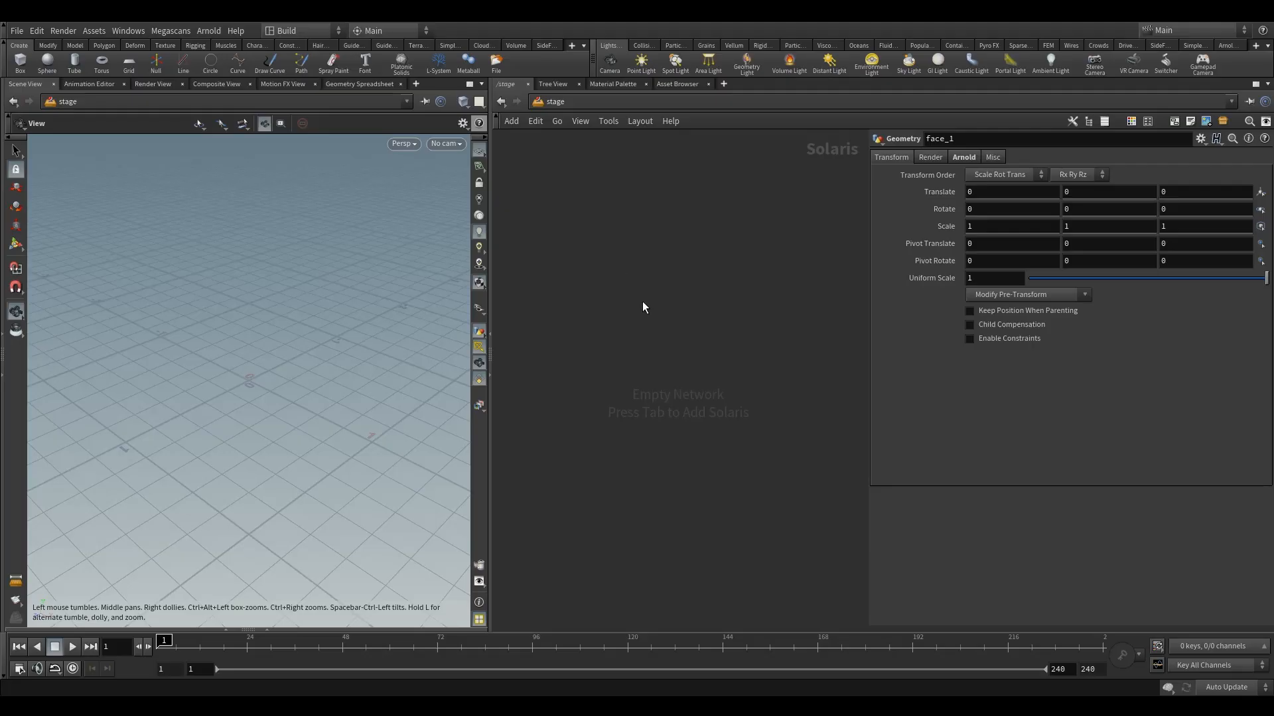
# - Add a SOP Import node and set its SOP Path to /obj/face_1/OUT
pyautogui.press('Tab')
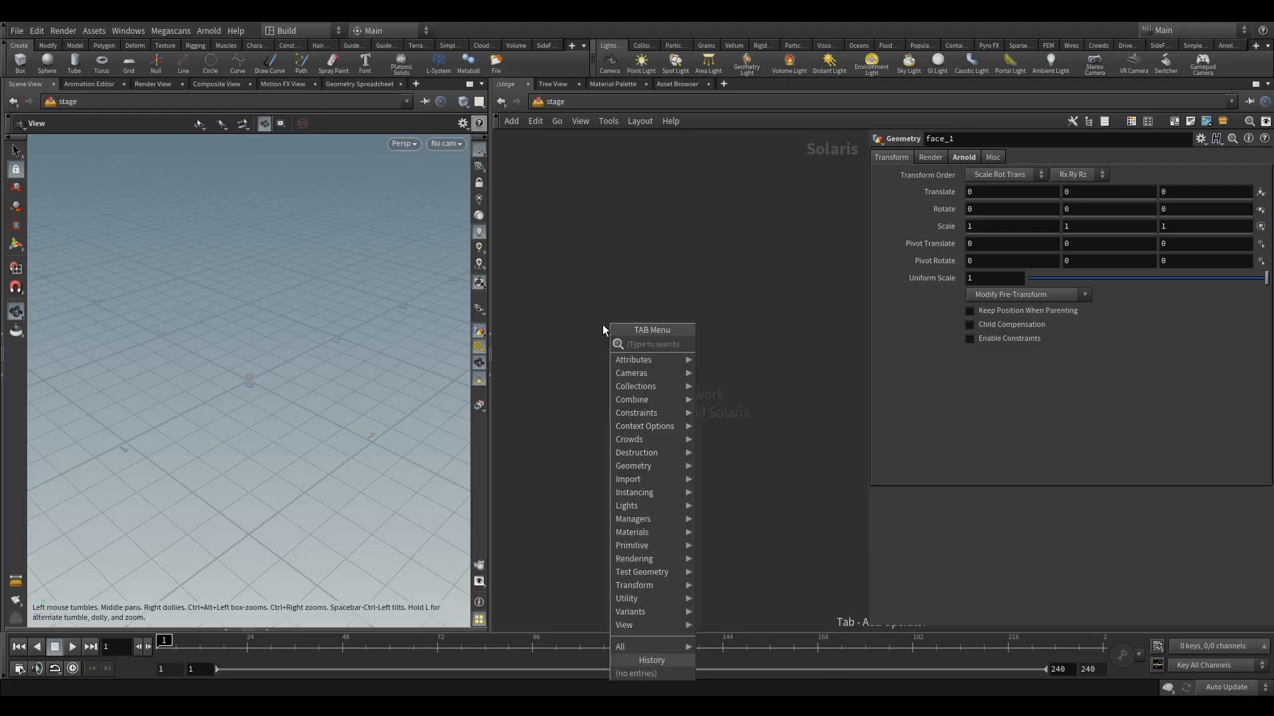
pyautogui.write('SOP')
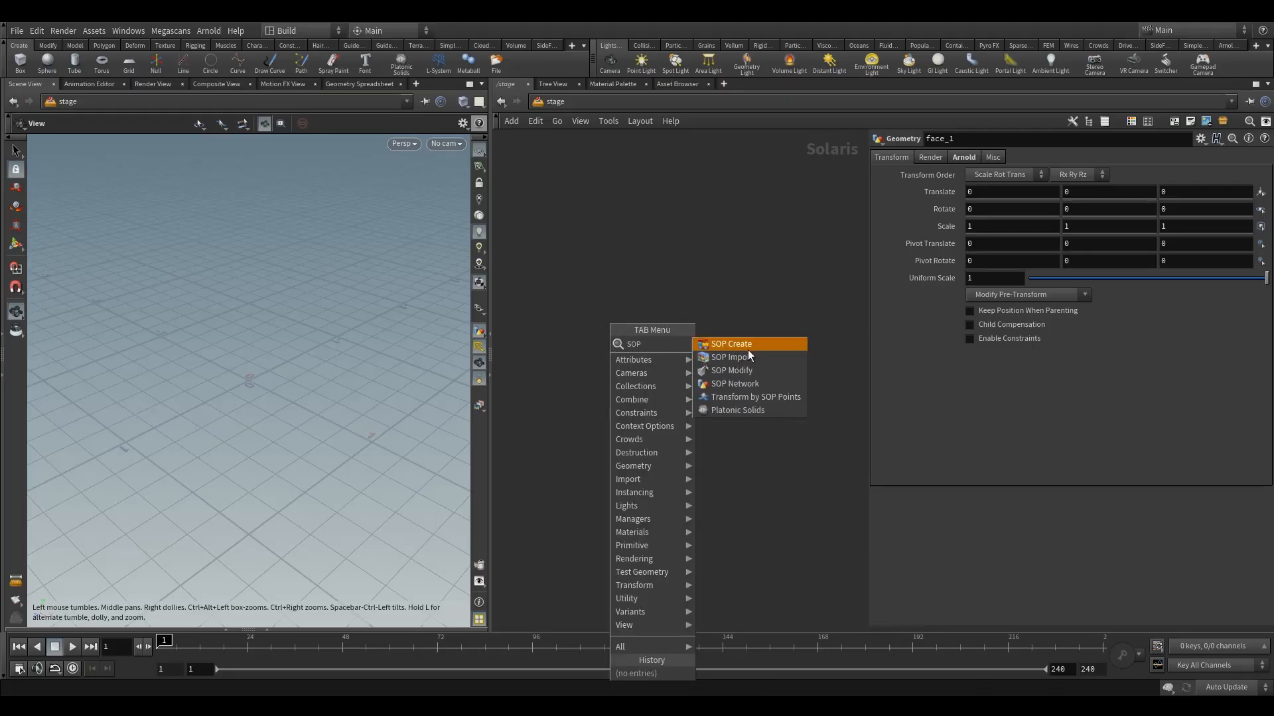
pyautogui.click(746, 357)
pyautogui.moveTo(628, 305); pyautogui.dragTo(660, 278)
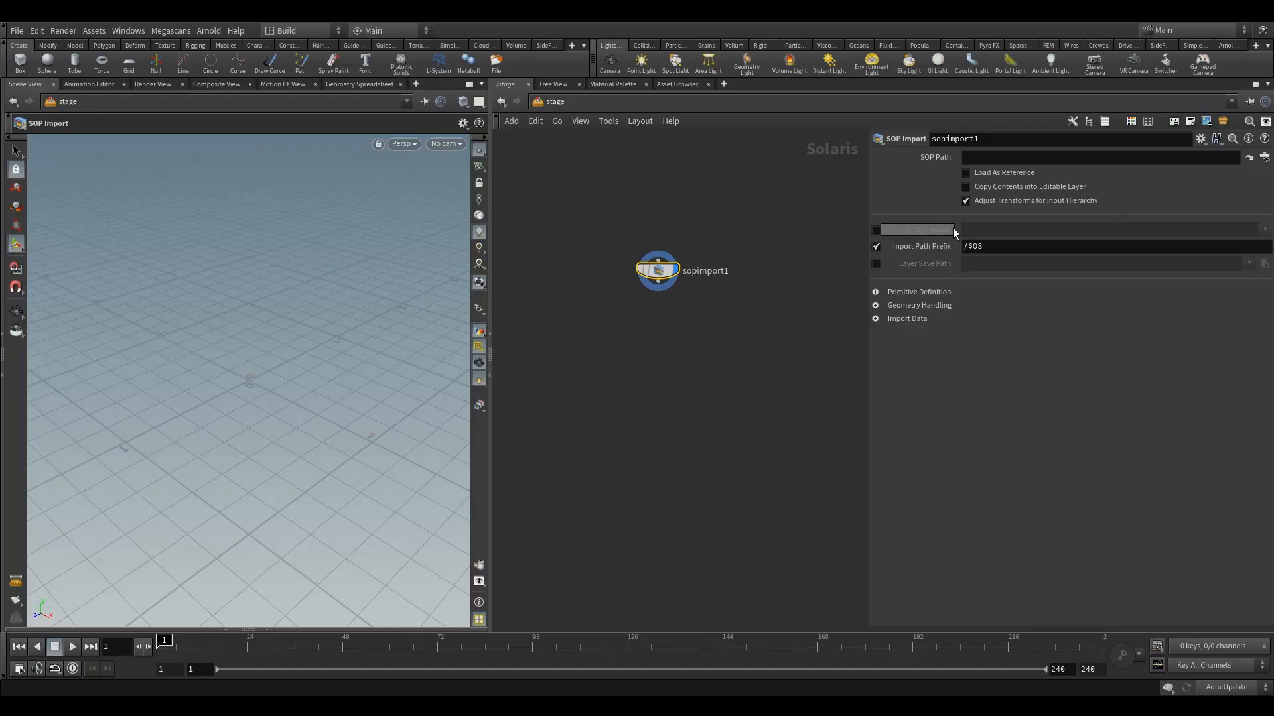
pyautogui.click(1265, 157)
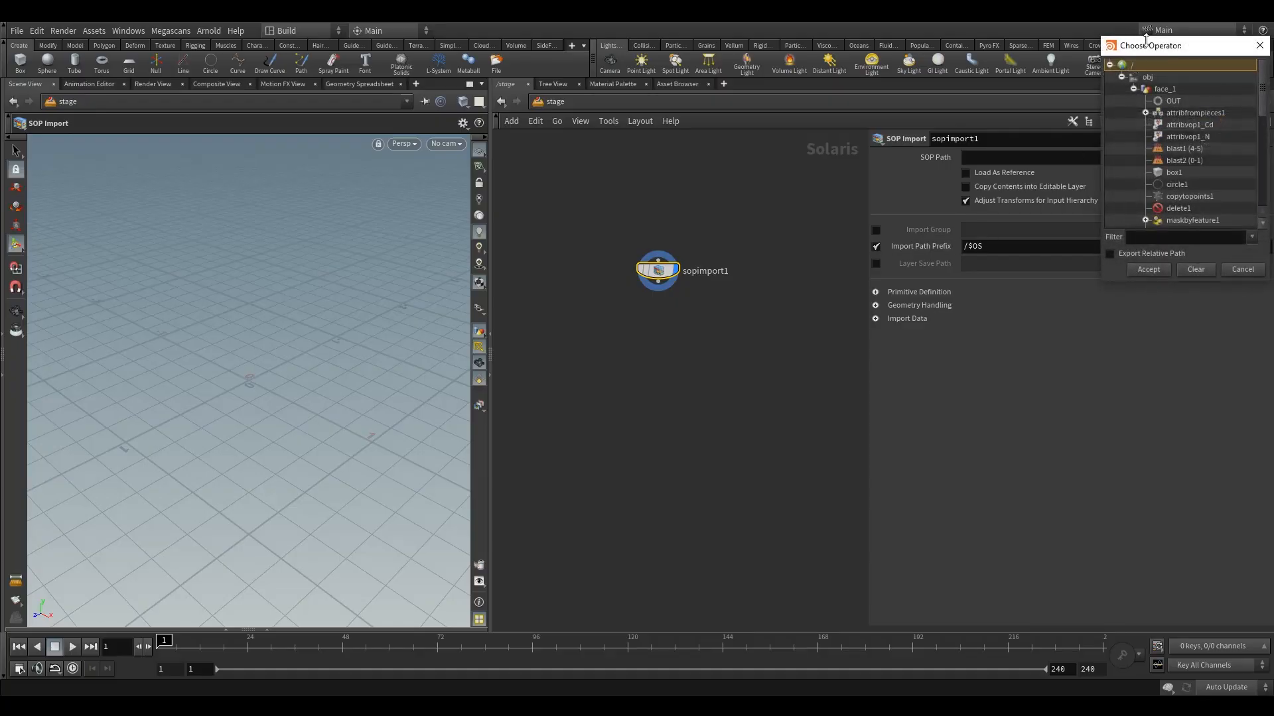
pyautogui.moveTo(1160, 53); pyautogui.dragTo(1063, 82)
pyautogui.doubleClick(1088, 136)
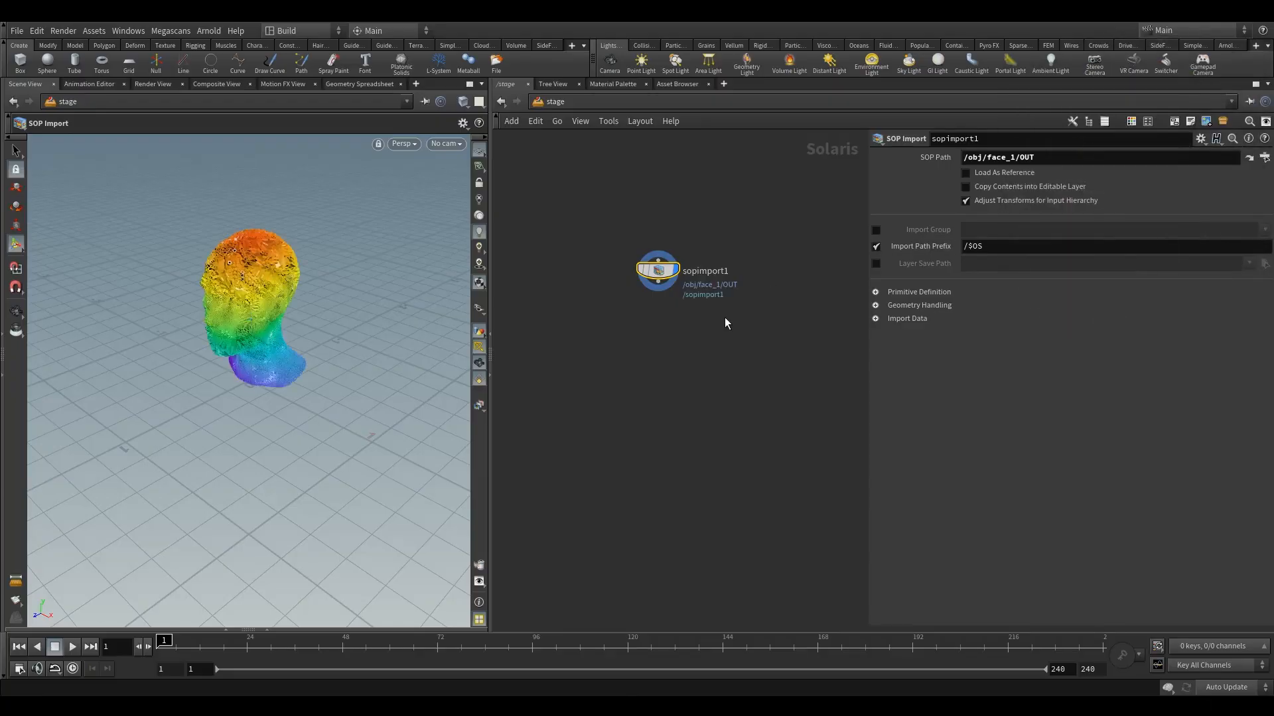
# - Examine the imported head from the side, the front and up close
pyautogui.click(21, 316)
pyautogui.moveTo(211, 327); pyautogui.dragTo(276, 307)
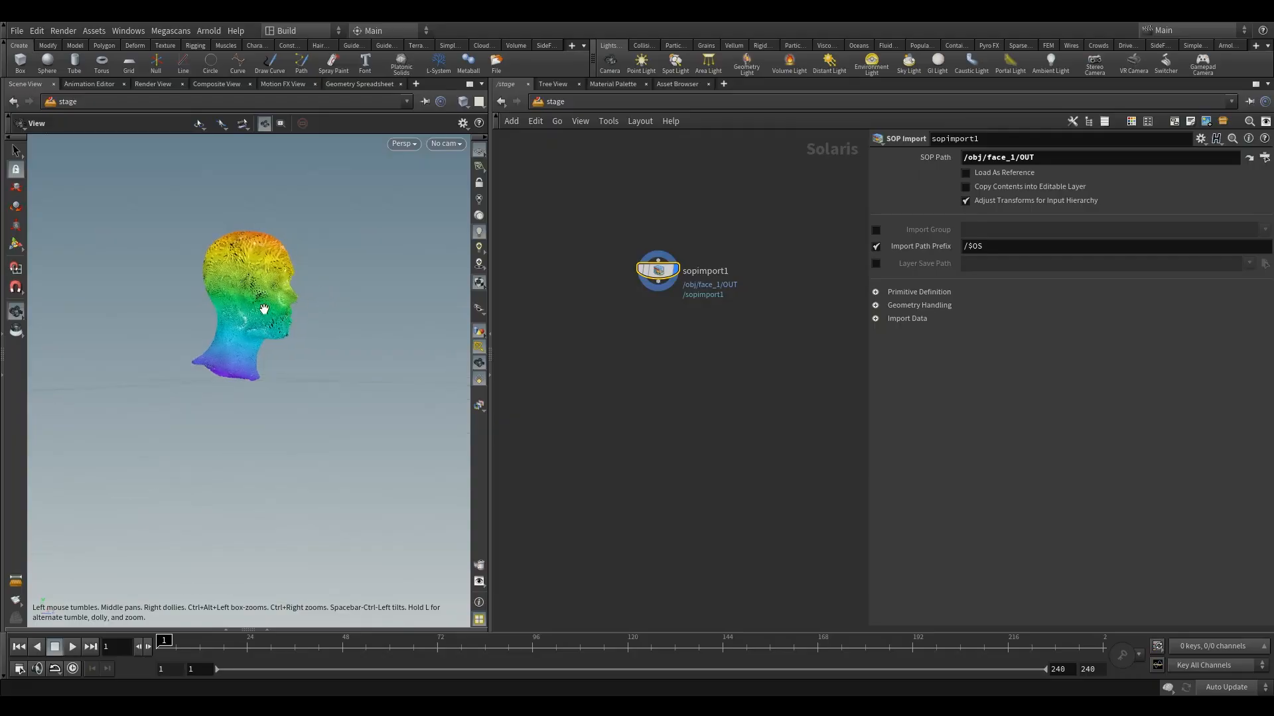
pyautogui.moveTo(277, 305); pyautogui.dragTo(499, 282, button='right')
pyautogui.moveTo(425, 290); pyautogui.dragTo(339, 331)
pyautogui.moveTo(338, 332); pyautogui.dragTo(324, 390, button='right')
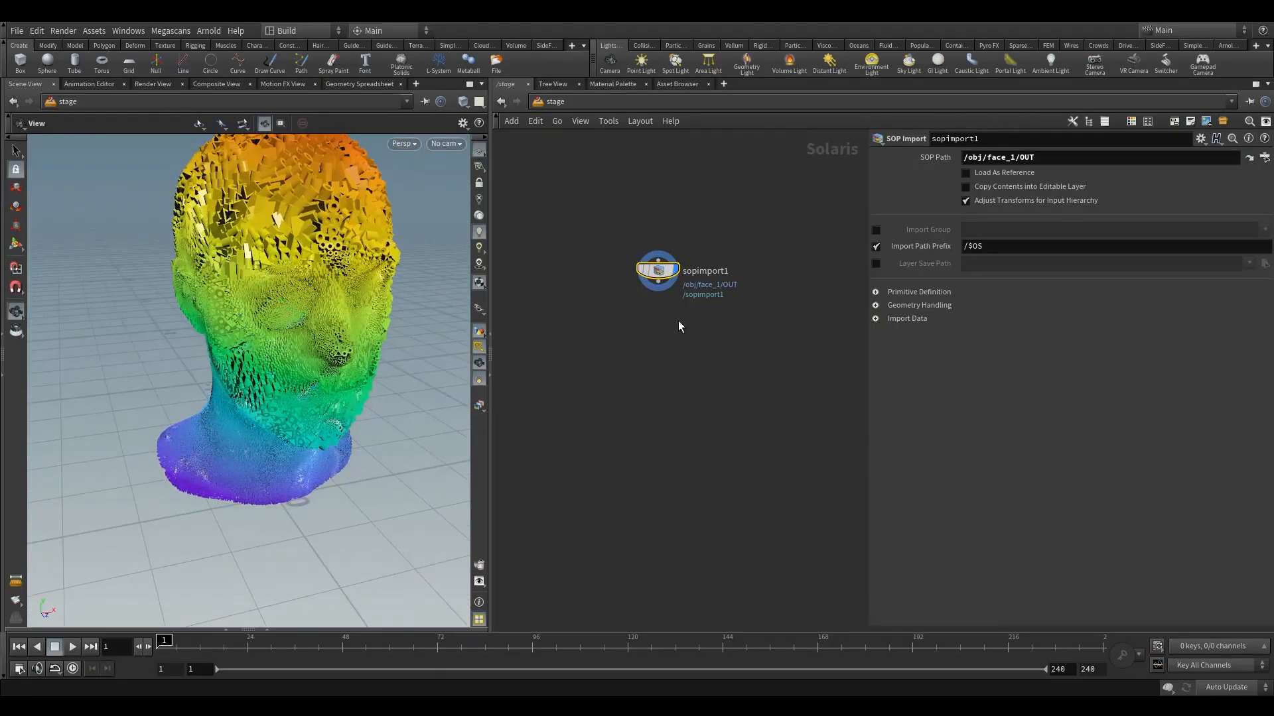
pyautogui.moveTo(639, 336); pyautogui.dragTo(645, 355, button='middle')
pyautogui.moveTo(325, 342); pyautogui.dragTo(276, 382, button='middle')
pyautogui.moveTo(276, 383); pyautogui.dragTo(372, 360)
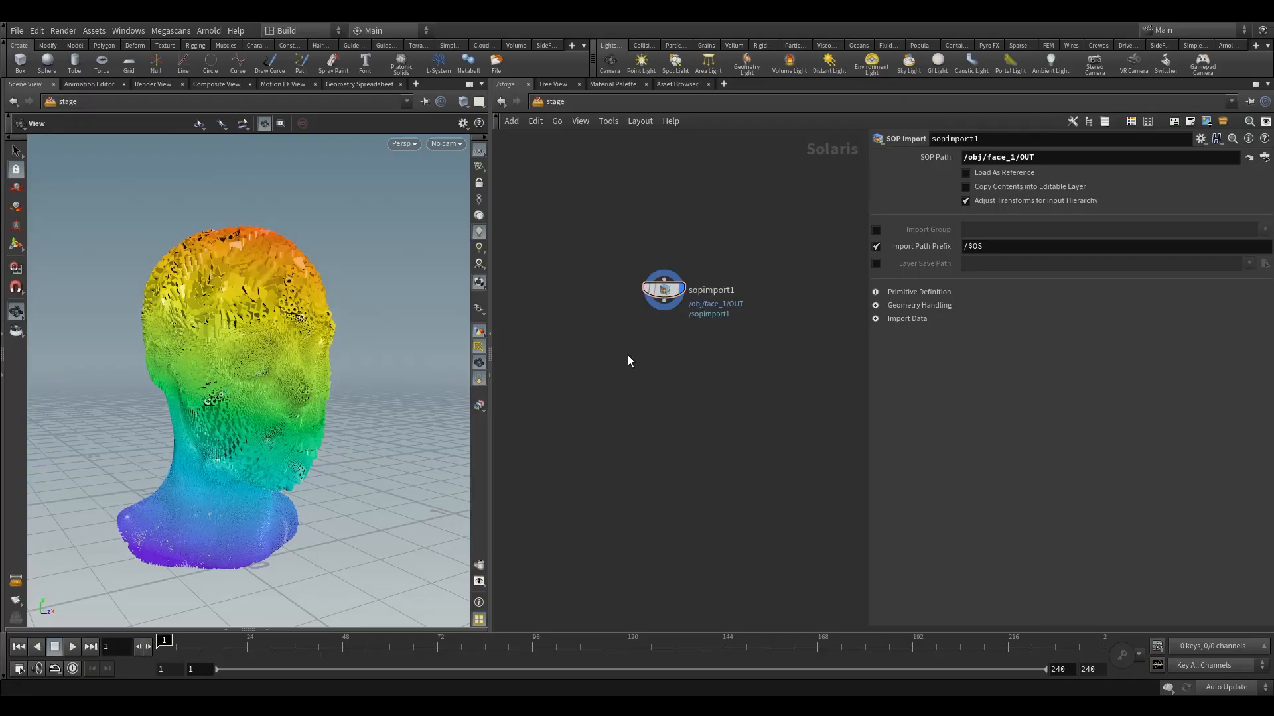
# - Add a Dome Light node below sopimport1, wire the import into it and display the light node
pyautogui.press('Tab')
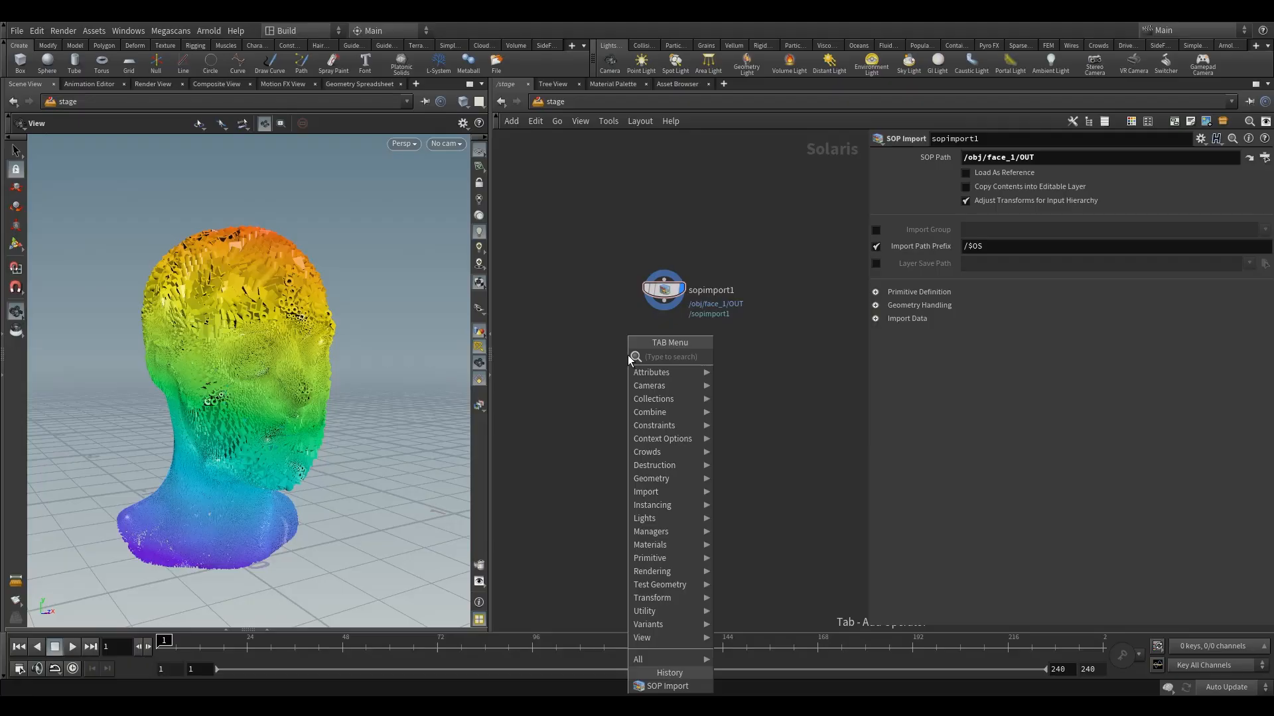
pyautogui.write('do')
pyautogui.click(751, 360)
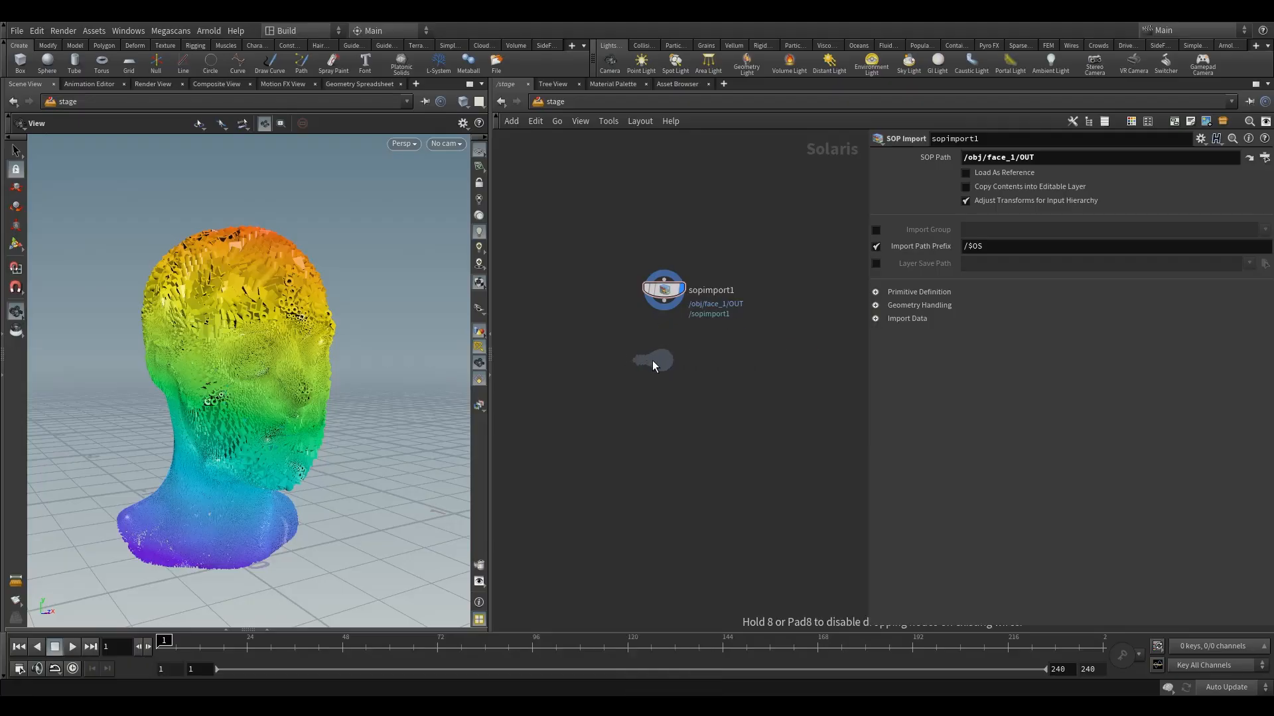
pyautogui.click(658, 365)
pyautogui.moveTo(664, 301); pyautogui.dragTo(664, 351)
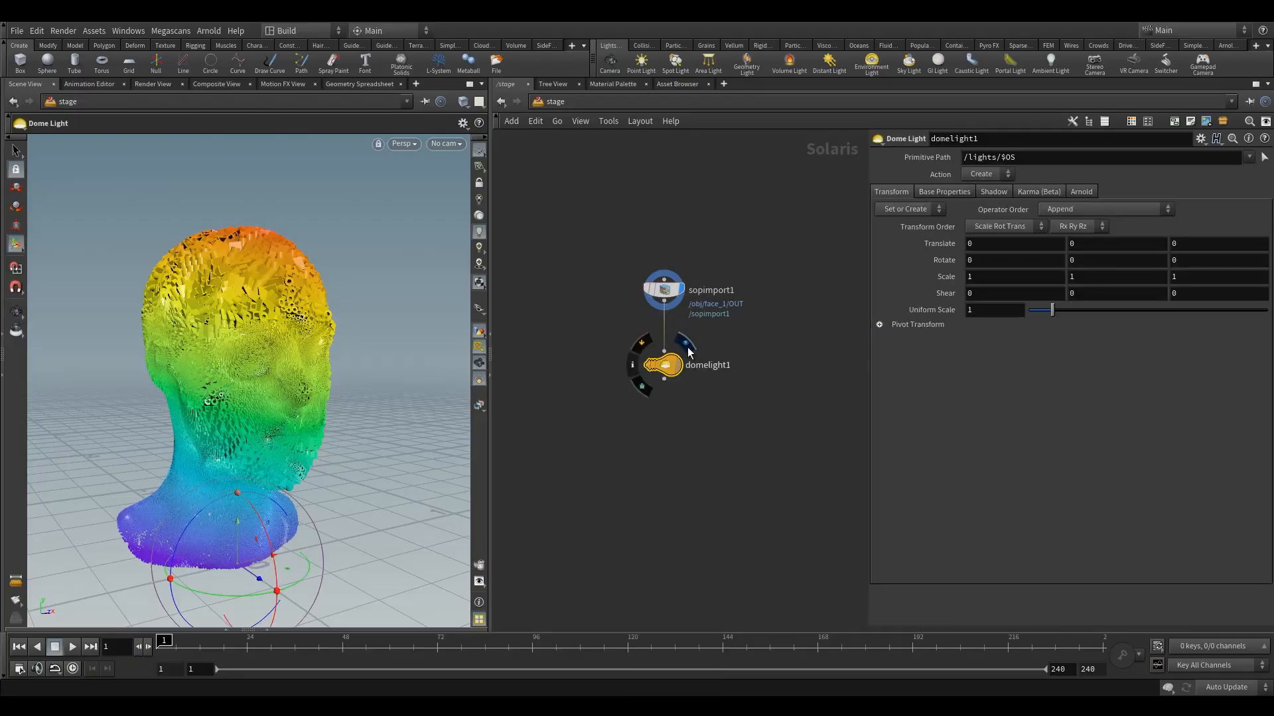
pyautogui.click(686, 347)
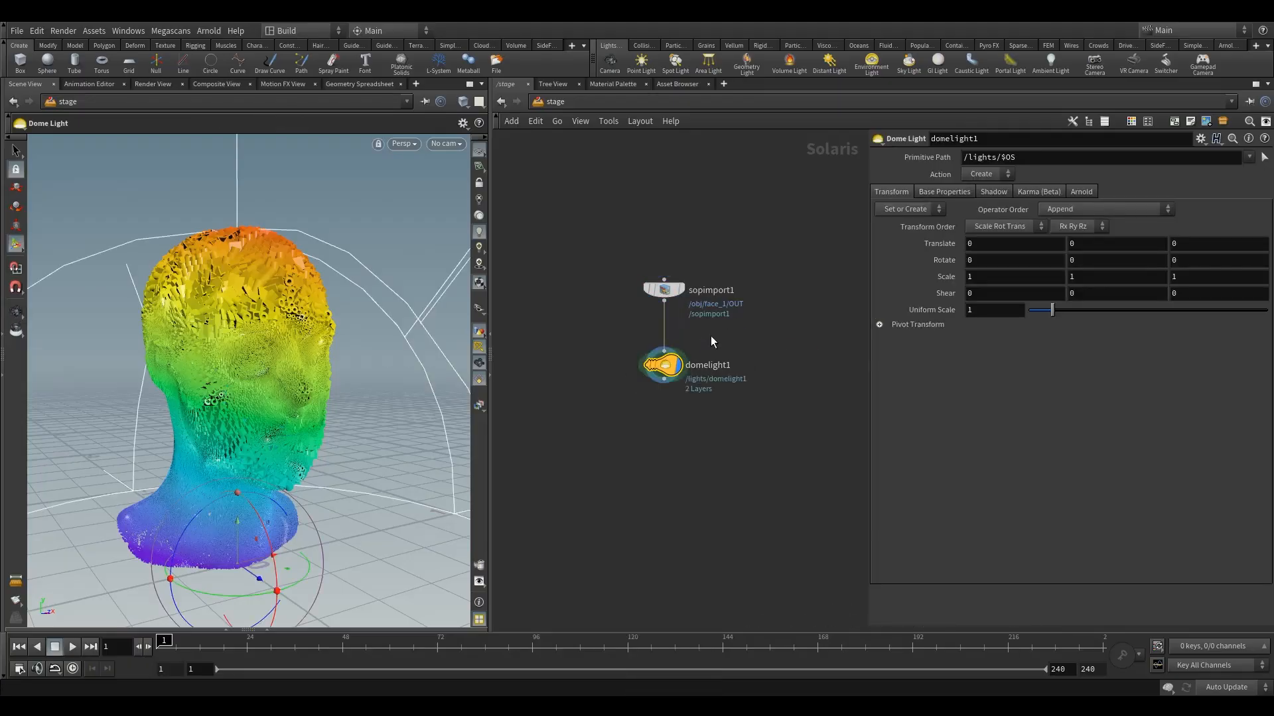
# - Switch the viewport renderer to Karma (Beta)
pyautogui.click(404, 143)
pyautogui.click(427, 220)
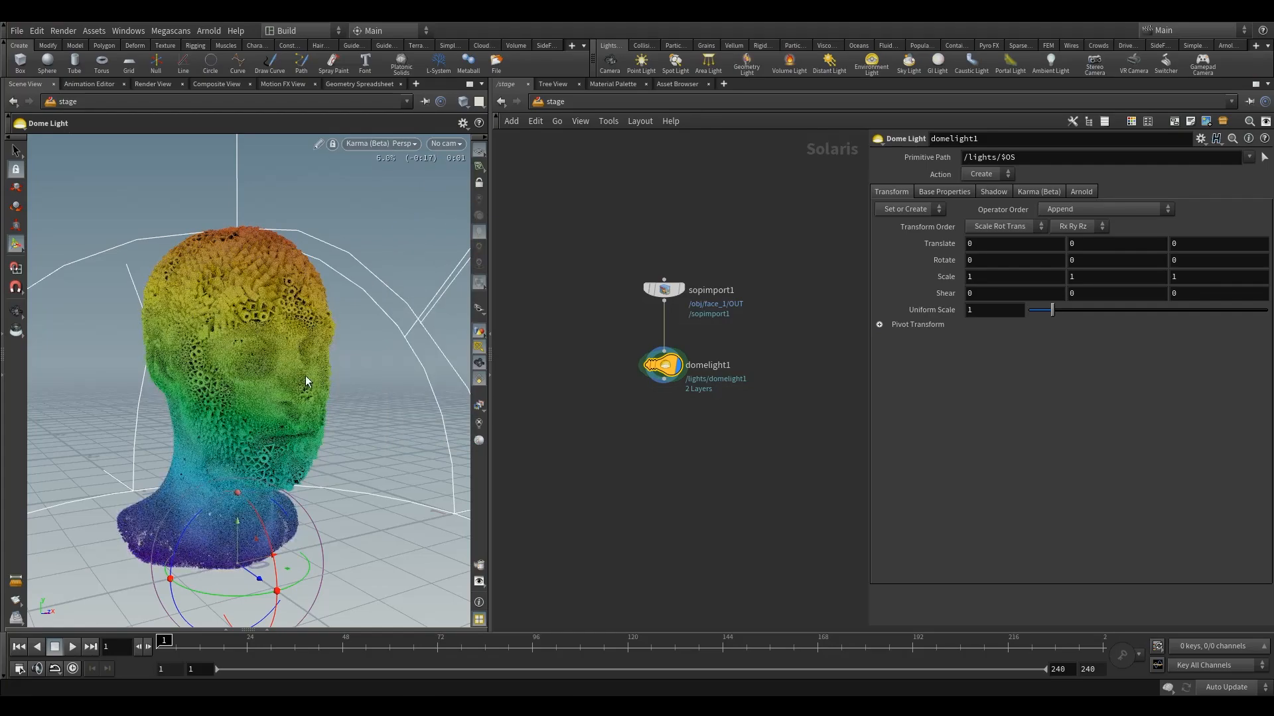
pyautogui.moveTo(670, 367)
pyautogui.mouseDown()
pyautogui.moveTo(671, 351)
pyautogui.moveTo(671, 365)
pyautogui.mouseUp()
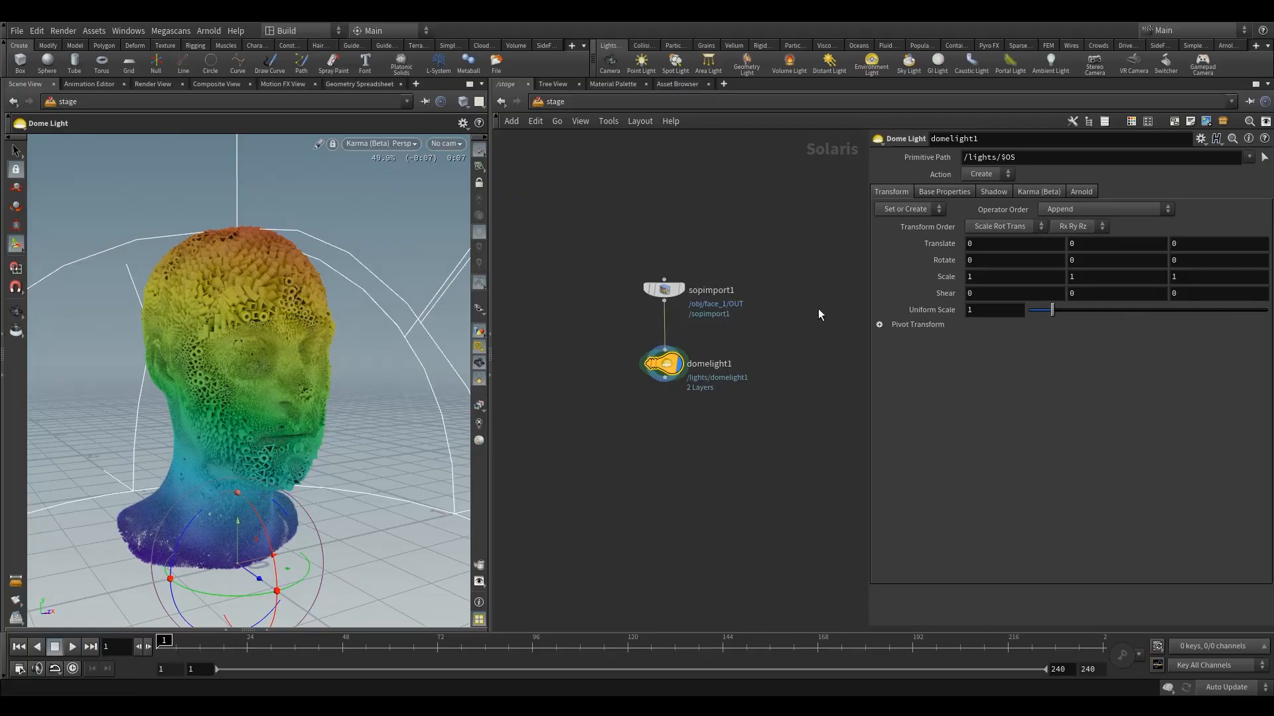
# - Set the dome light's texture to HDRIHaven_skylit_garage_2k.rat from the $HFS/houdini/pic/hdri/ folder
pyautogui.click(944, 191)
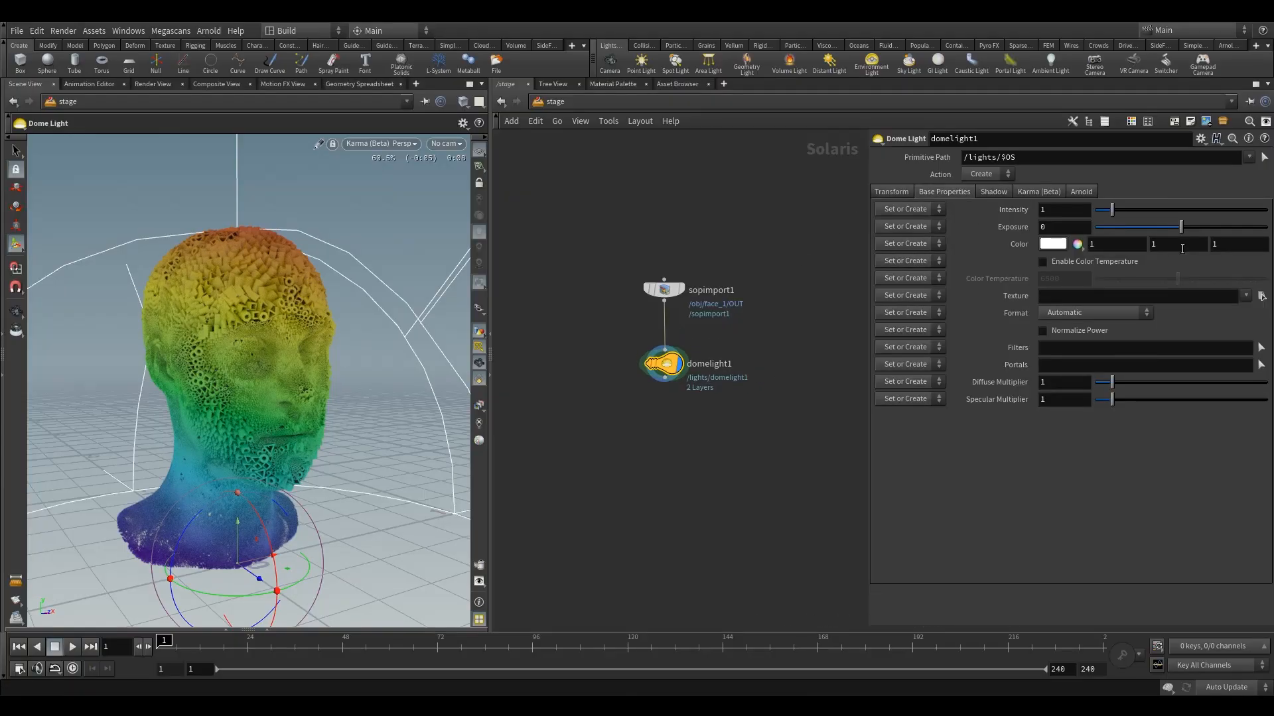
pyautogui.click(1260, 296)
pyautogui.click(816, 315)
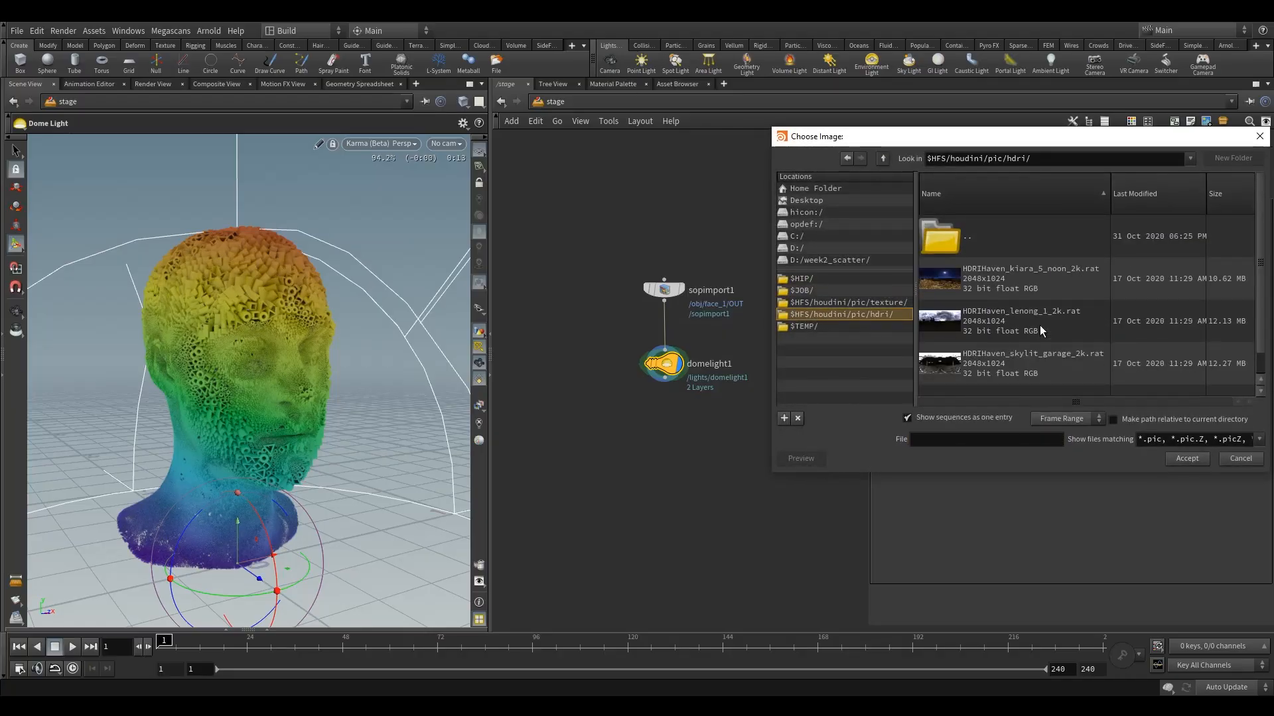
pyautogui.click(1049, 361)
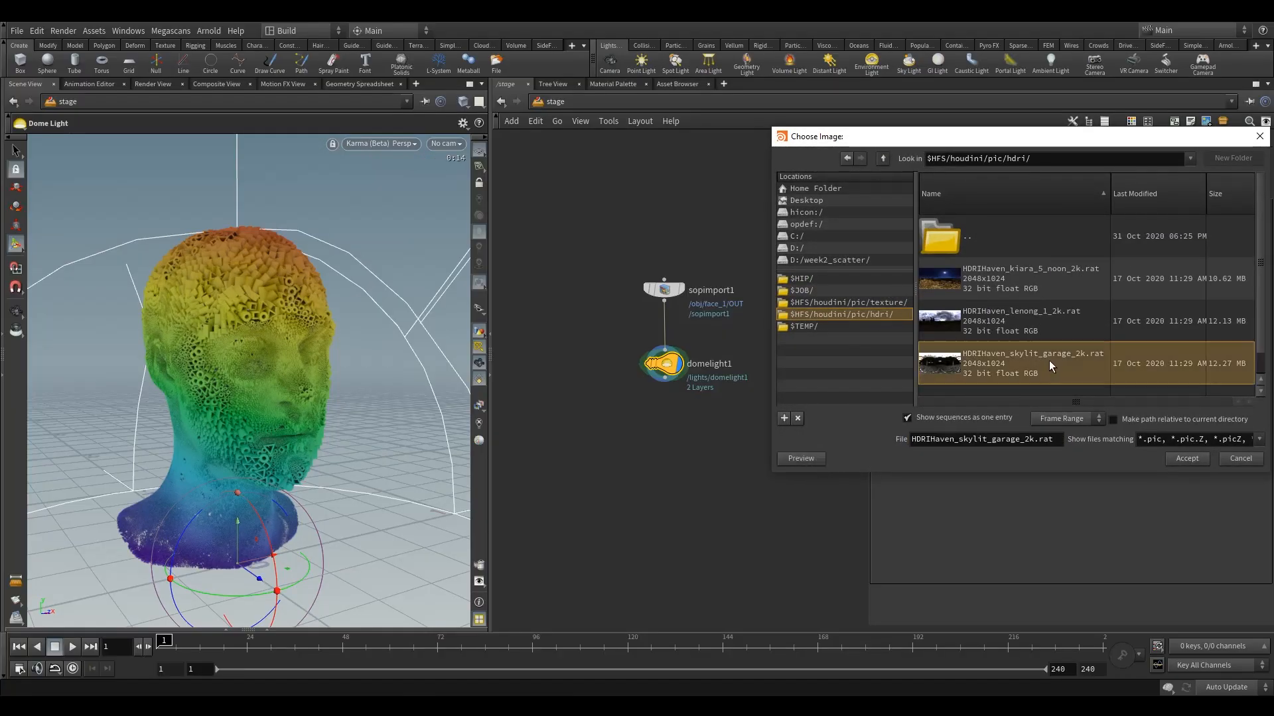
pyautogui.click(1186, 459)
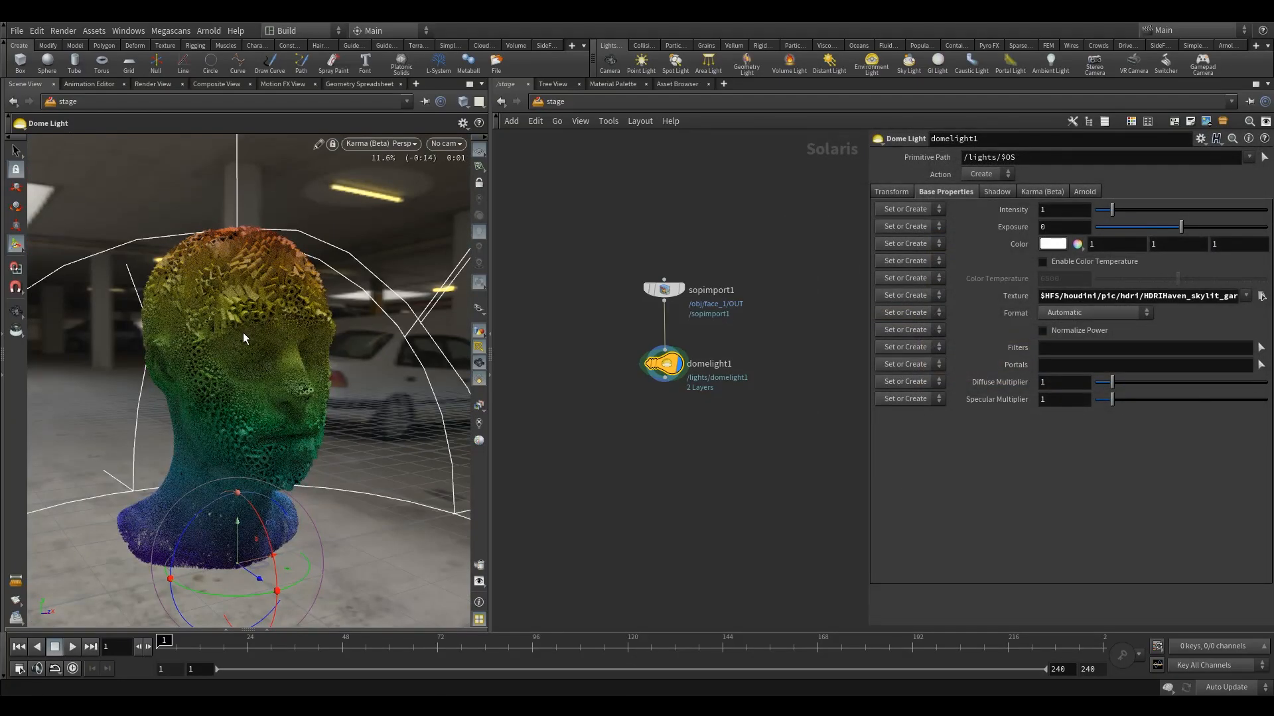
# - Rotate the dome light 30 degrees on X and -20 degrees on Z
pyautogui.click(15, 310)
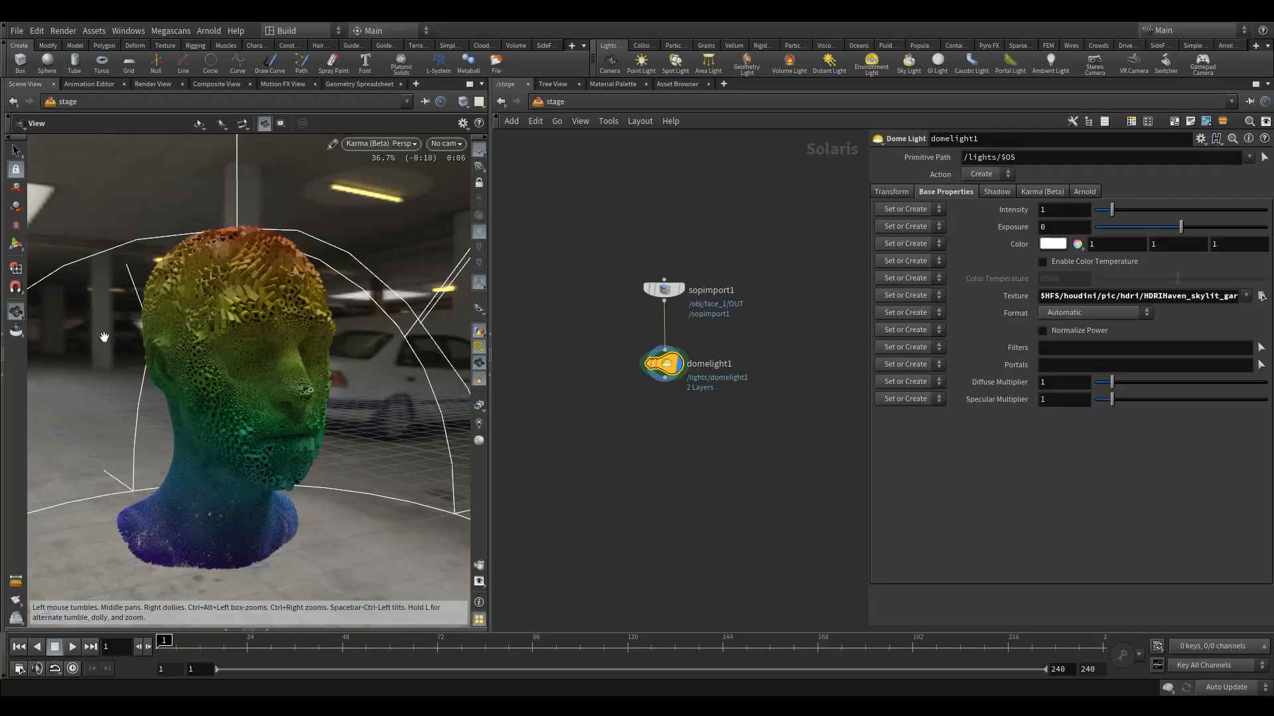
pyautogui.moveTo(251, 367); pyautogui.dragTo(412, 397)
pyautogui.moveTo(411, 392); pyautogui.dragTo(458, 345, button='right')
pyautogui.moveTo(451, 381); pyautogui.dragTo(361, 390)
pyautogui.moveTo(186, 355); pyautogui.dragTo(142, 418, button='right')
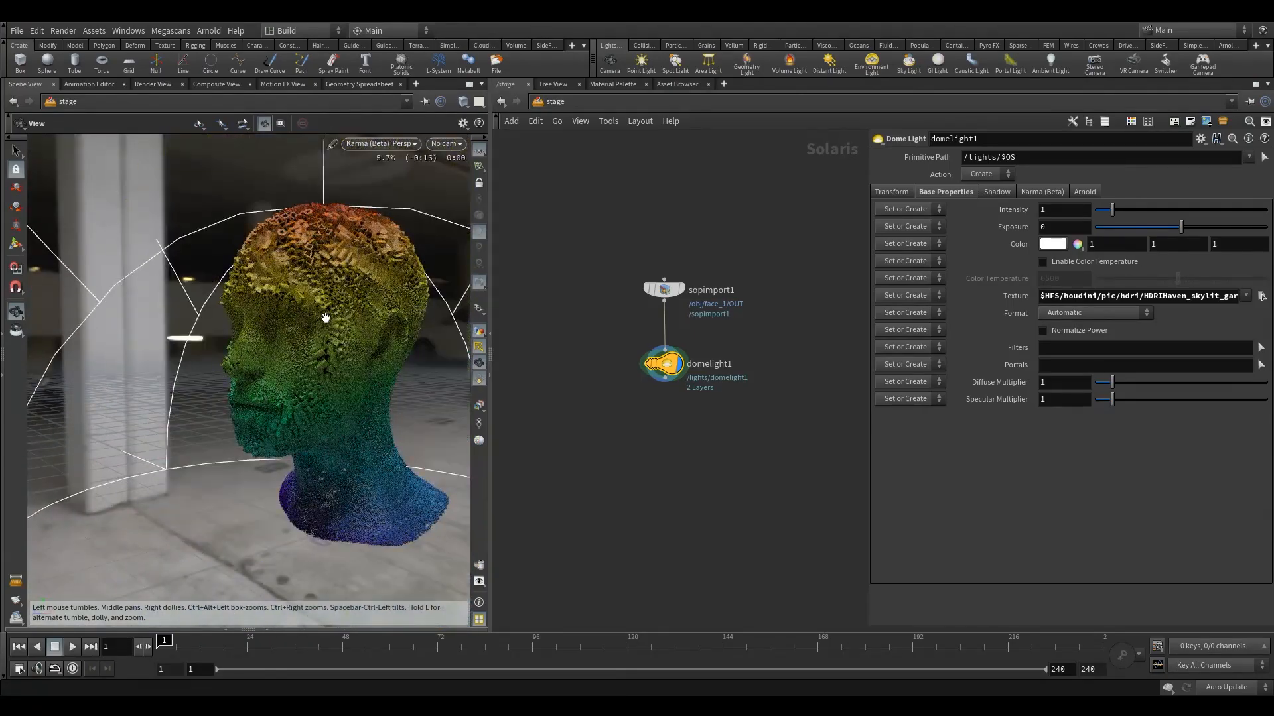
pyautogui.moveTo(321, 324); pyautogui.dragTo(392, 317, button='right')
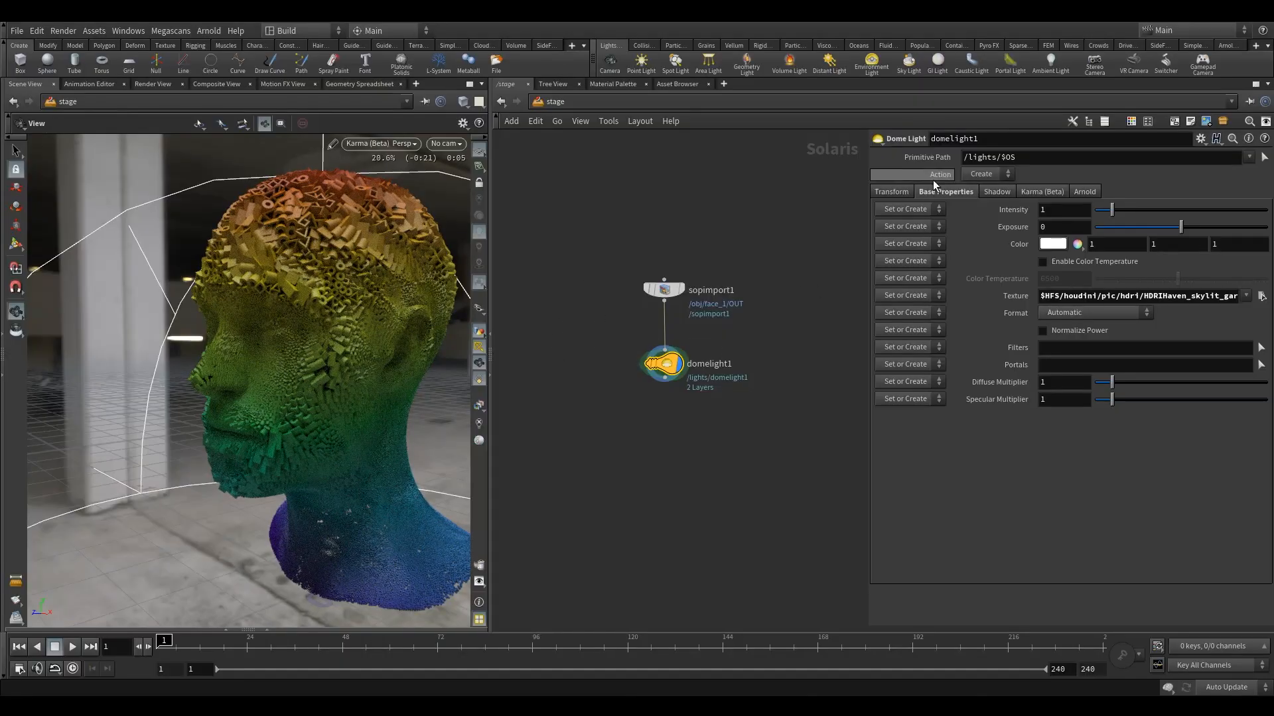
pyautogui.moveTo(992, 260); pyautogui.dragTo(1028, 207, button='middle')
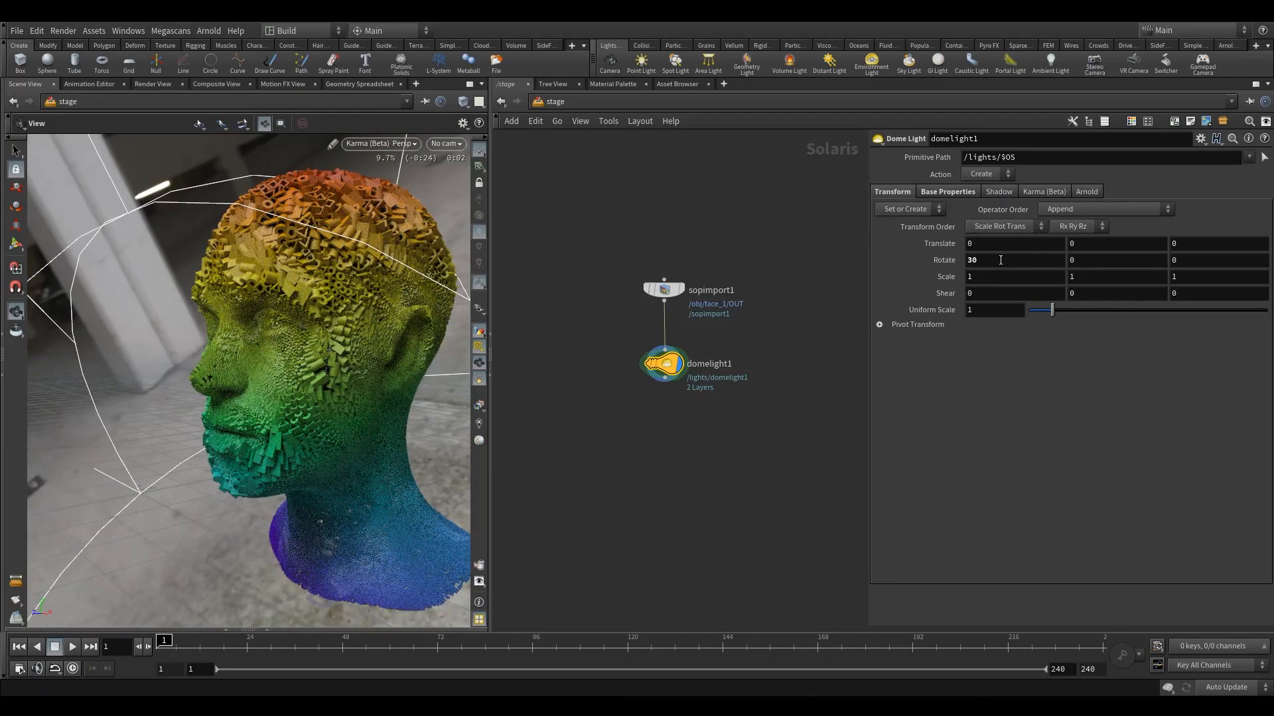
pyautogui.moveTo(1186, 262); pyautogui.dragTo(1162, 215, button='middle')
# - Create a camera from a close view of the face and place it below domelight1 in the node chain
pyautogui.moveTo(269, 391)
pyautogui.mouseDown()
pyautogui.moveTo(336, 357)
pyautogui.moveTo(222, 427)
pyautogui.moveTo(211, 418)
pyautogui.moveTo(287, 364)
pyautogui.moveTo(326, 361)
pyautogui.moveTo(283, 381)
pyautogui.mouseUp()
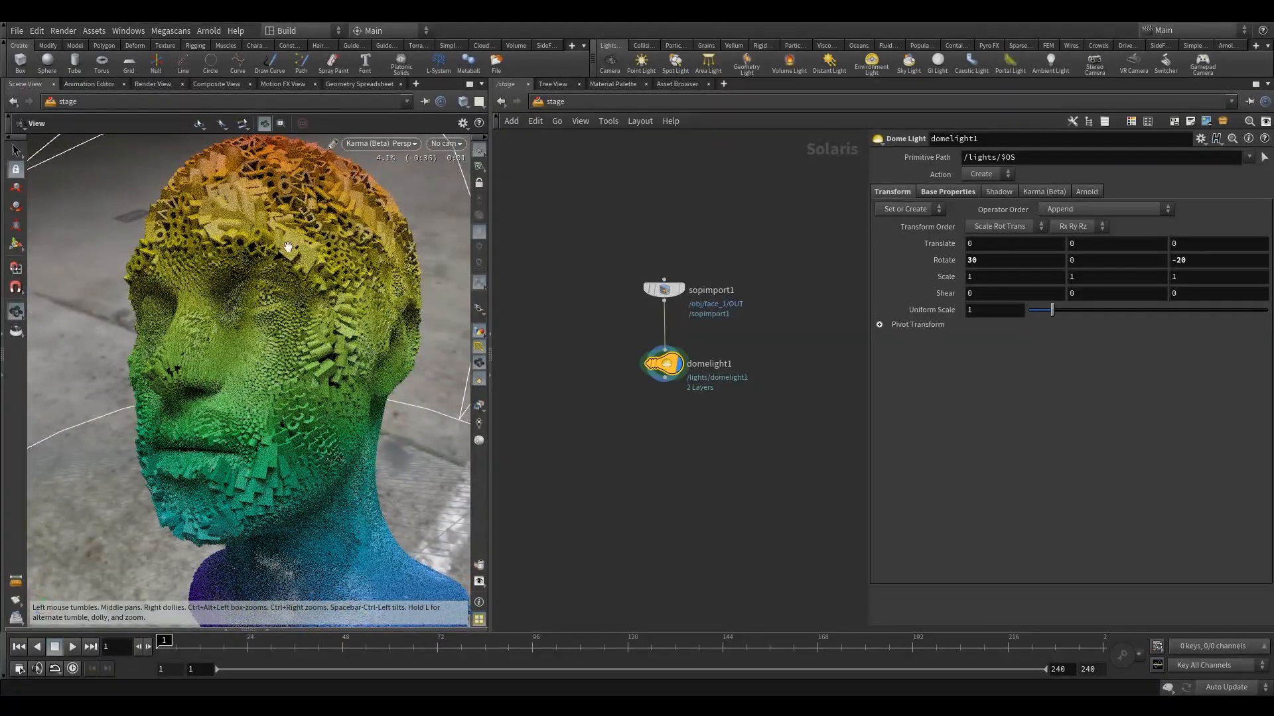
pyautogui.moveTo(237, 419); pyautogui.dragTo(241, 421, button='right')
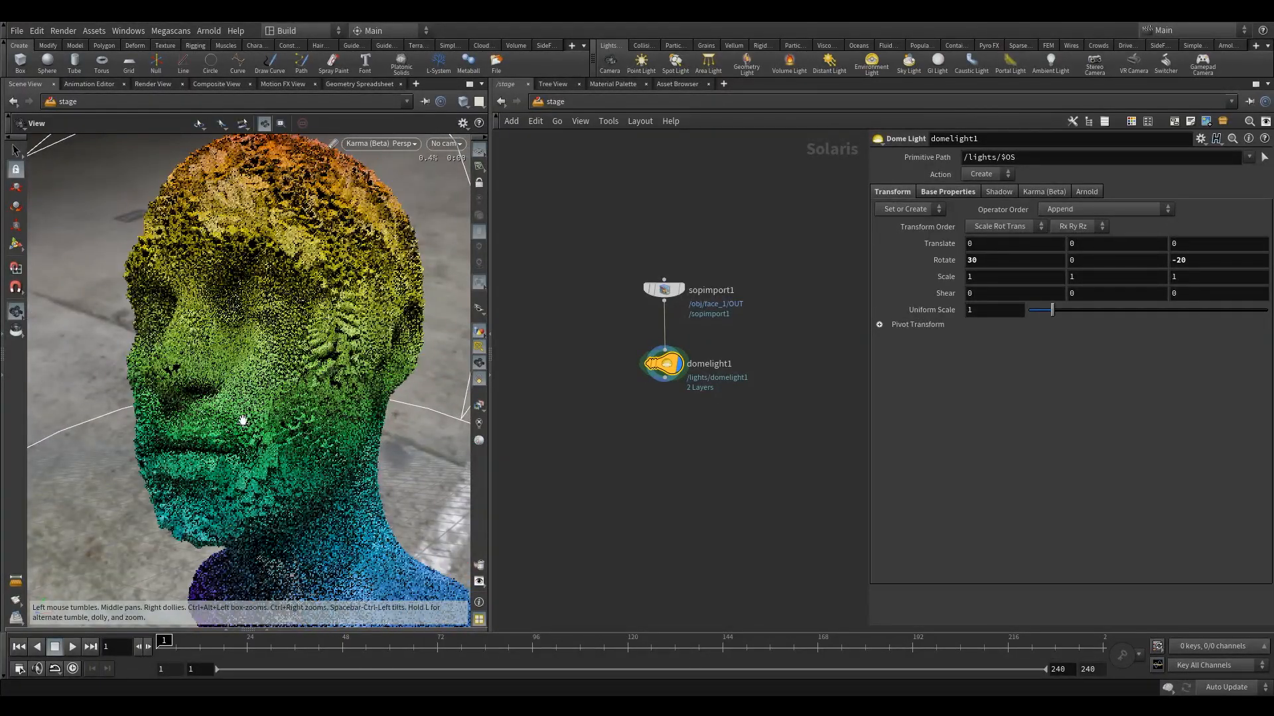
pyautogui.click(609, 63)
pyautogui.moveTo(667, 369); pyautogui.dragTo(664, 419)
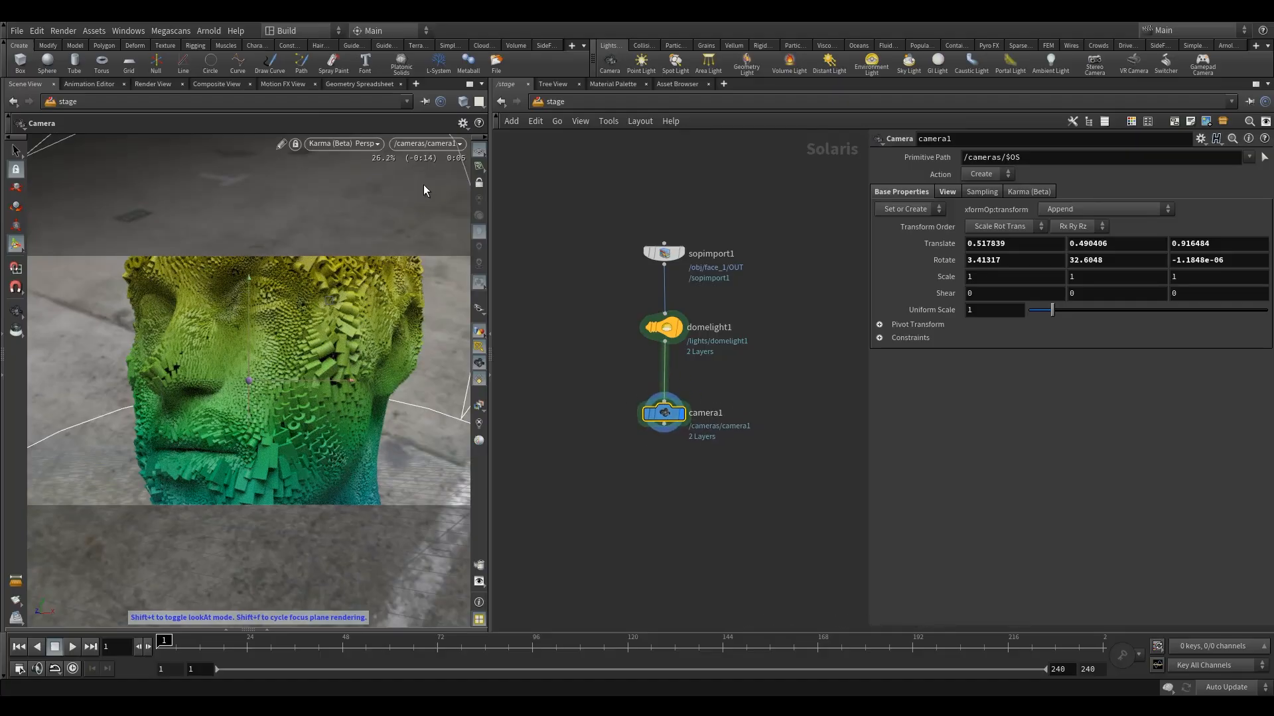
# - Lock the camera to the view and reframe the shot from slightly farther away from the head
pyautogui.click(480, 183)
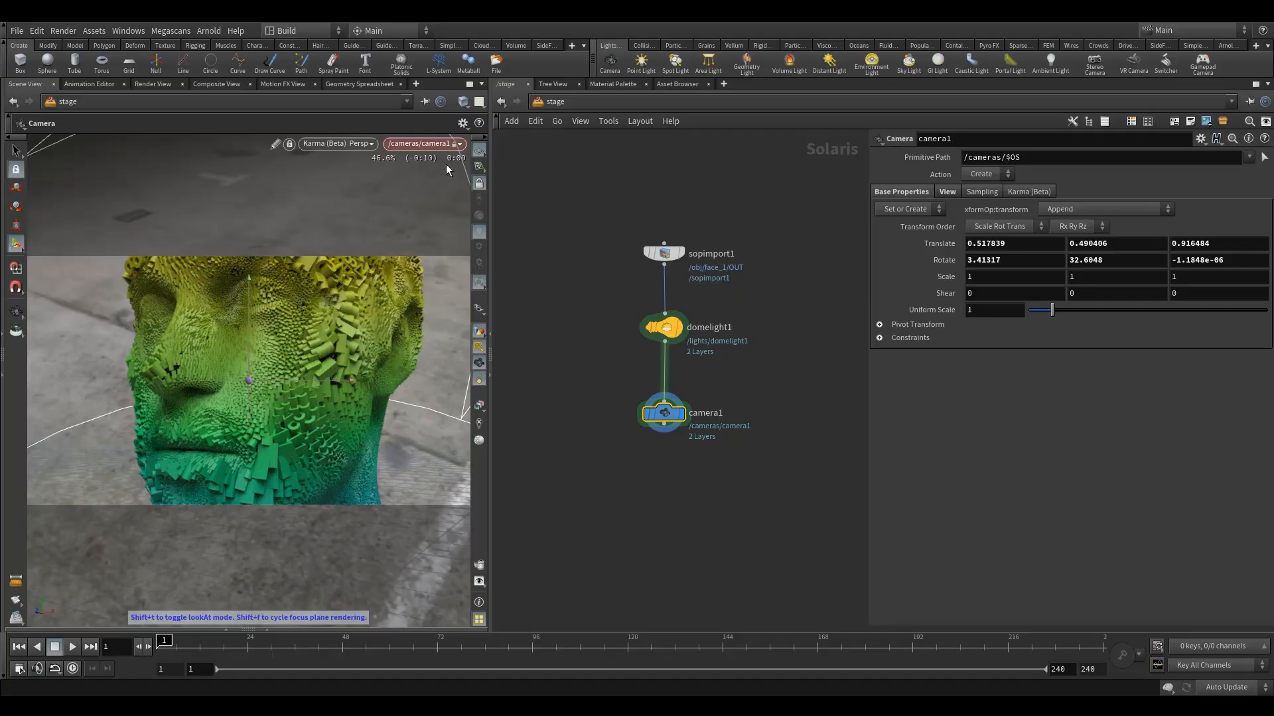
pyautogui.click(15, 312)
pyautogui.moveTo(293, 329); pyautogui.dragTo(260, 356, button='right')
pyautogui.moveTo(260, 356); pyautogui.dragTo(247, 386)
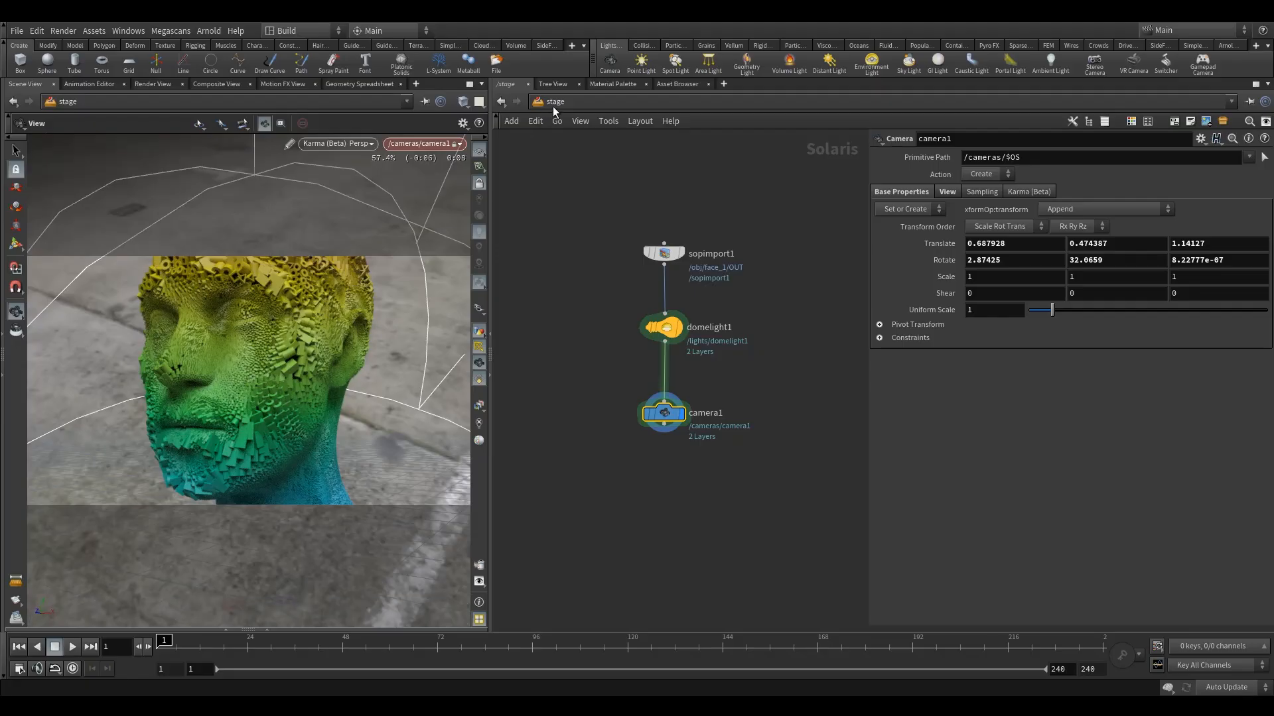
# - Split the network pane left/right to get a second network view
pyautogui.moveTo(565, 365); pyautogui.dragTo(496, 344, button='middle')
pyautogui.moveTo(537, 358); pyautogui.dragTo(621, 427)
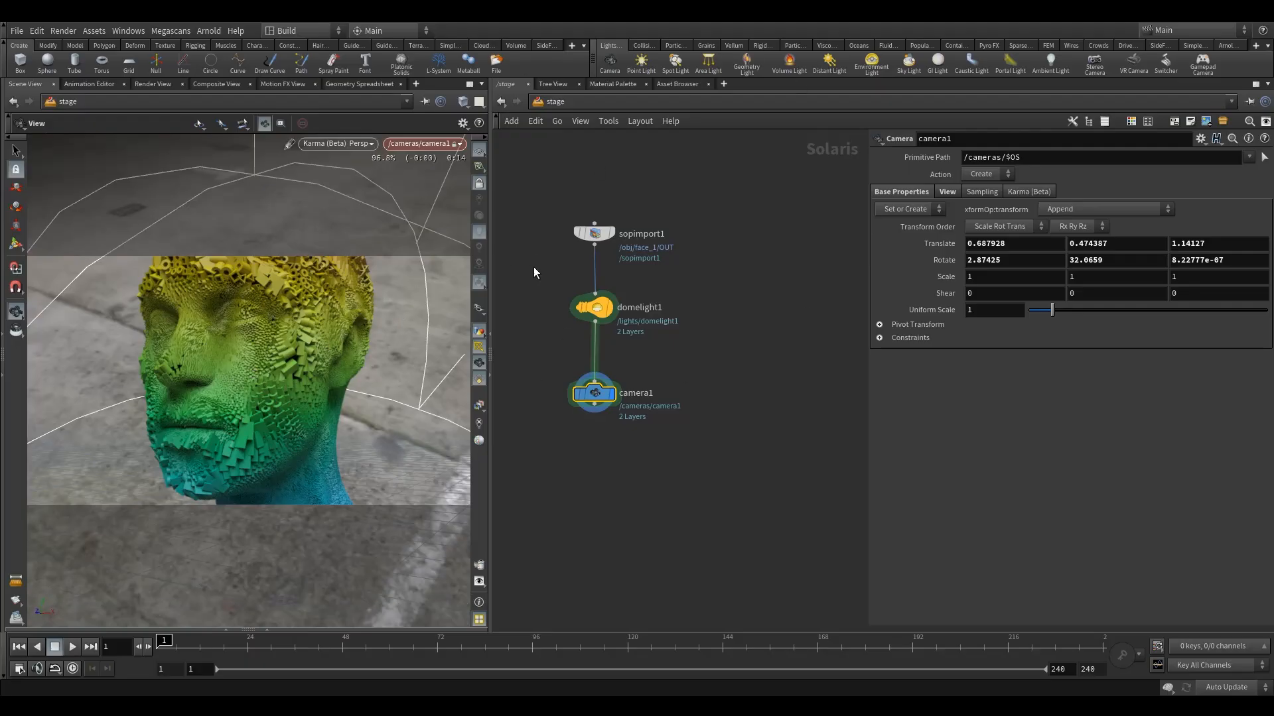
pyautogui.click(1267, 84)
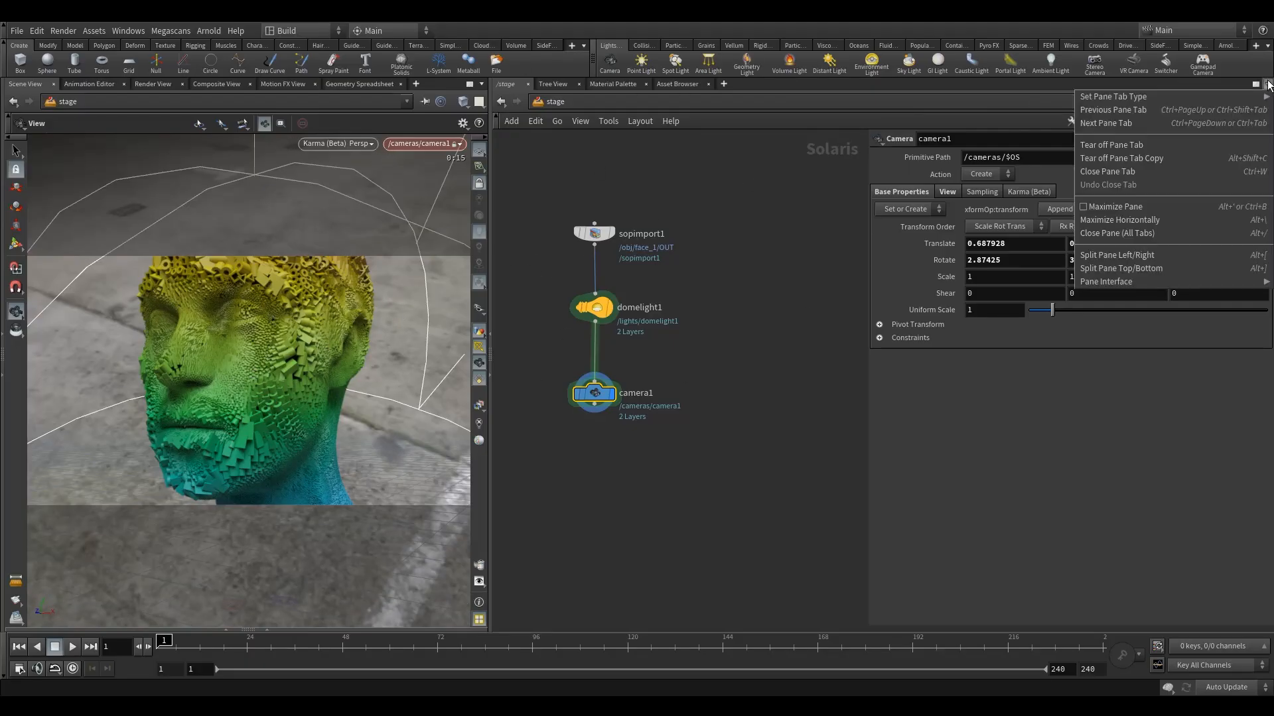
pyautogui.click(1126, 258)
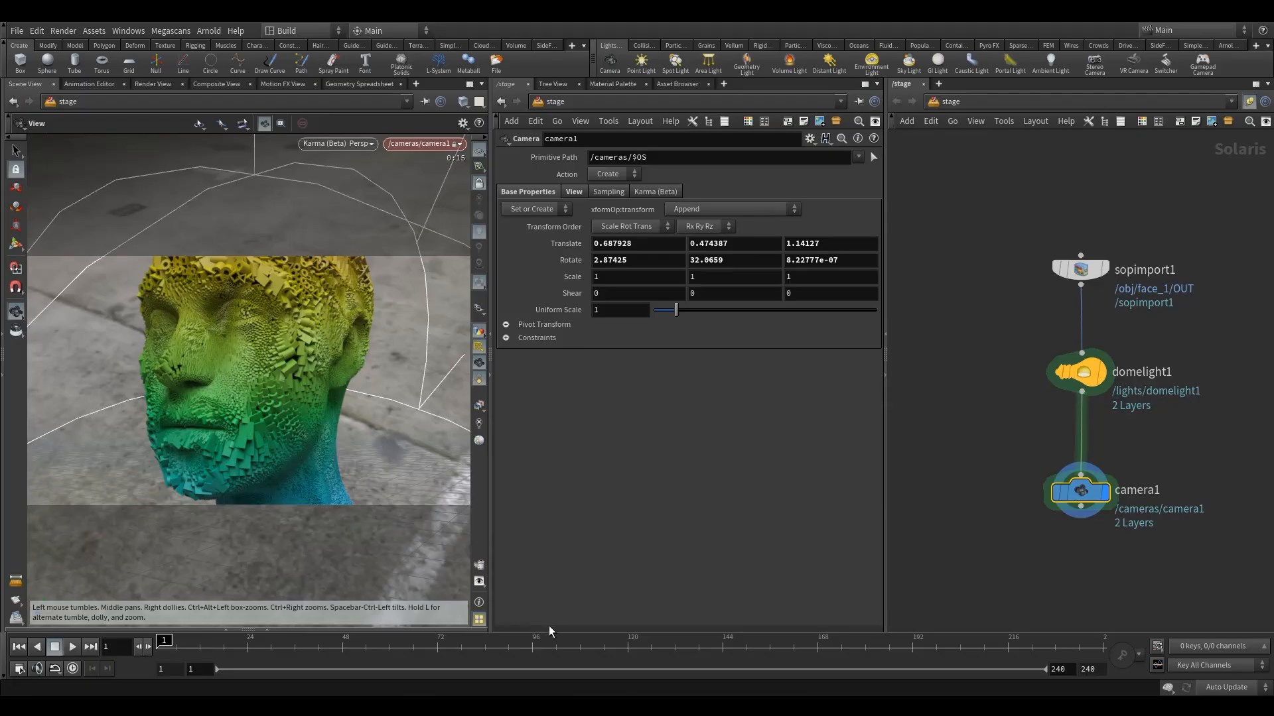
# - Switch the new network pane to the obj context and open the network inside face_1
pyautogui.click(969, 103)
pyautogui.click(1002, 160)
pyautogui.moveTo(989, 290); pyautogui.dragTo(1128, 447)
pyautogui.doubleClick(1081, 382)
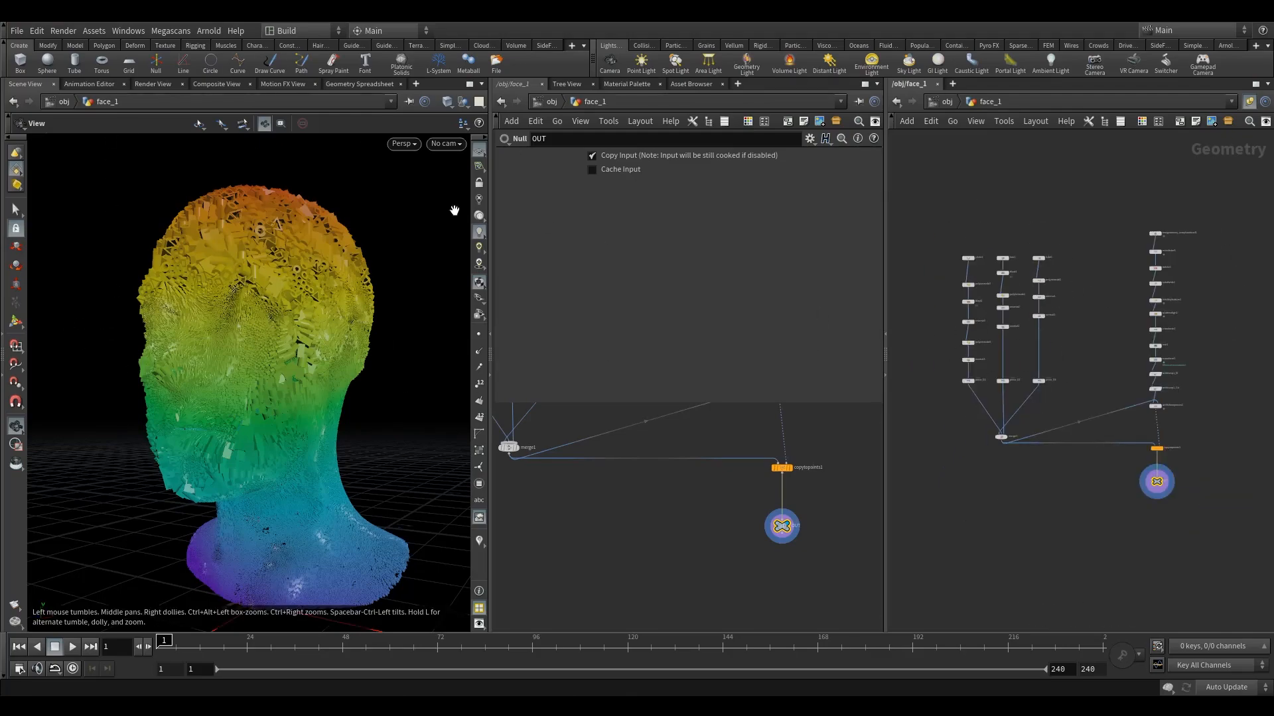
# - Switch the first network view from face_1 back to the stage context and reframe its node chain
pyautogui.click(554, 102)
pyautogui.click(554, 103)
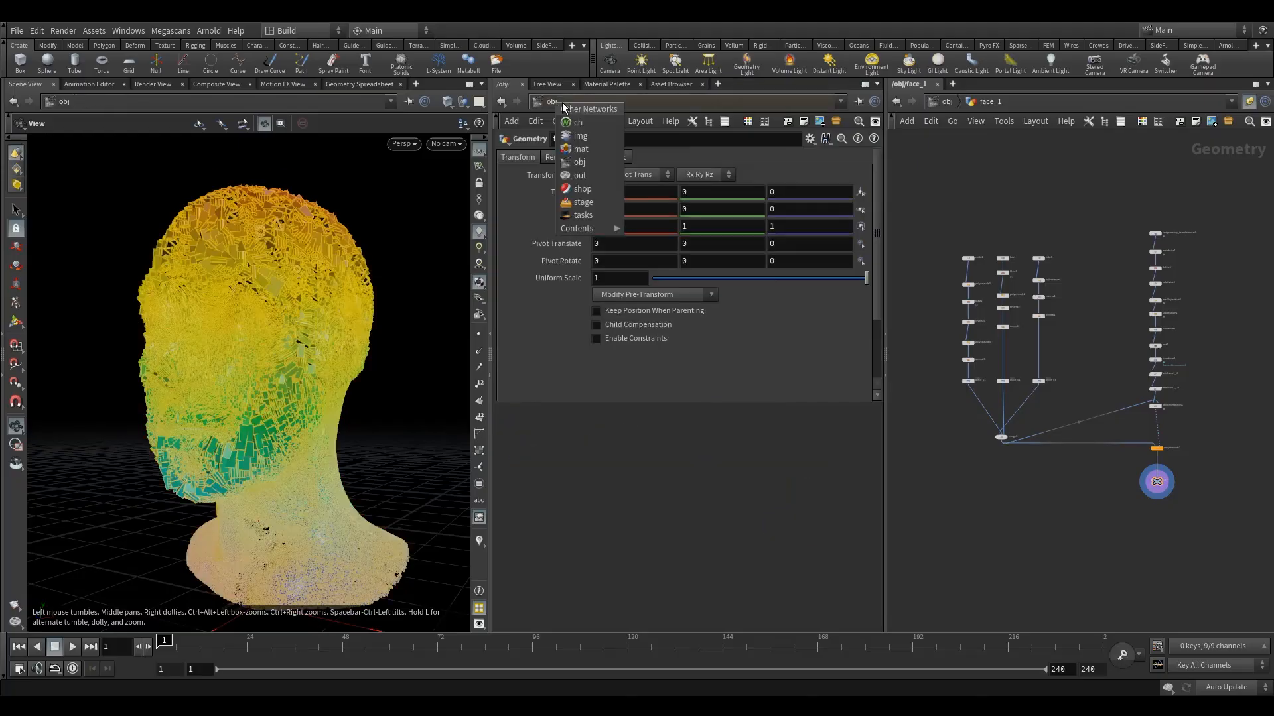
pyautogui.click(588, 207)
pyautogui.moveTo(634, 475); pyautogui.dragTo(733, 427, button='middle')
pyautogui.scroll(3, 666, 464)
pyautogui.moveTo(582, 443); pyautogui.dragTo(611, 517, button='middle')
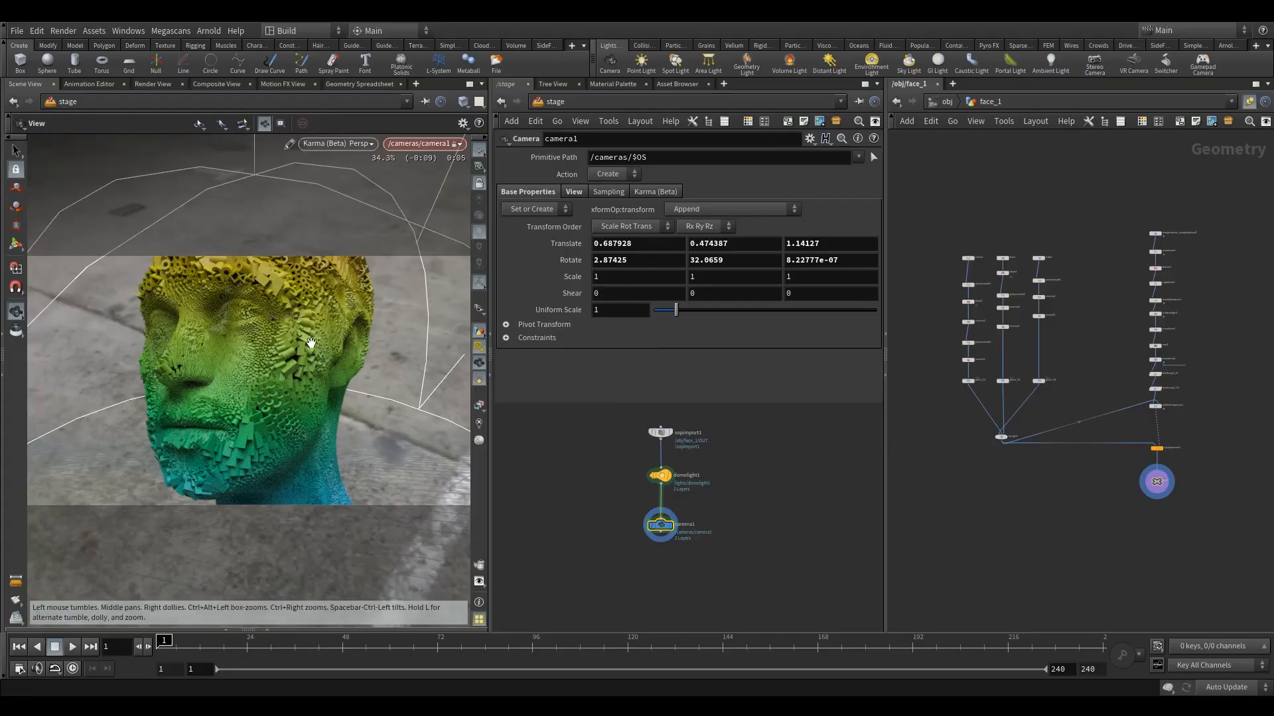
# - Link the scene view and the stage network view together through link group 1
pyautogui.click(425, 104)
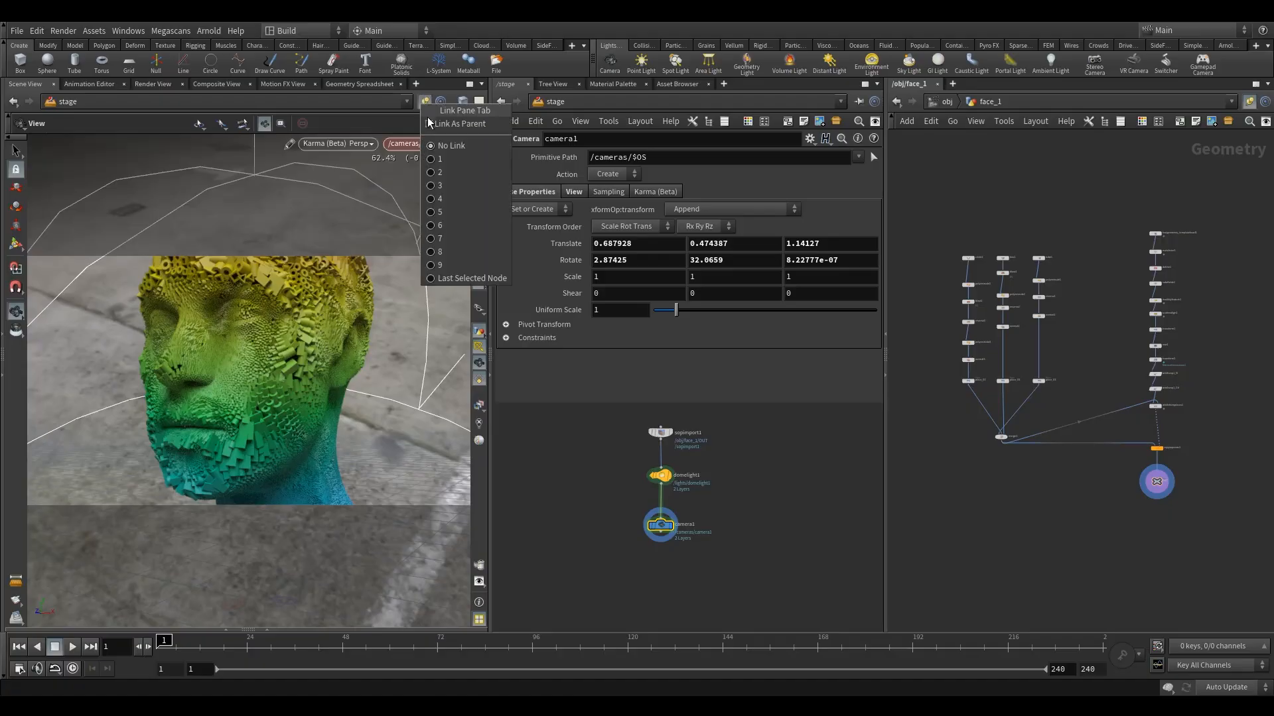
pyautogui.click(443, 161)
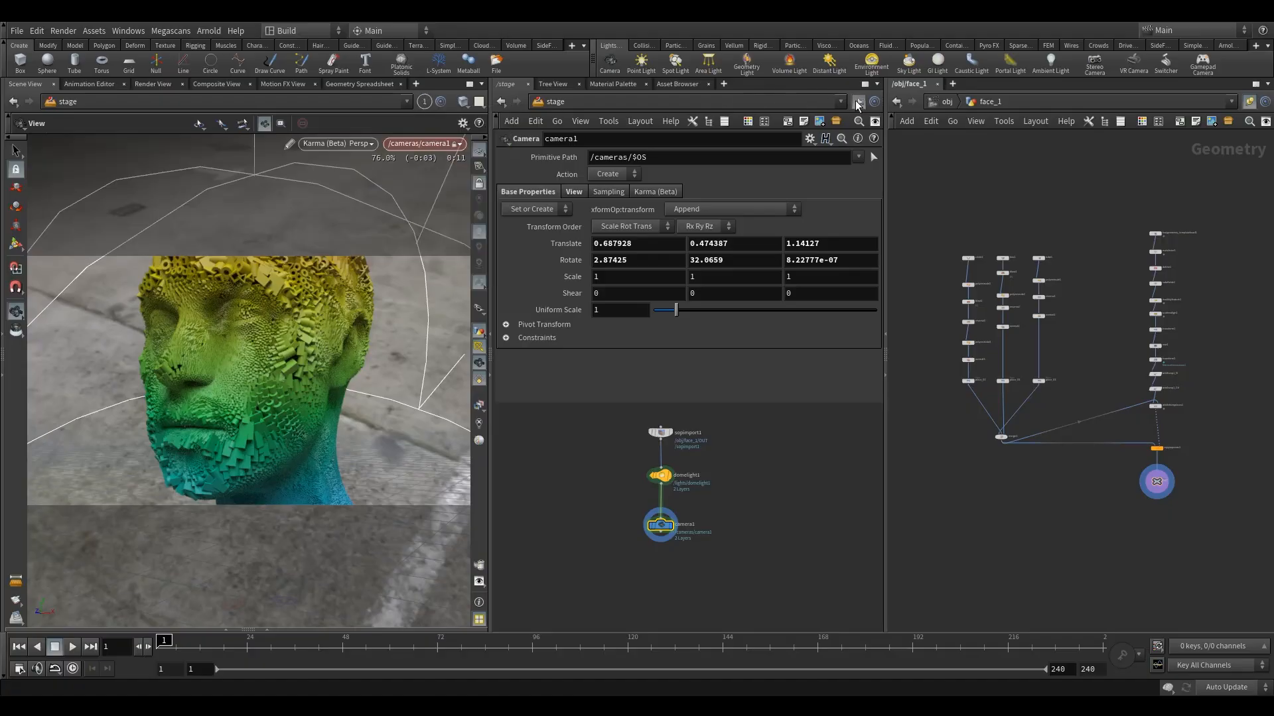
pyautogui.click(858, 102)
pyautogui.click(873, 161)
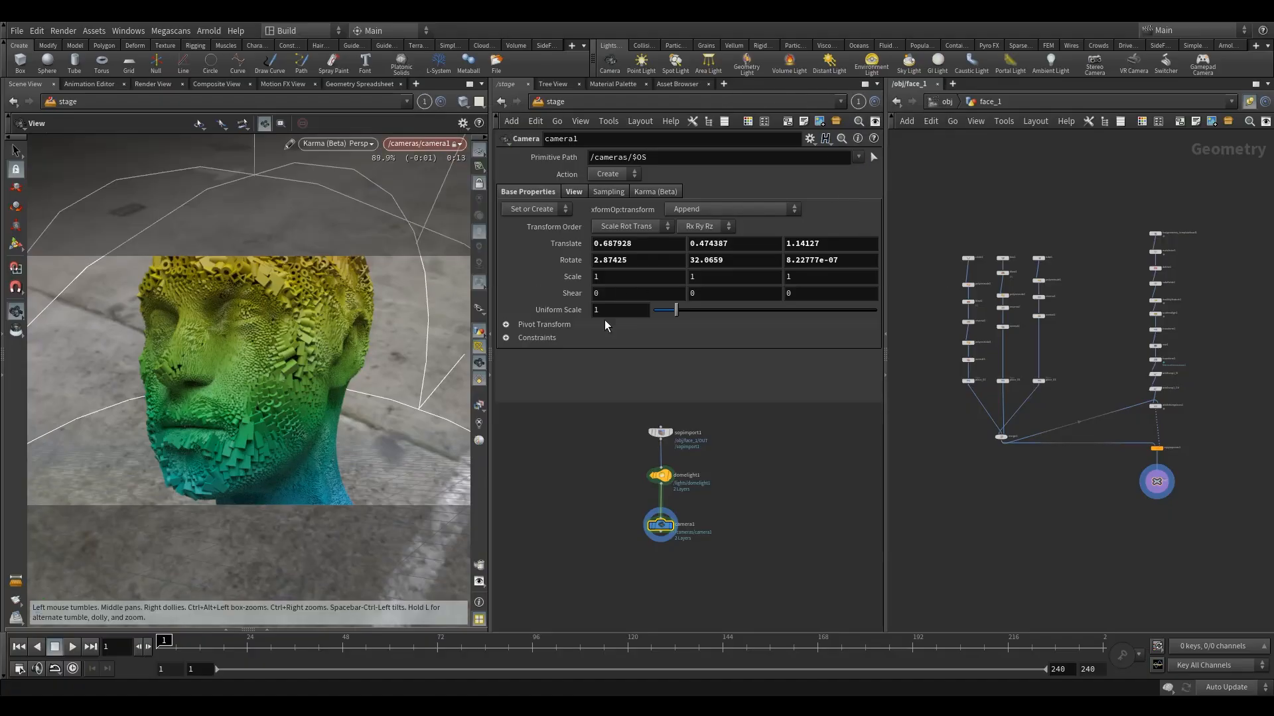
pyautogui.moveTo(590, 486); pyautogui.dragTo(698, 563)
pyautogui.scroll(2, 1098, 306)
pyautogui.moveTo(1135, 266); pyautogui.dragTo(1230, 359)
pyautogui.moveTo(1140, 362); pyautogui.dragTo(1191, 433)
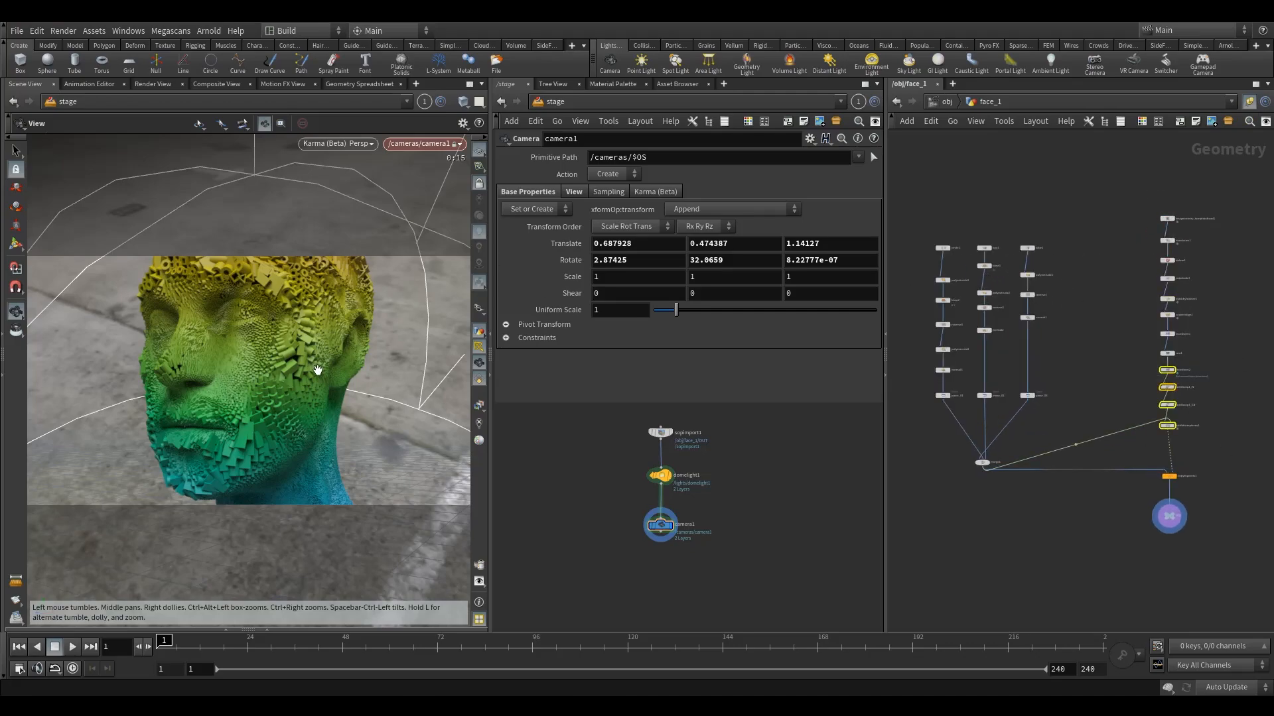
# - Set the X rotation of transform1 in the face_1 network to -40
pyautogui.scroll(5, 1048, 337)
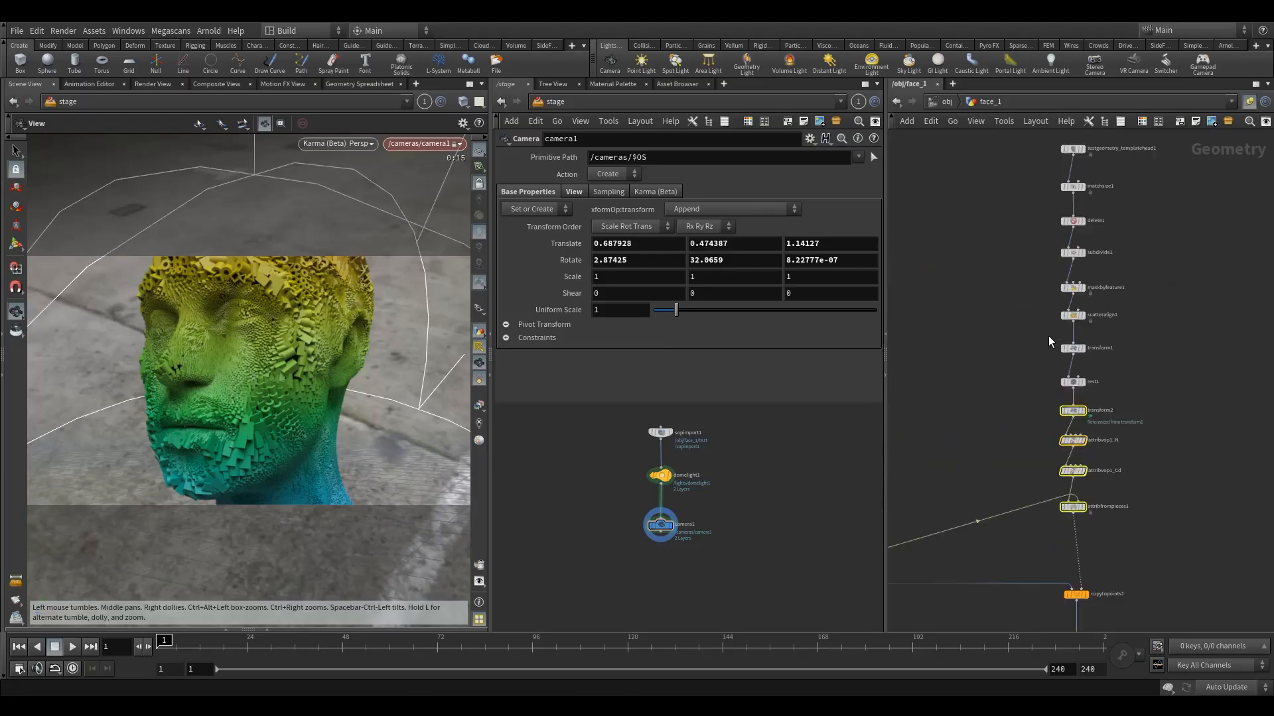
pyautogui.moveTo(1035, 360); pyautogui.dragTo(995, 274, button='middle')
pyautogui.click(1053, 273)
pyautogui.press('p')
pyautogui.scroll(-3, 956, 482)
pyautogui.moveTo(958, 406); pyautogui.dragTo(959, 473, button='middle')
pyautogui.scroll(4, 1007, 455)
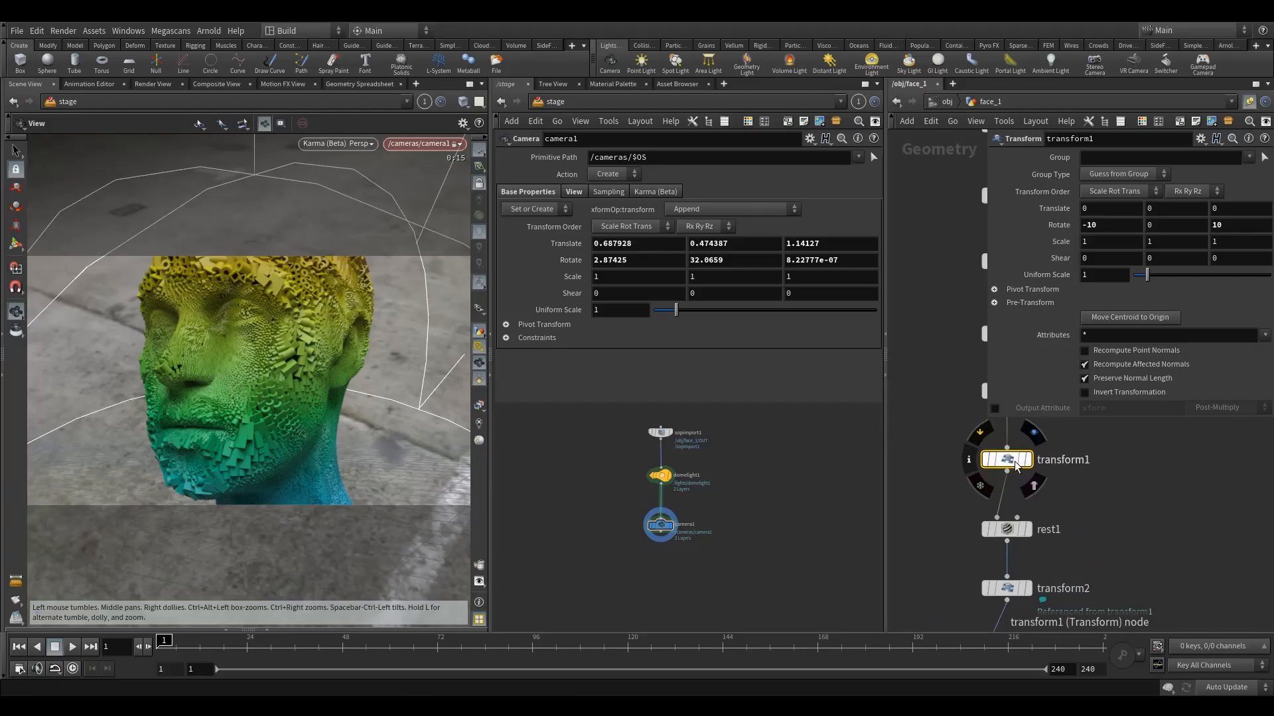
pyautogui.click(1084, 226)
pyautogui.write('-')
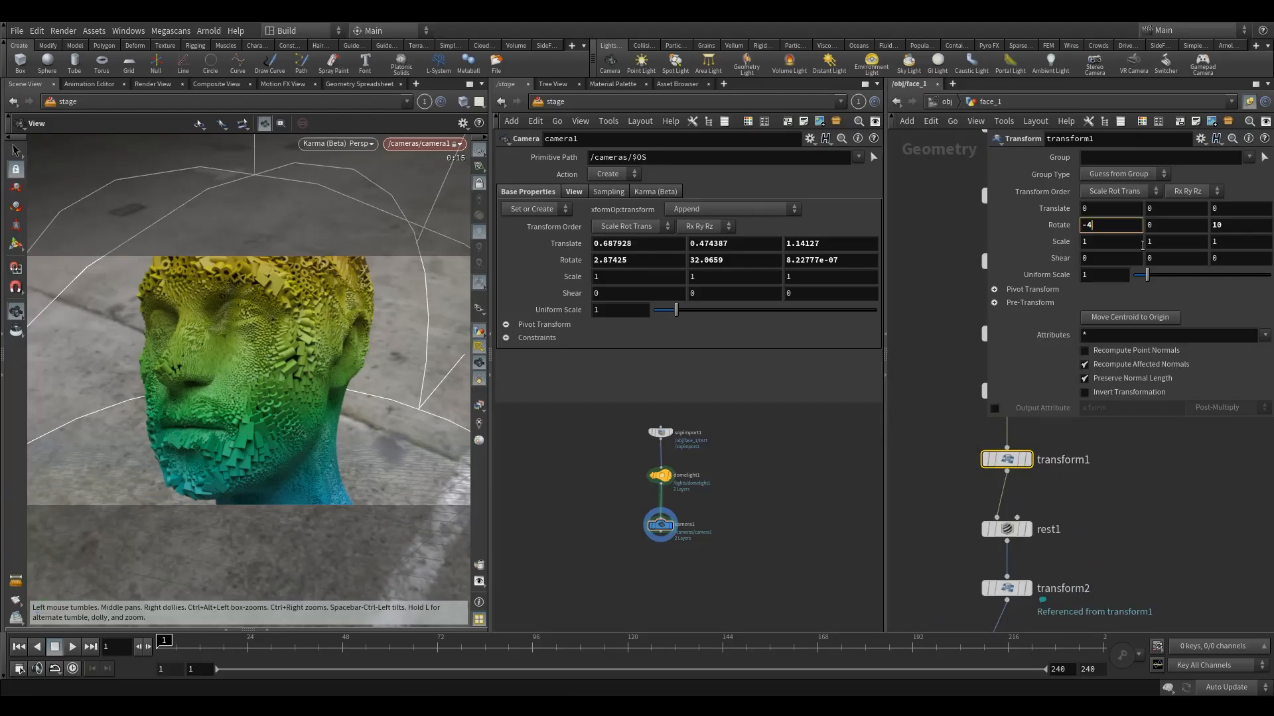
pyautogui.write('40')
pyautogui.press('Return')
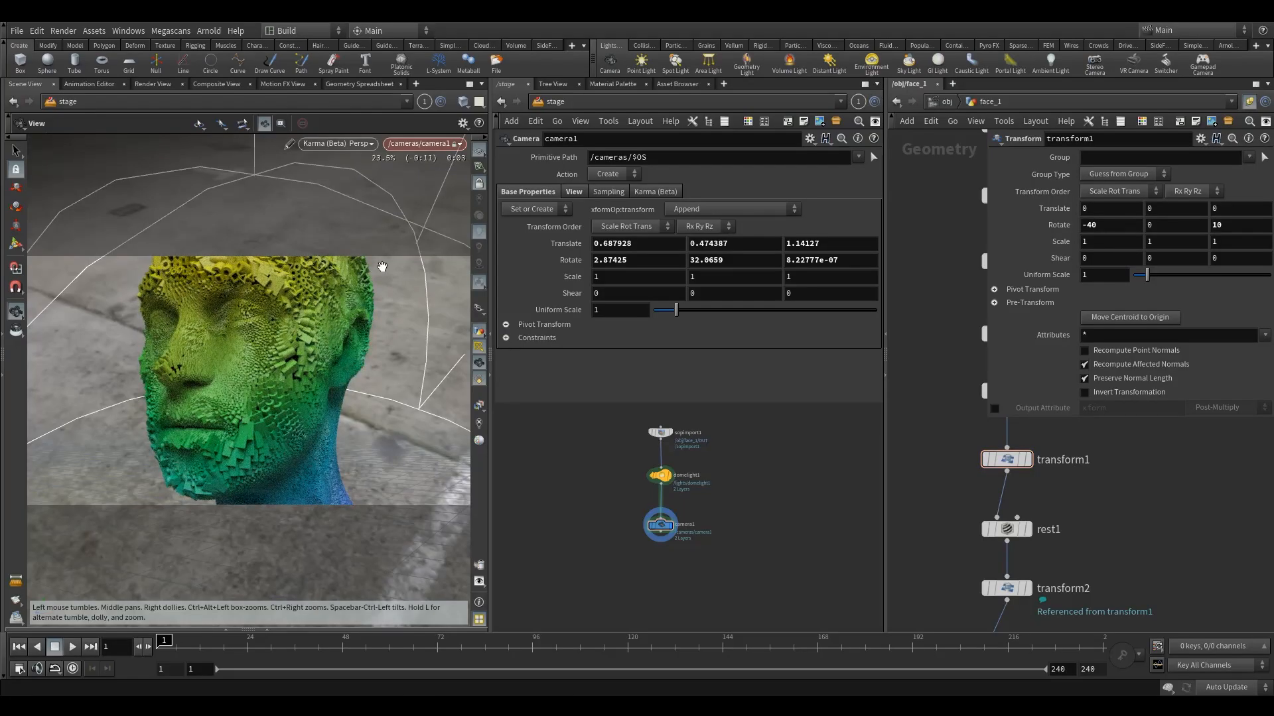
# - Open the network inside attribvop1_Cd and set the fit1 node's Destination Max to 0.527
pyautogui.scroll(-2, 978, 436)
pyautogui.moveTo(949, 445); pyautogui.dragTo(907, 383, button='middle')
pyautogui.scroll(3, 922, 473)
pyautogui.moveTo(941, 519); pyautogui.dragTo(1029, 605)
pyautogui.moveTo(913, 483); pyautogui.dragTo(938, 449, button='middle')
pyautogui.moveTo(942, 415); pyautogui.dragTo(1082, 473)
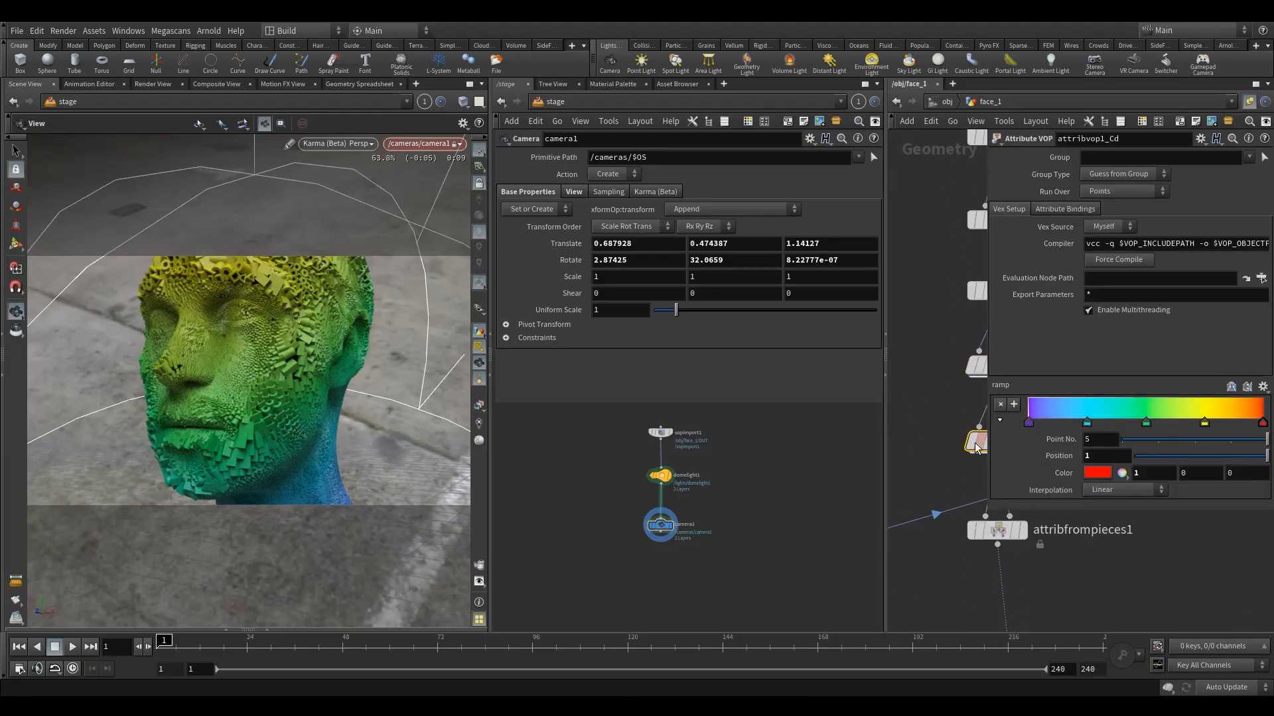
pyautogui.moveTo(931, 468); pyautogui.dragTo(893, 493, button='middle')
pyautogui.scroll(-2, 914, 488)
pyautogui.doubleClick(951, 467)
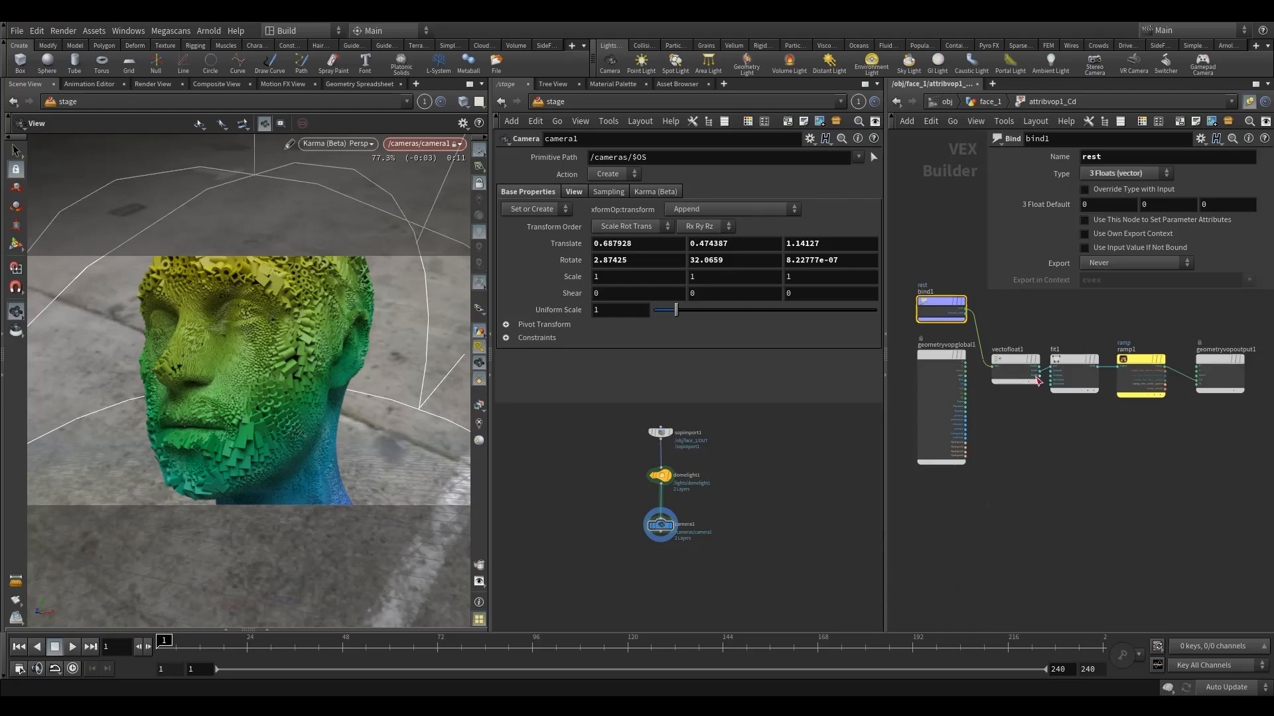
pyautogui.moveTo(1224, 227); pyautogui.dragTo(1197, 232)
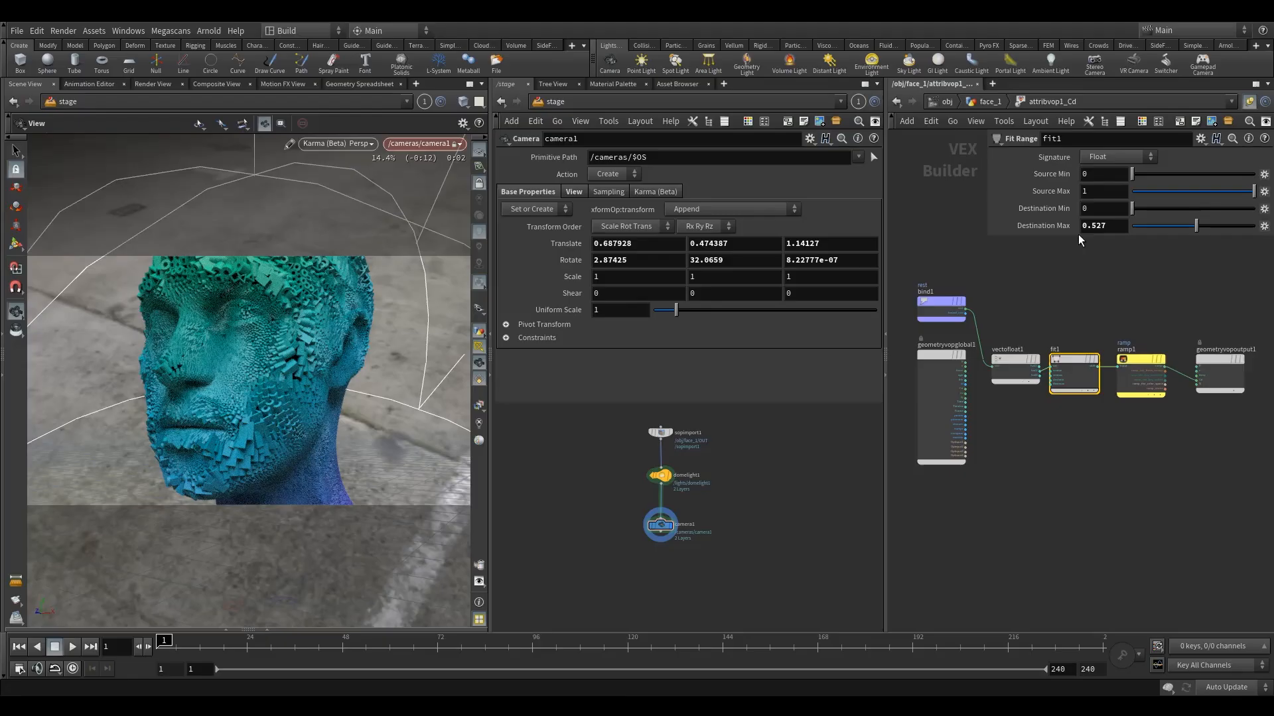
# - Try a Destination Max of 2 on fit1 inside attribvop1_Cd, and set it back to 1
pyautogui.click(967, 104)
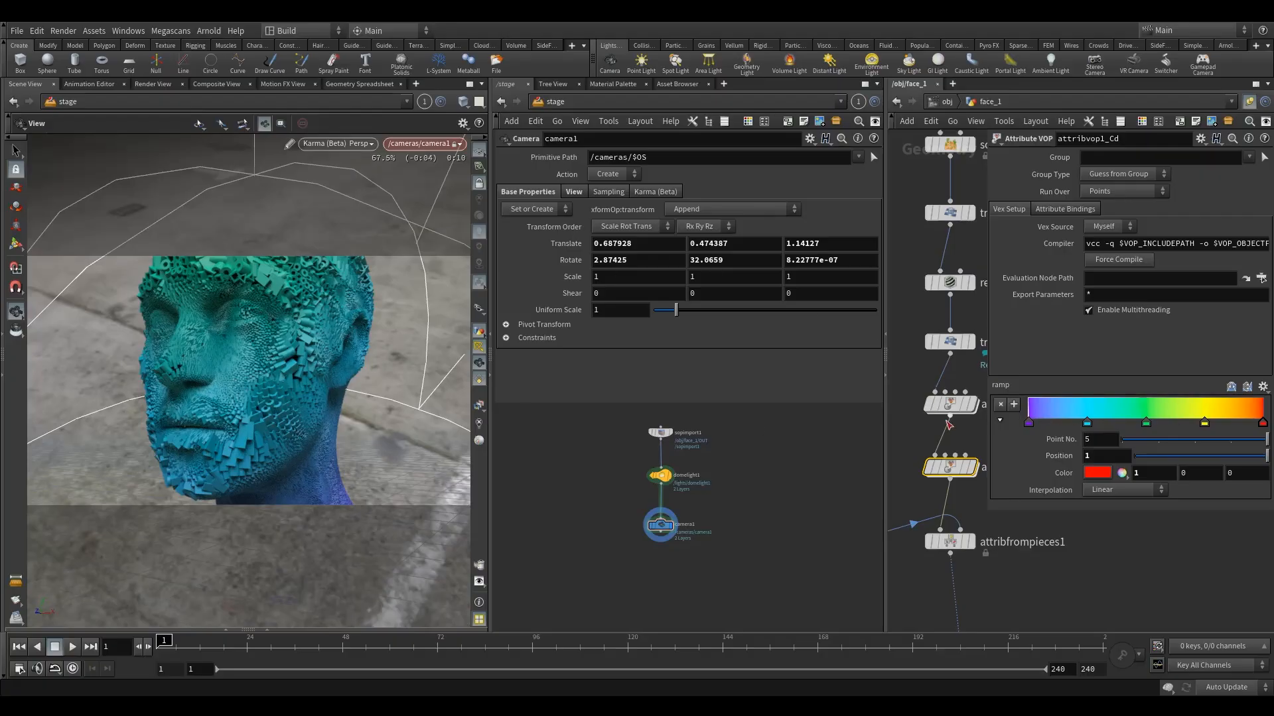
pyautogui.doubleClick(950, 467)
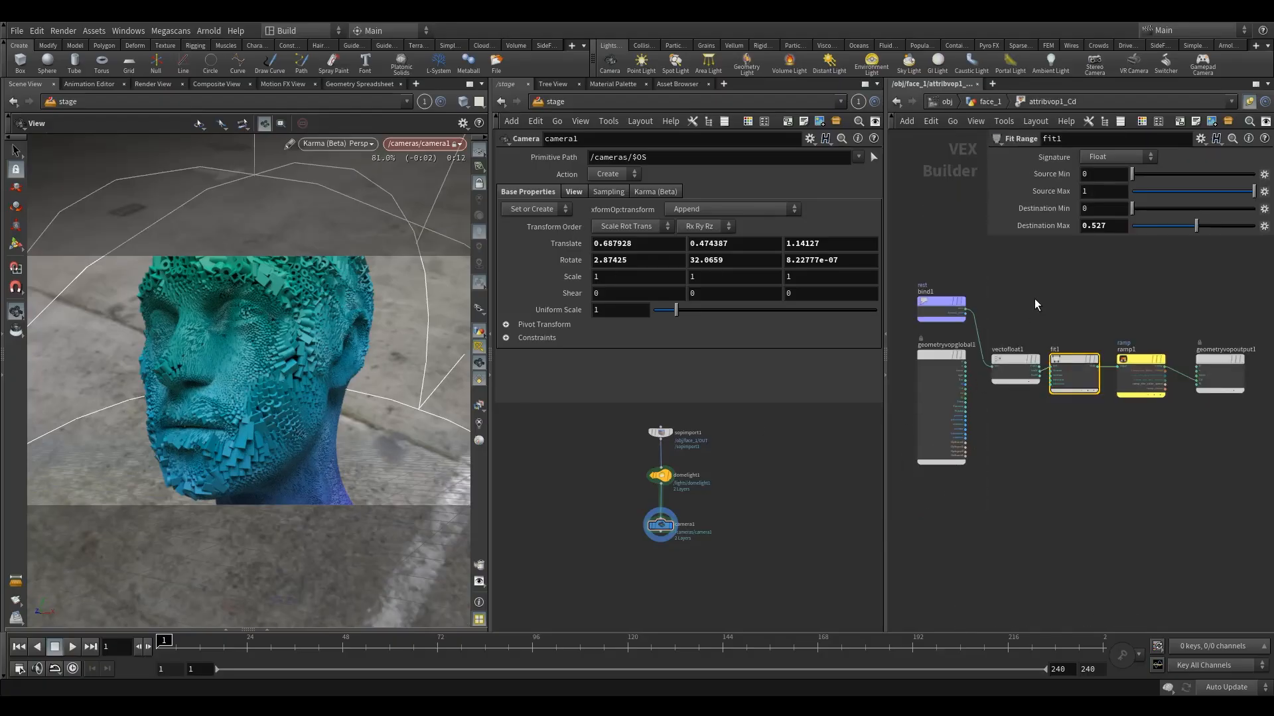
pyautogui.click(1103, 227)
pyautogui.write('2')
pyautogui.press('Return')
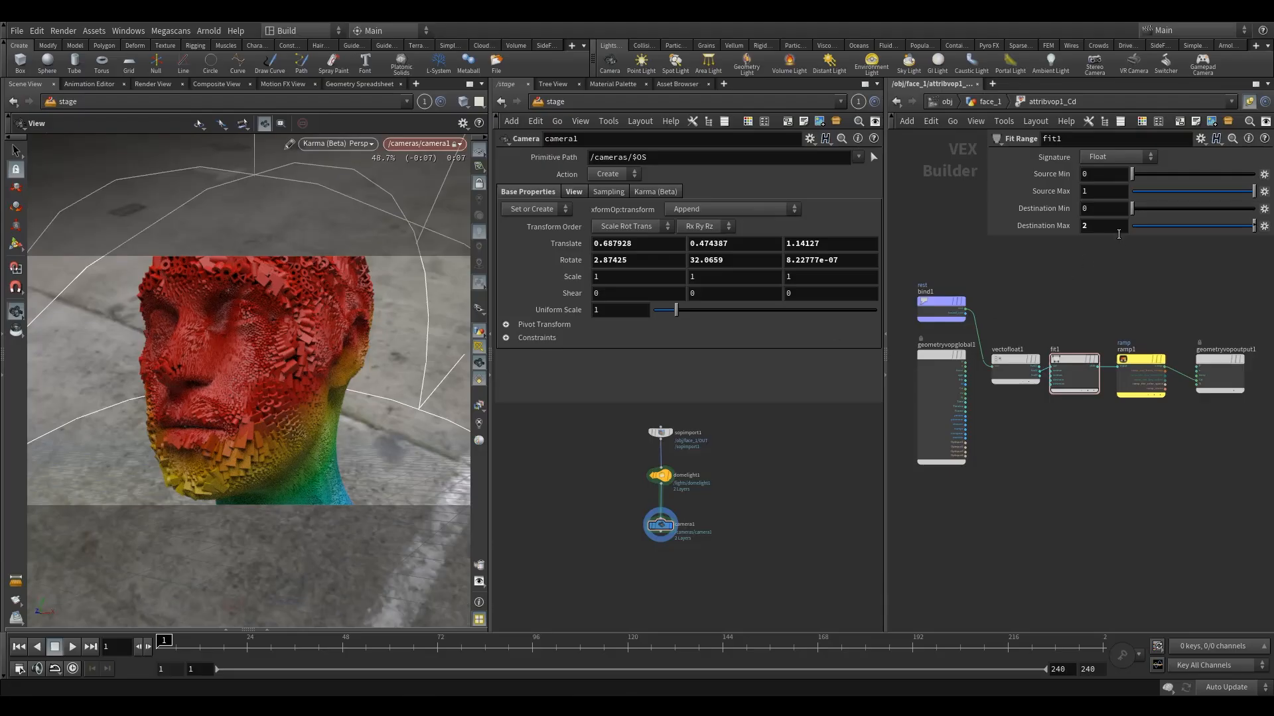
pyautogui.write('1')
pyautogui.press('Return')
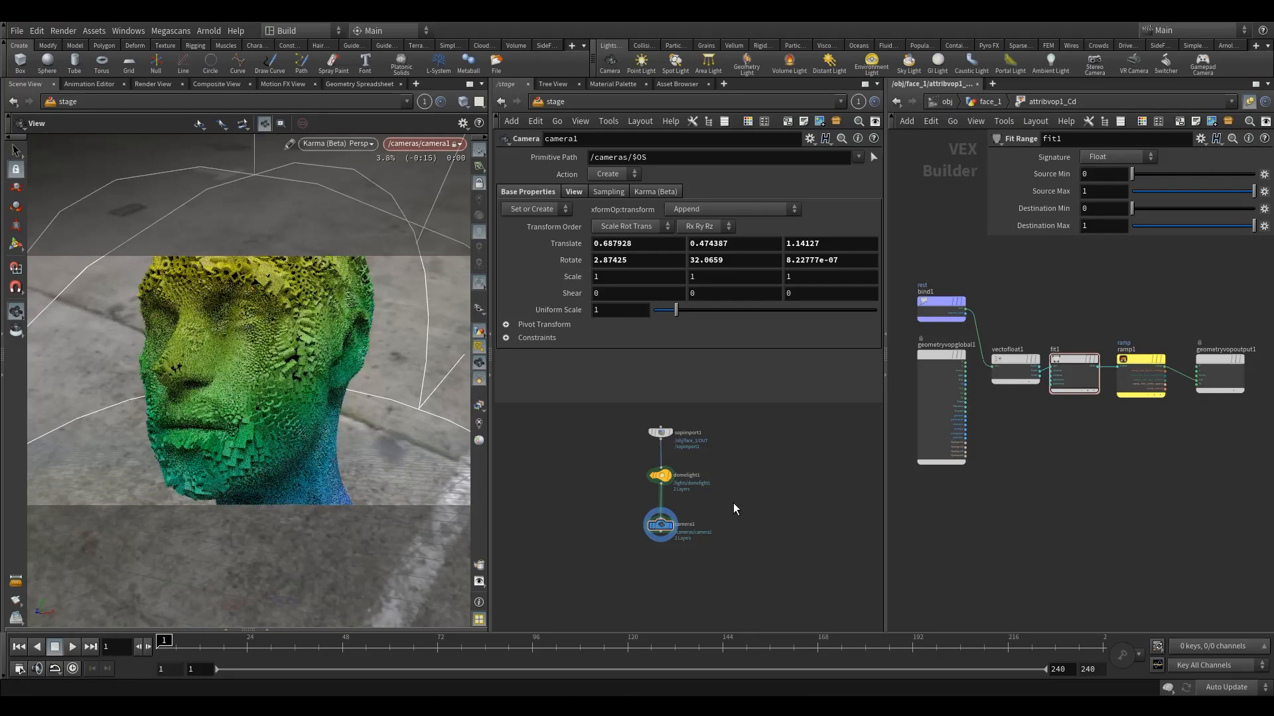
# - Add a Karma render node below camera1 in the stage network, wired to the camera's output and displayed
pyautogui.moveTo(752, 546); pyautogui.dragTo(809, 491, button='middle')
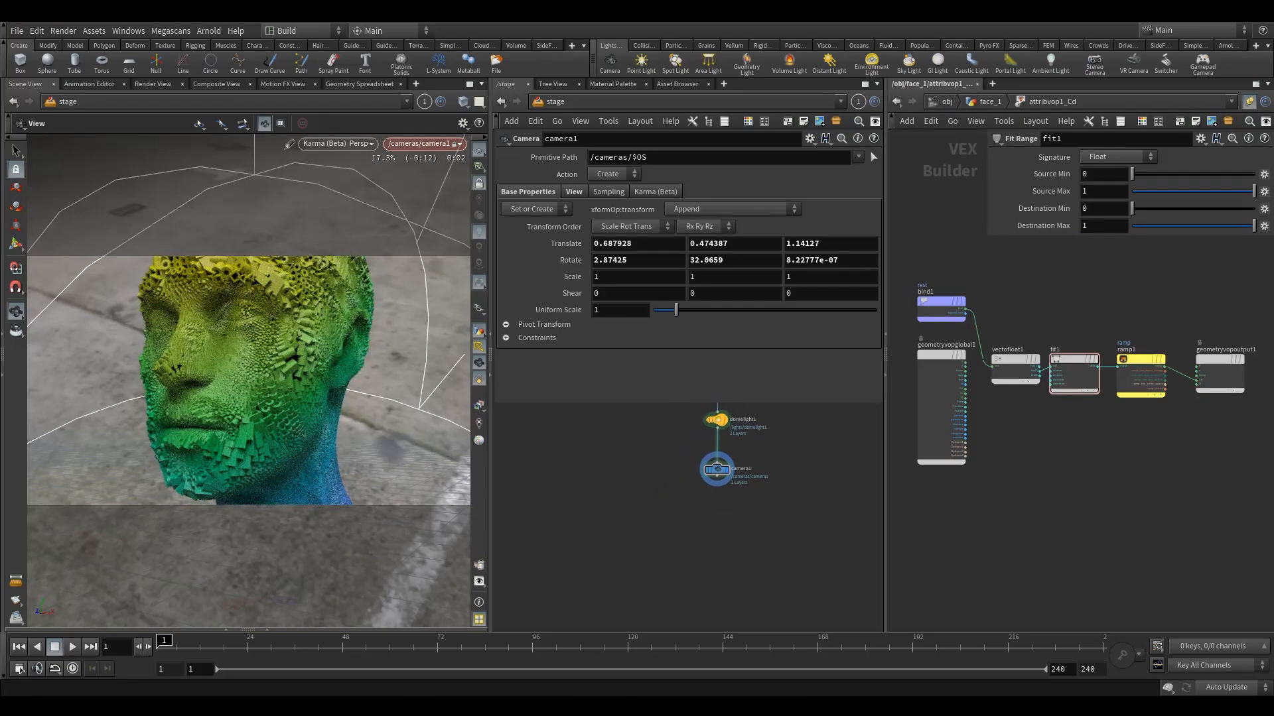
pyautogui.moveTo(675, 442); pyautogui.dragTo(762, 503)
pyautogui.moveTo(717, 509); pyautogui.dragTo(572, 511, button='middle')
pyautogui.scroll(2, 639, 499)
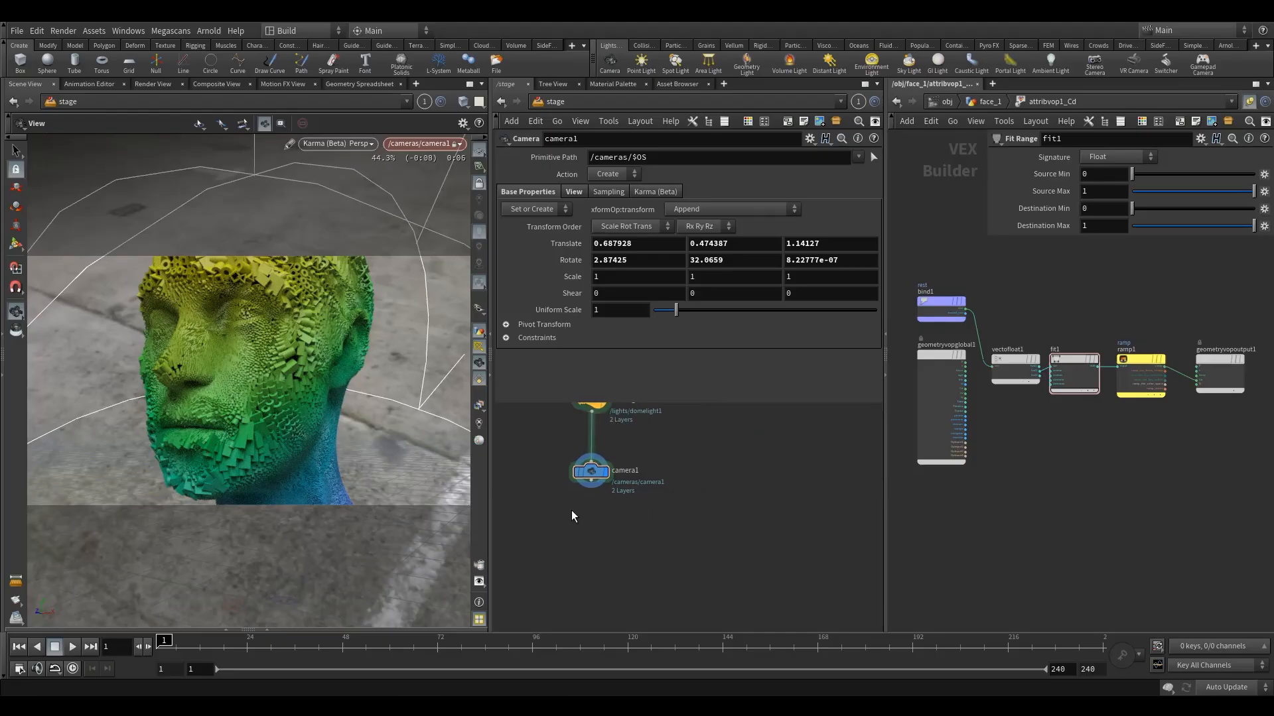
pyautogui.press('Tab')
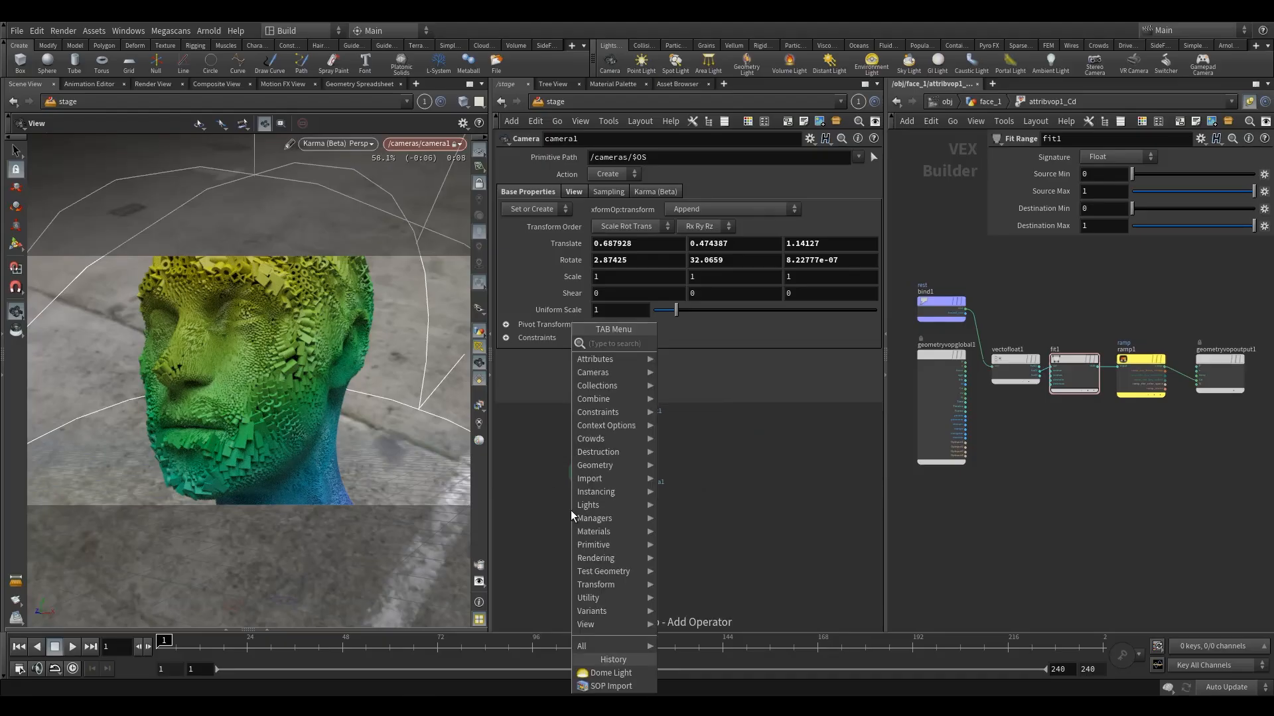
pyautogui.write('kar')
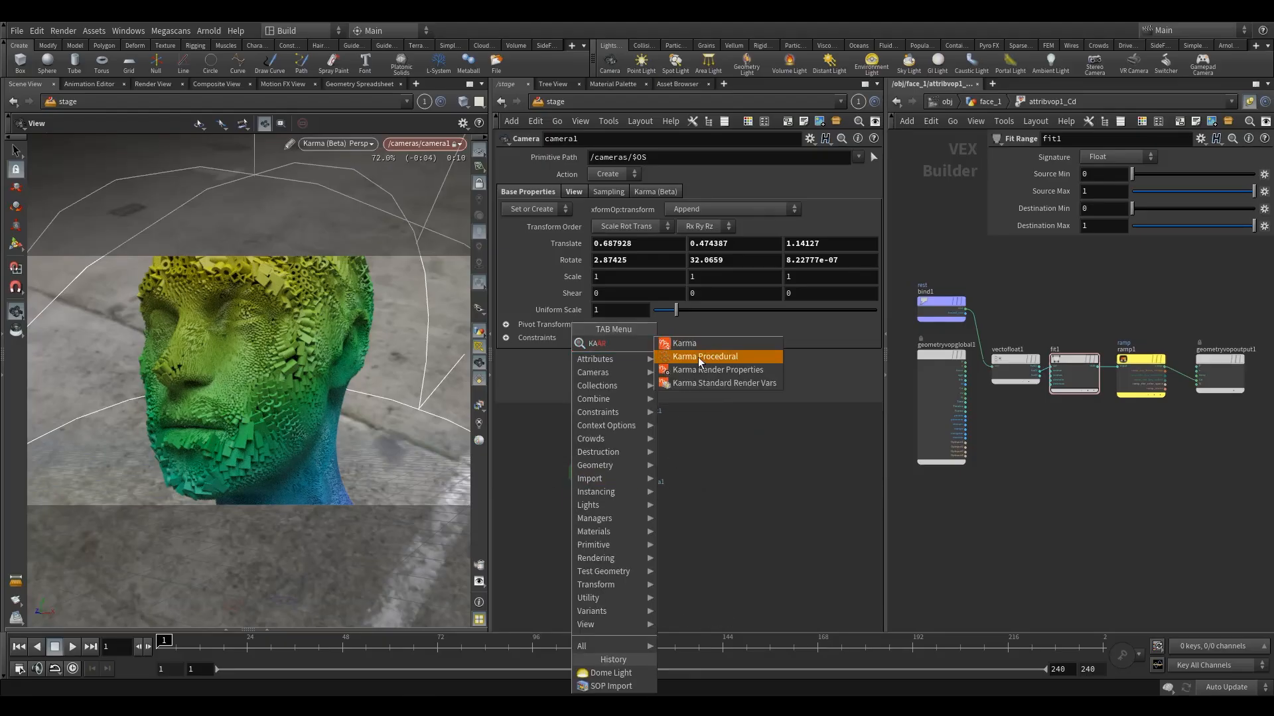
pyautogui.click(699, 357)
pyautogui.click(591, 531)
pyautogui.scroll(3, 591, 530)
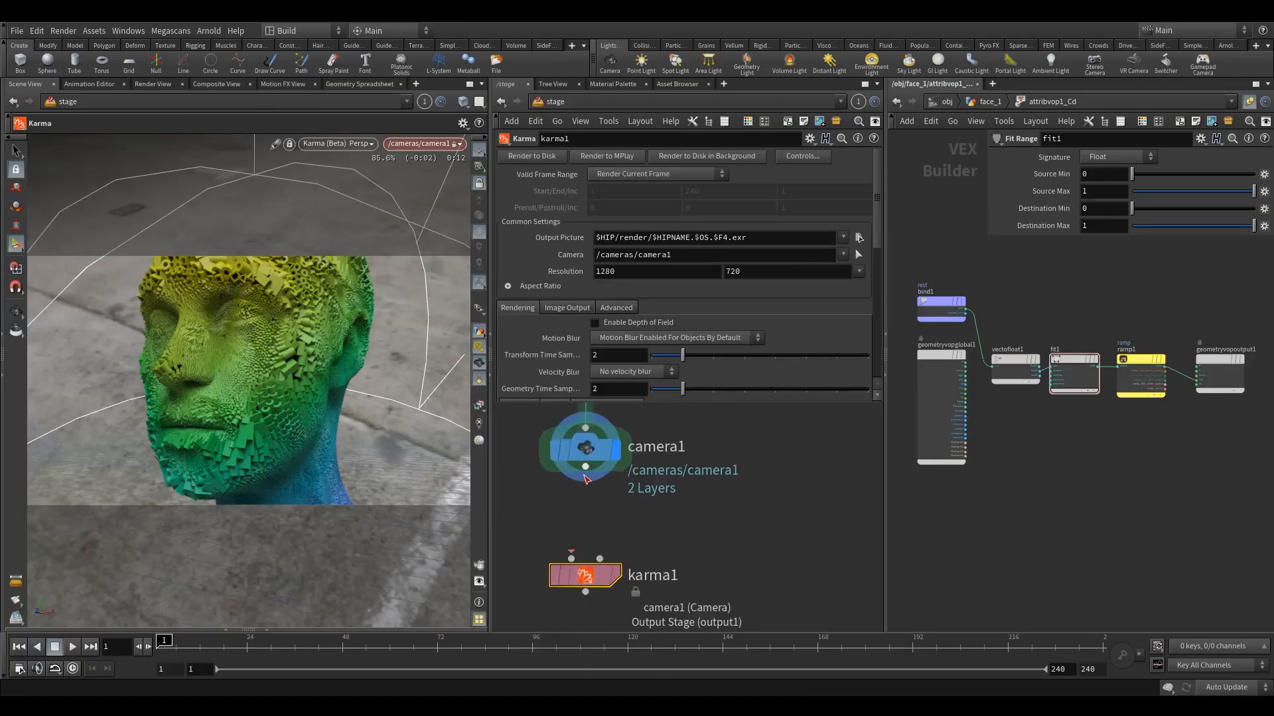
pyautogui.click(585, 449)
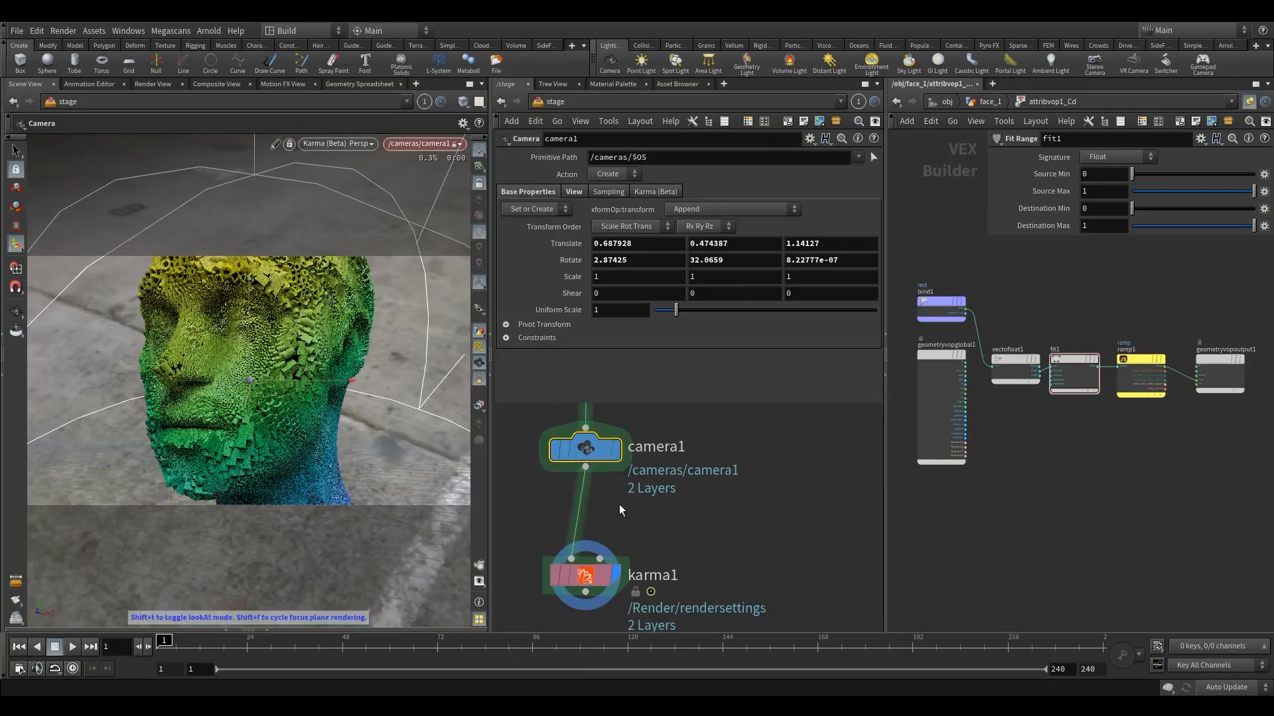
# - Set camera1's focus distance to 1.2 and its F-Stop to 0.1 in the sampling settings
pyautogui.click(572, 192)
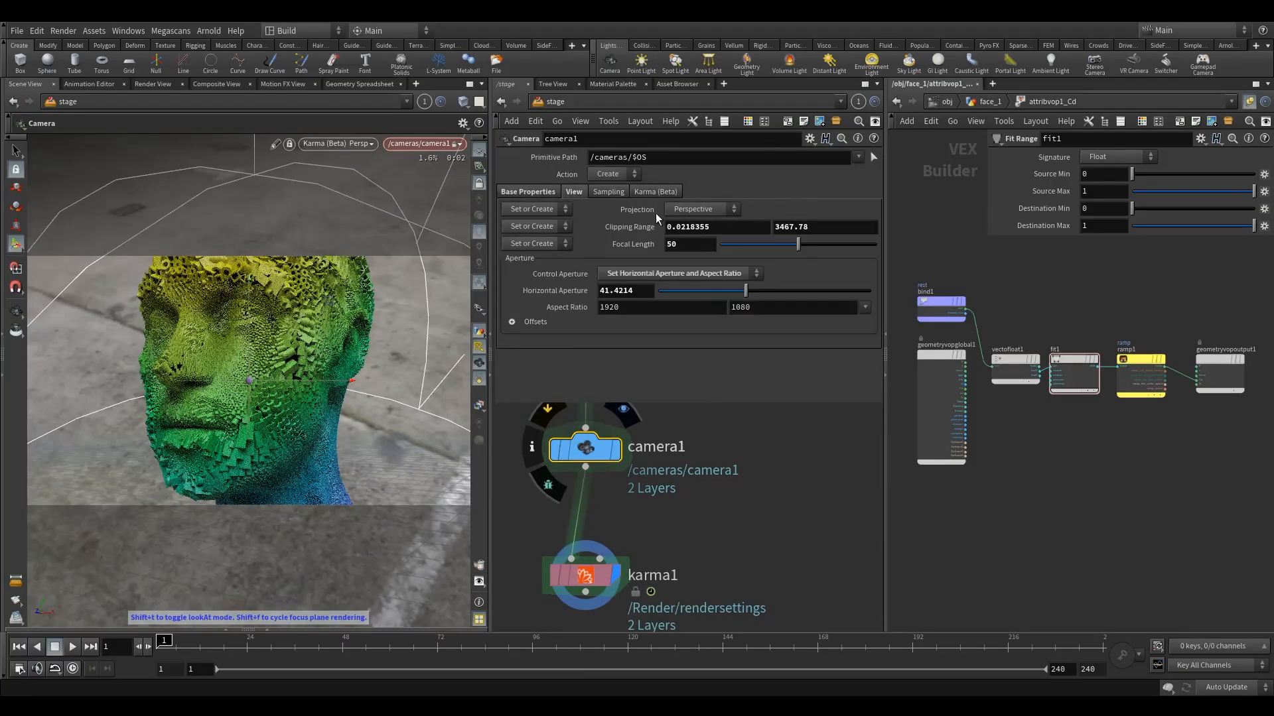
pyautogui.click(528, 192)
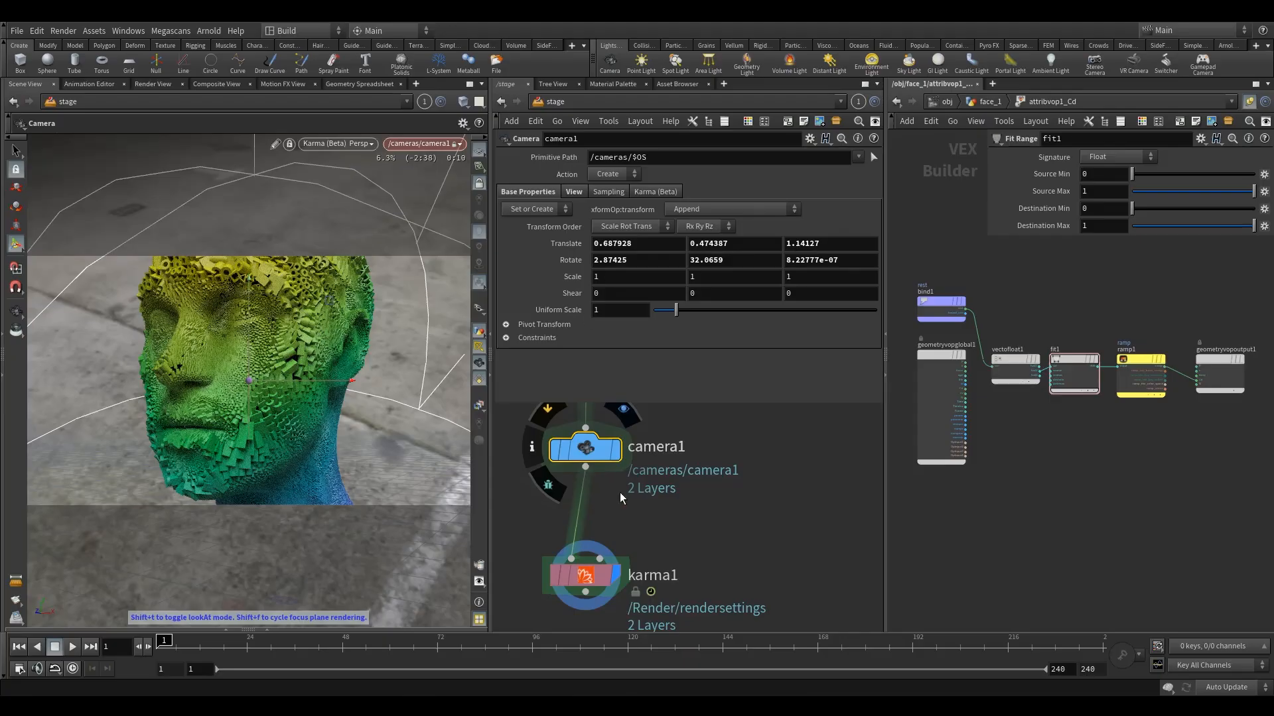
pyautogui.click(607, 191)
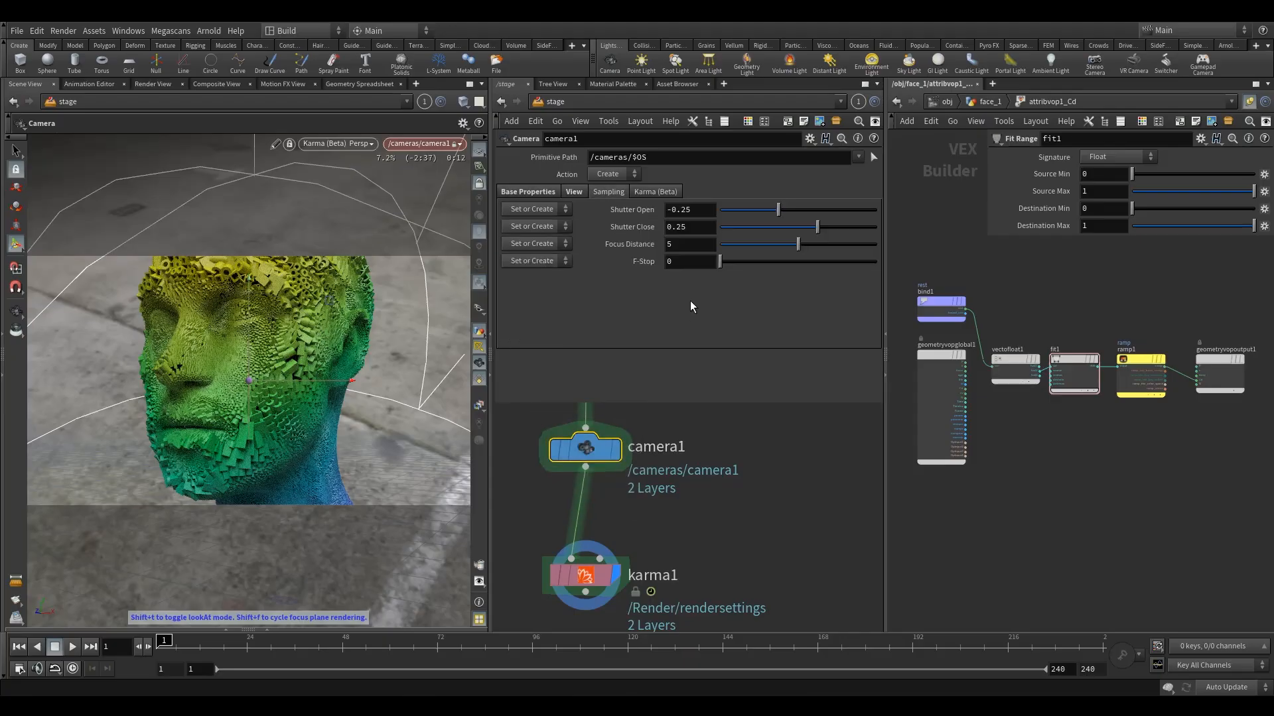
pyautogui.click(693, 245)
pyautogui.write('1.5')
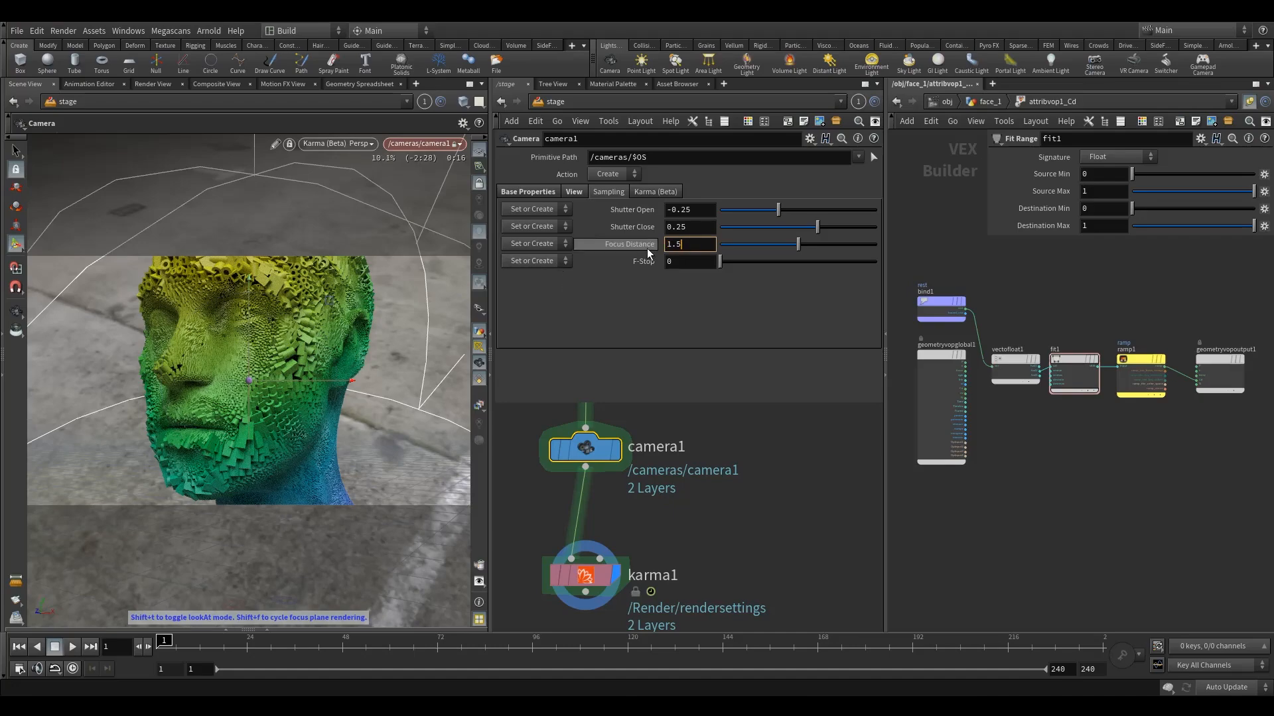
pyautogui.press('Return')
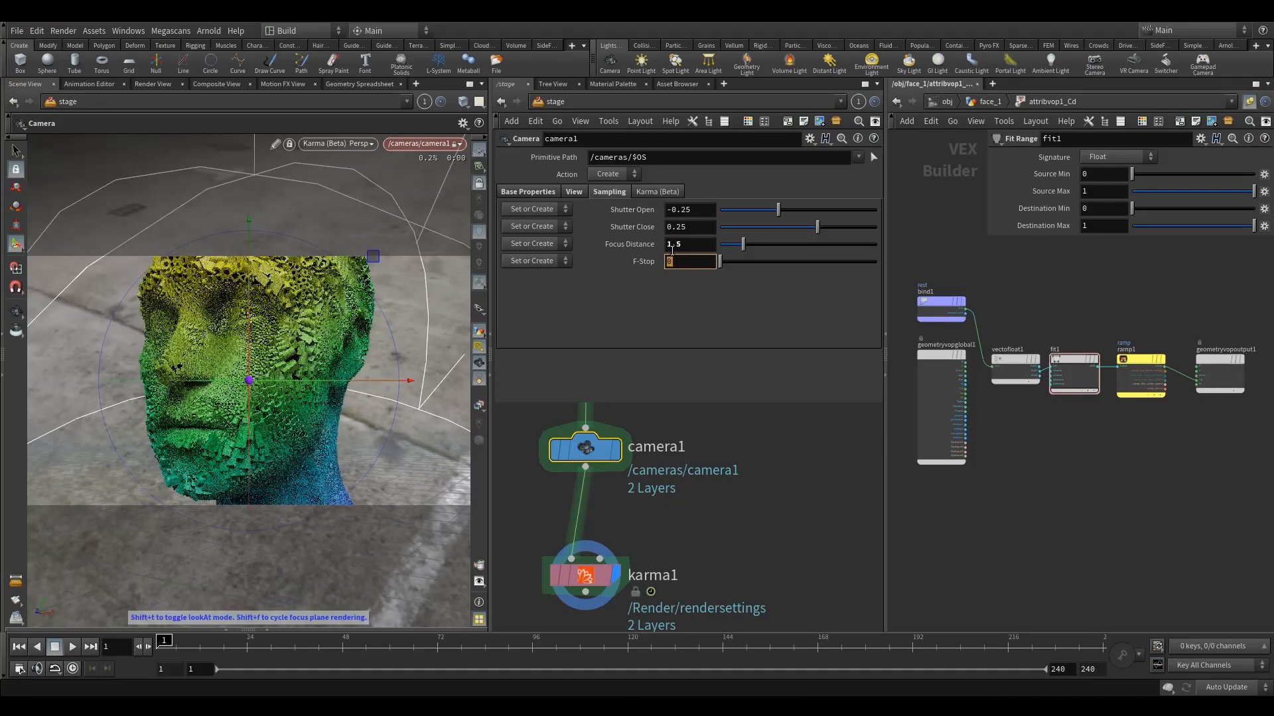
pyautogui.write('2')
pyautogui.press('Return')
pyautogui.click(676, 264)
pyautogui.write('.1')
pyautogui.press('Return')
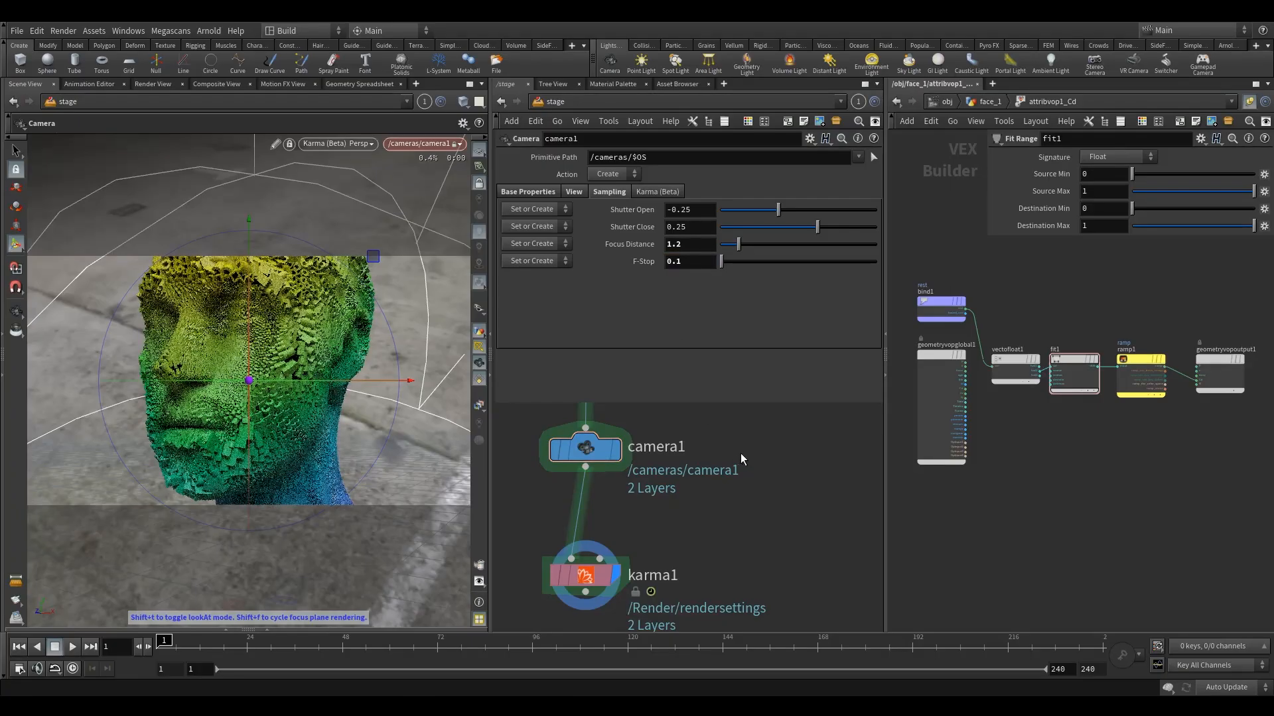
# - Enable depth of field in the rendering settings of karma1
pyautogui.click(582, 576)
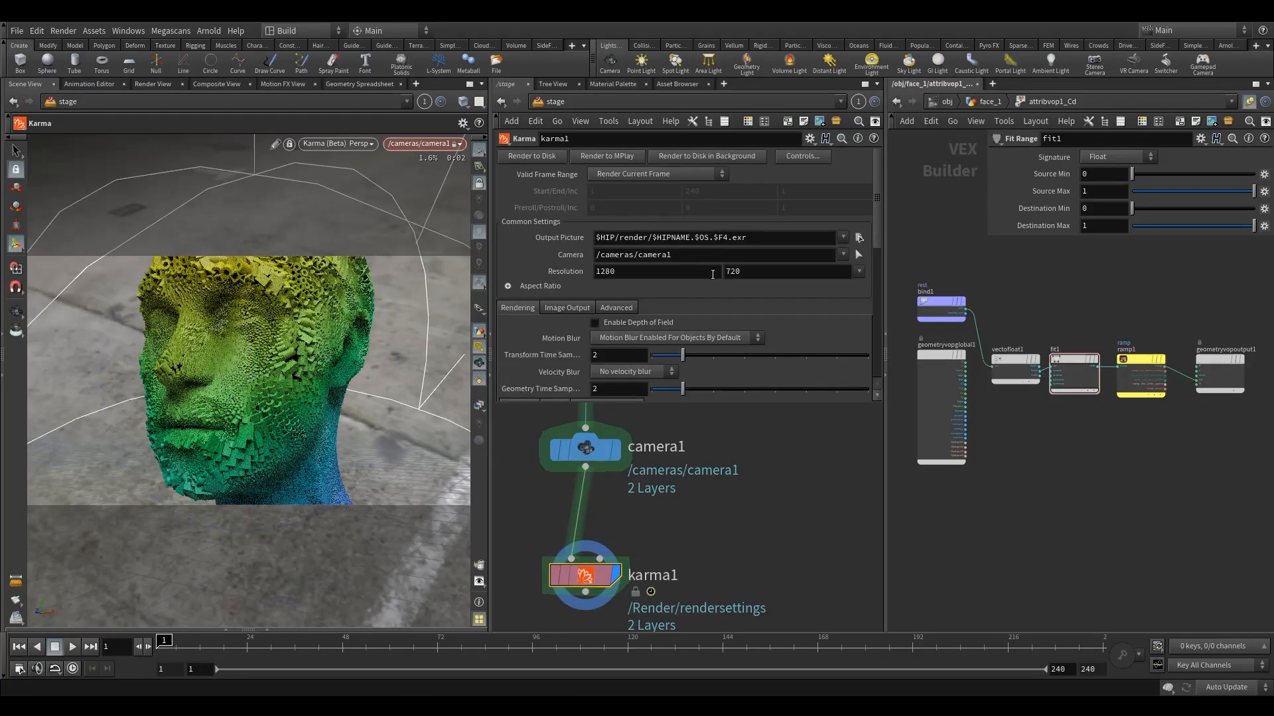
pyautogui.scroll(-1, 615, 336)
pyautogui.click(621, 305)
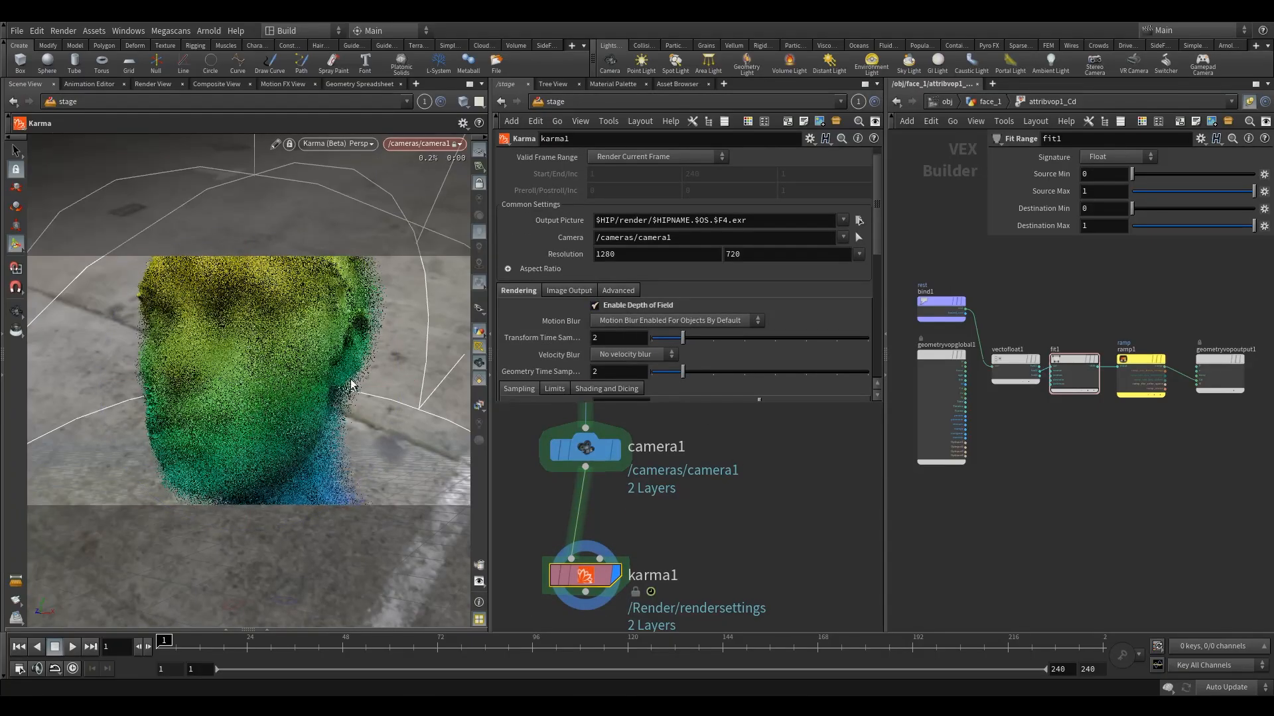
pyautogui.moveTo(499, 465); pyautogui.dragTo(556, 490, button='middle')
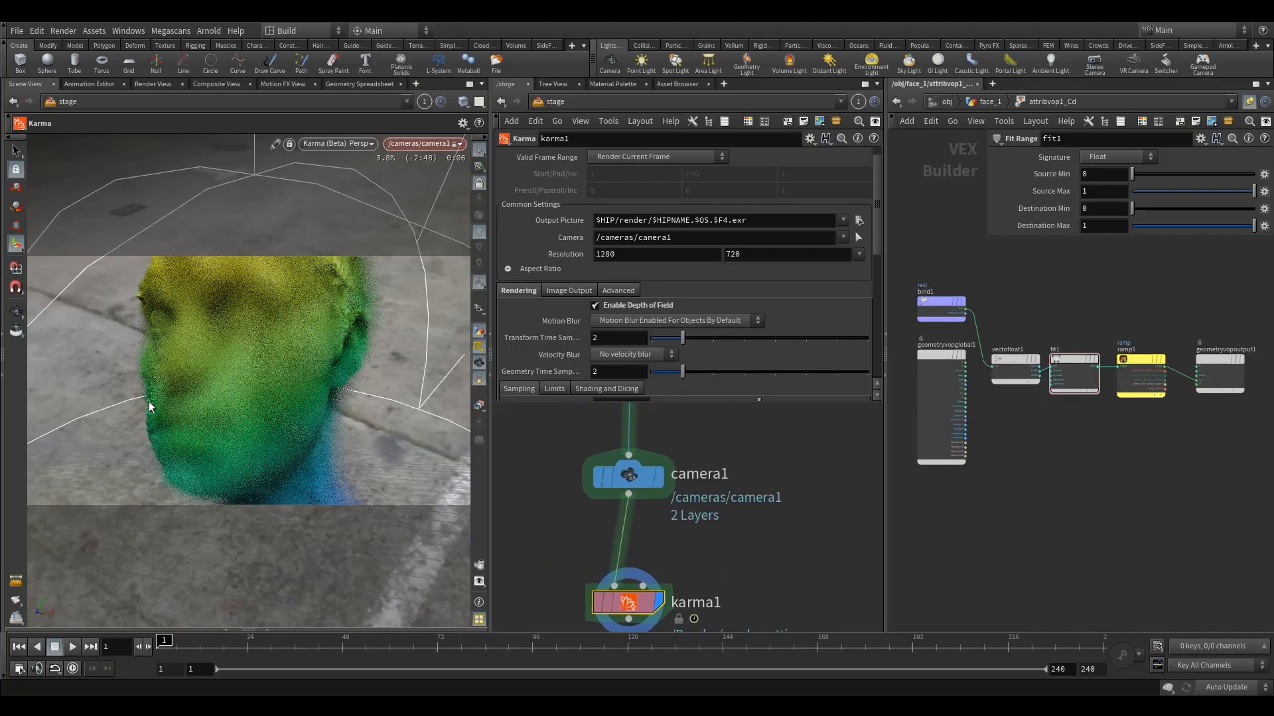
# - Close the extra face_1 network view and set camera1's F-Stop to 0.5
pyautogui.click(976, 83)
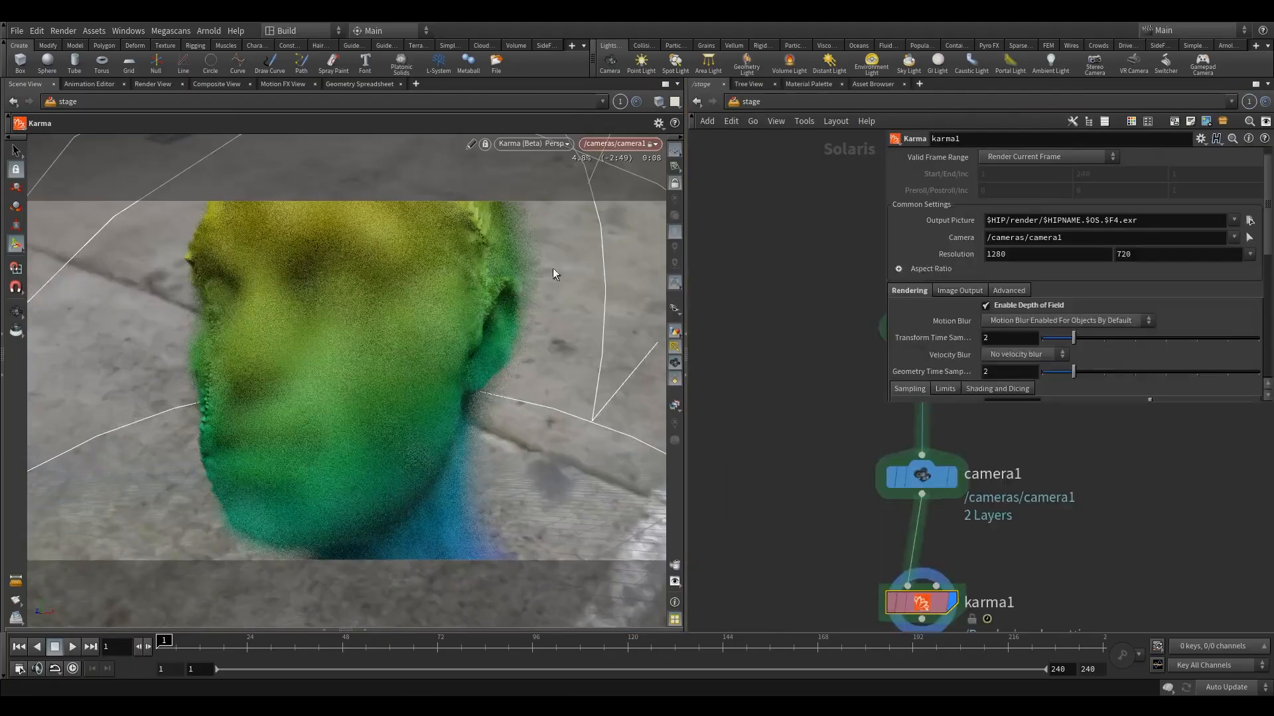
pyautogui.moveTo(849, 453); pyautogui.dragTo(766, 460, button='middle')
pyautogui.click(833, 483)
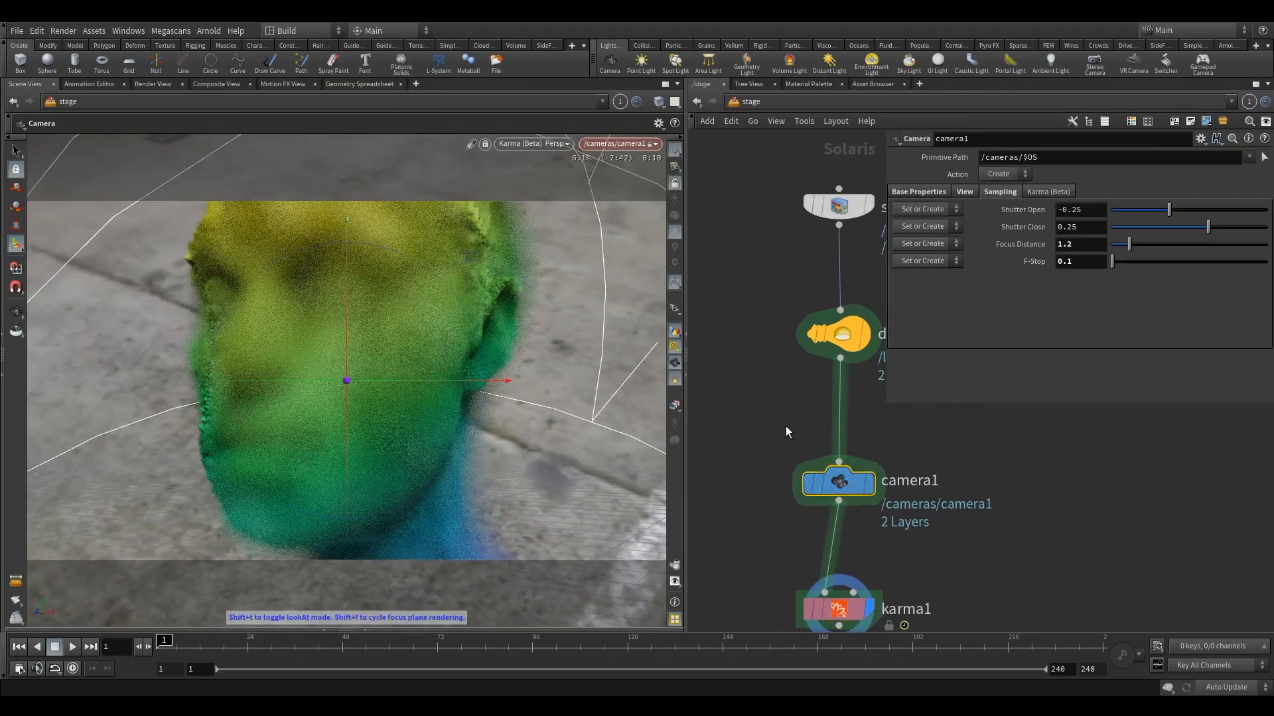
pyautogui.doubleClick(1085, 266)
pyautogui.press('Return')
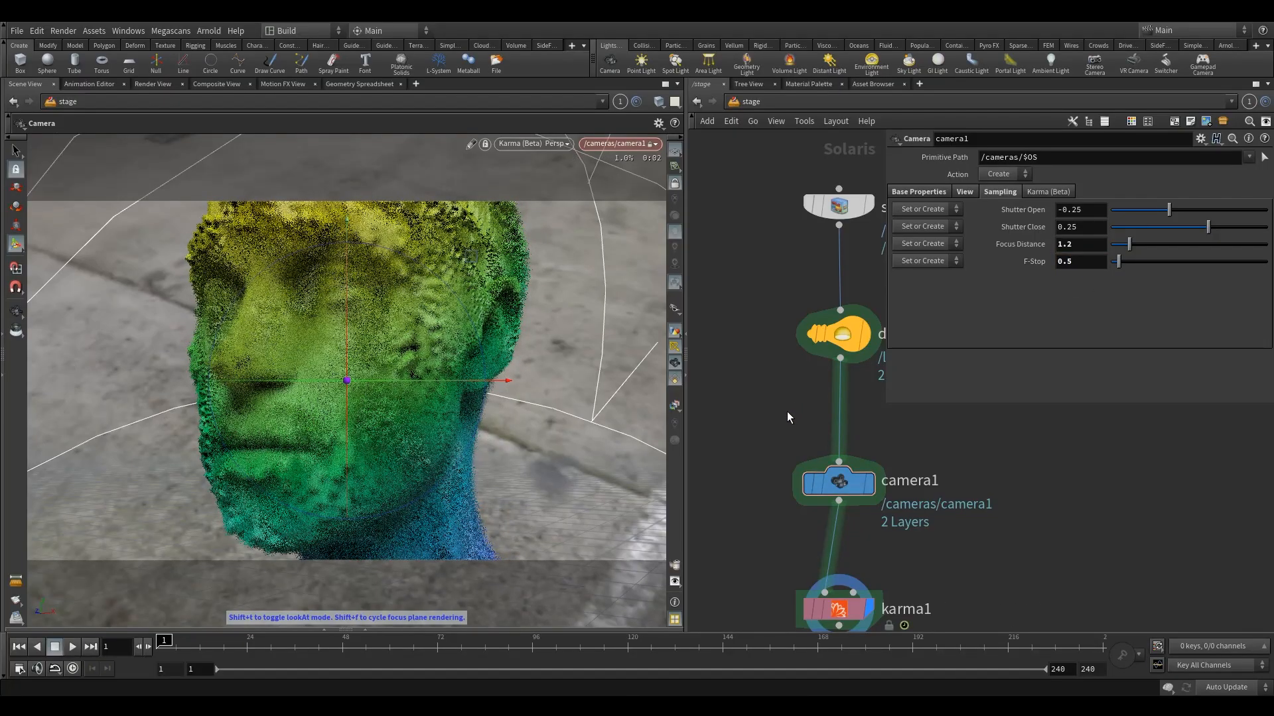
# - Set camera1's focus distance to 1.1 and its F-Stop to 1
pyautogui.moveTo(789, 417); pyautogui.dragTo(745, 421, button='middle')
pyautogui.doubleClick(1067, 246)
pyautogui.press('Return')
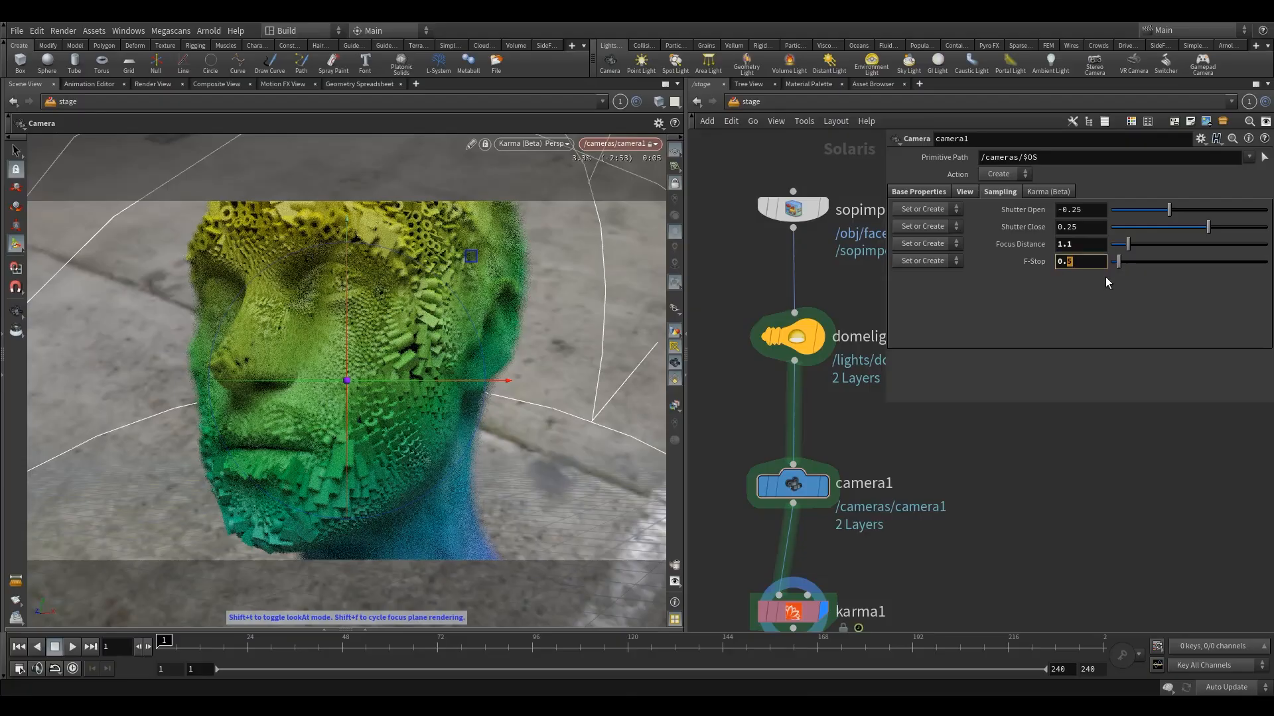
pyautogui.click(1093, 262)
pyautogui.press('BackSpace')
pyautogui.press('BackSpace')
pyautogui.press('BackSpace')
pyautogui.write('1')
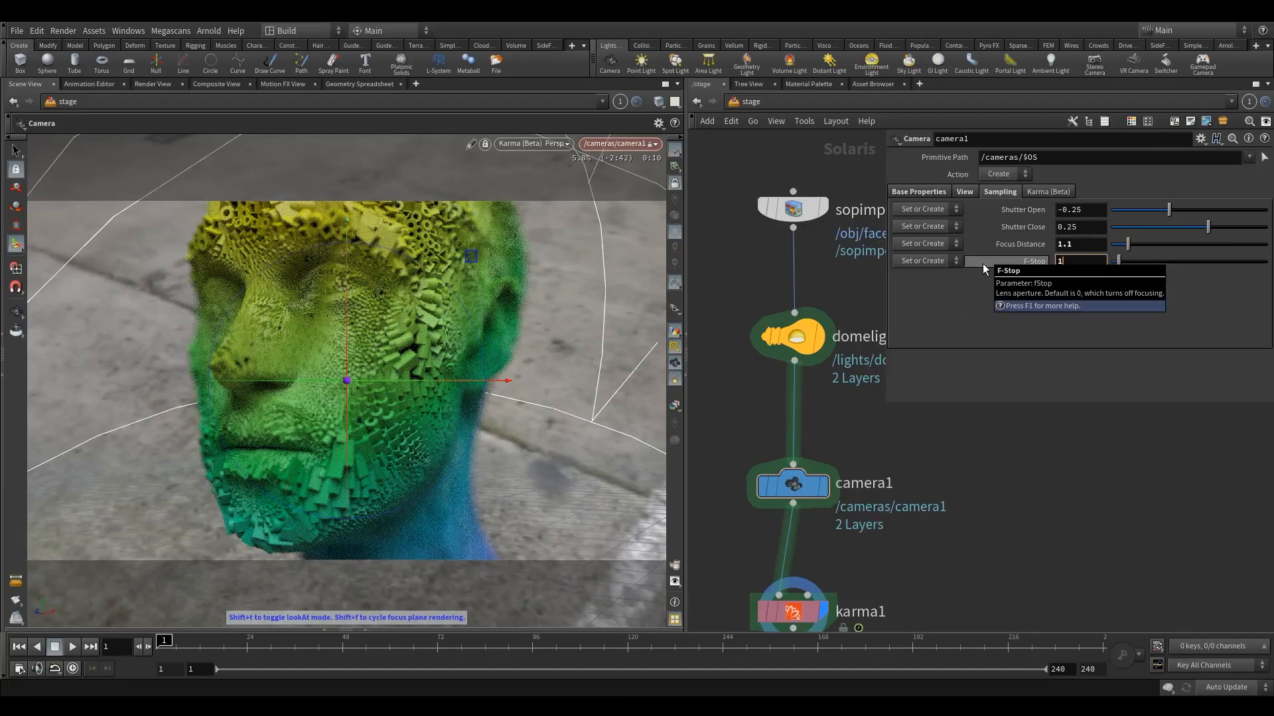
pyautogui.press('Return')
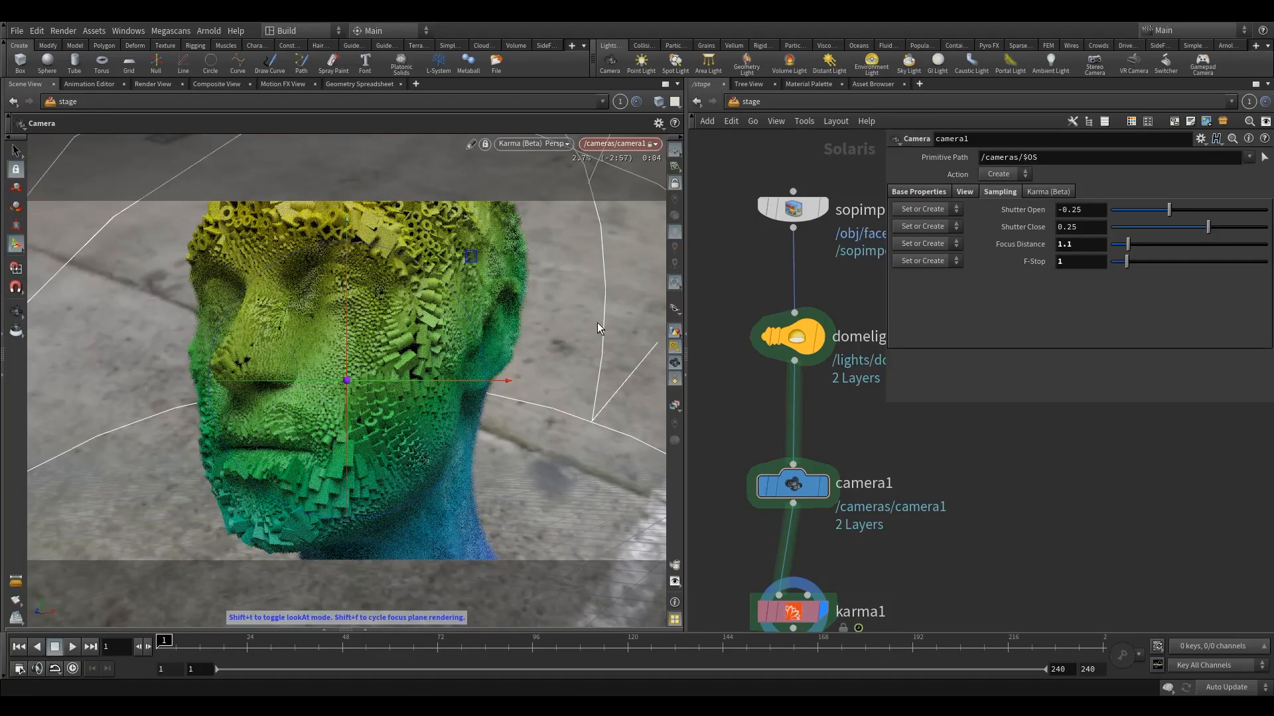
# - Examine karma1's render settings, especially the output picture path and the pixel samples
pyautogui.moveTo(732, 526); pyautogui.dragTo(759, 412, button='middle')
pyautogui.click(817, 498)
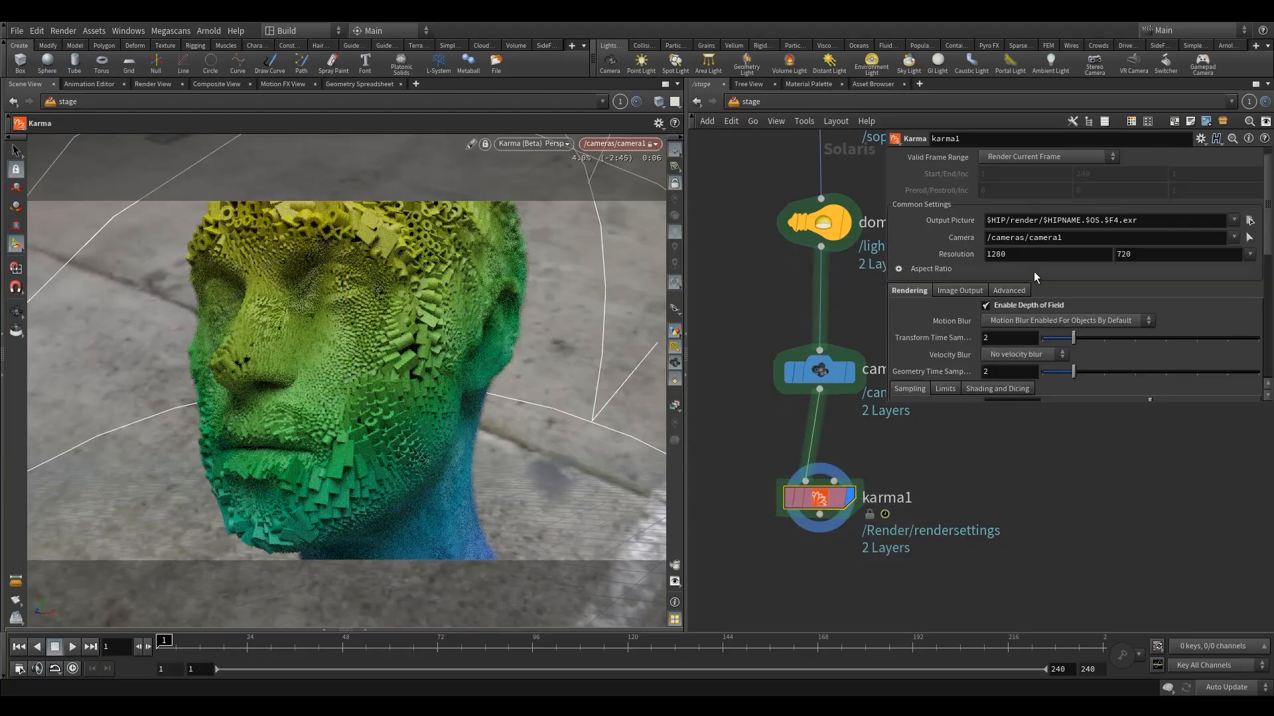
pyautogui.moveTo(935, 404); pyautogui.dragTo(935, 557)
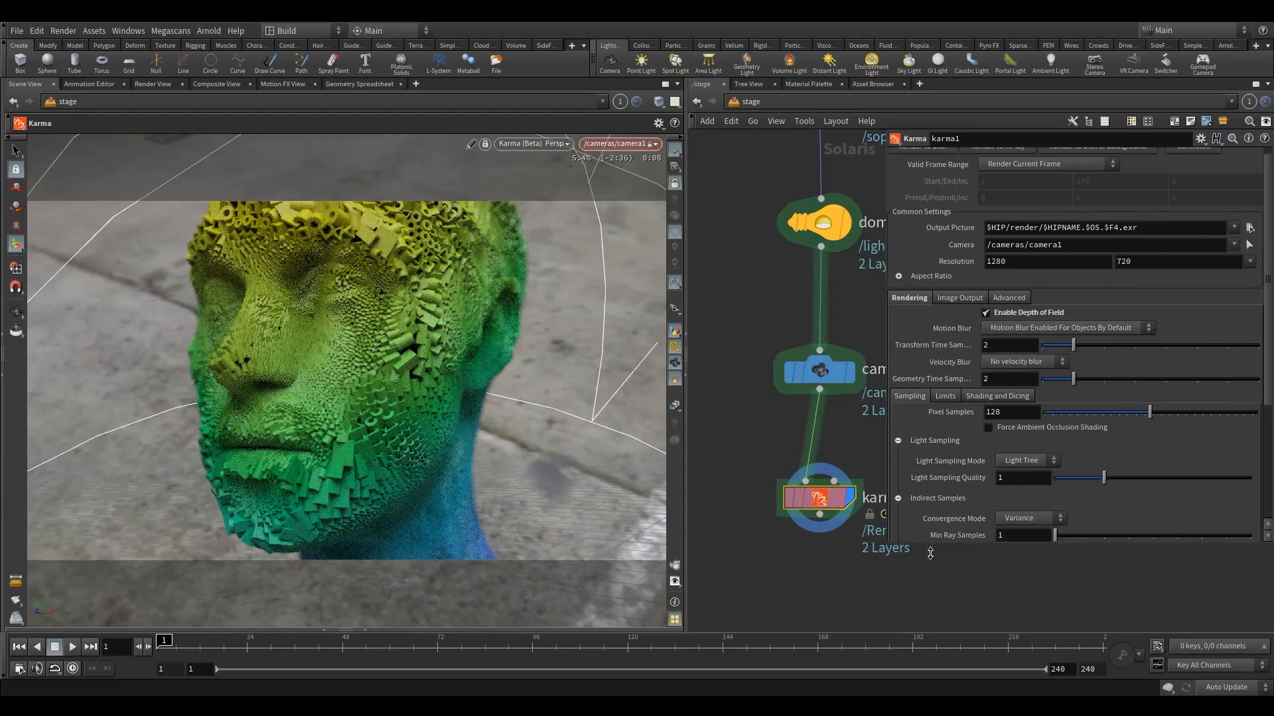
pyautogui.scroll(1, 1034, 188)
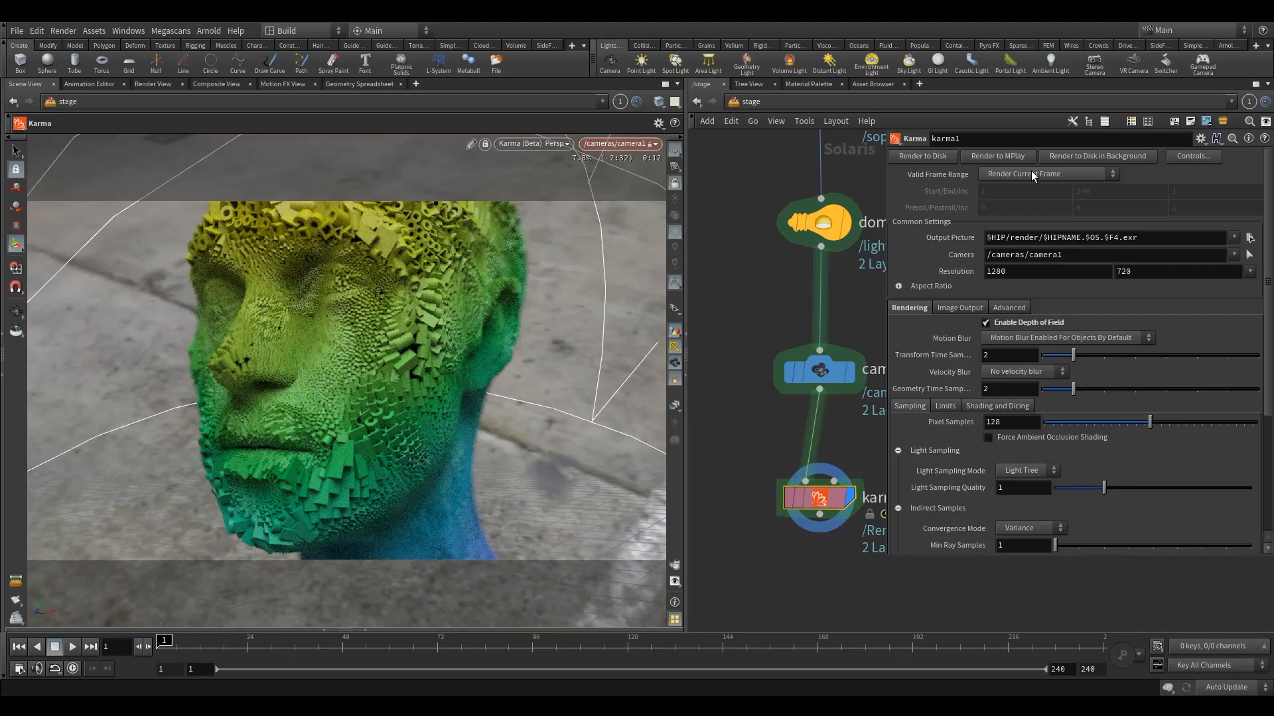
pyautogui.click(1187, 236)
pyautogui.moveTo(1187, 236); pyautogui.dragTo(910, 246)
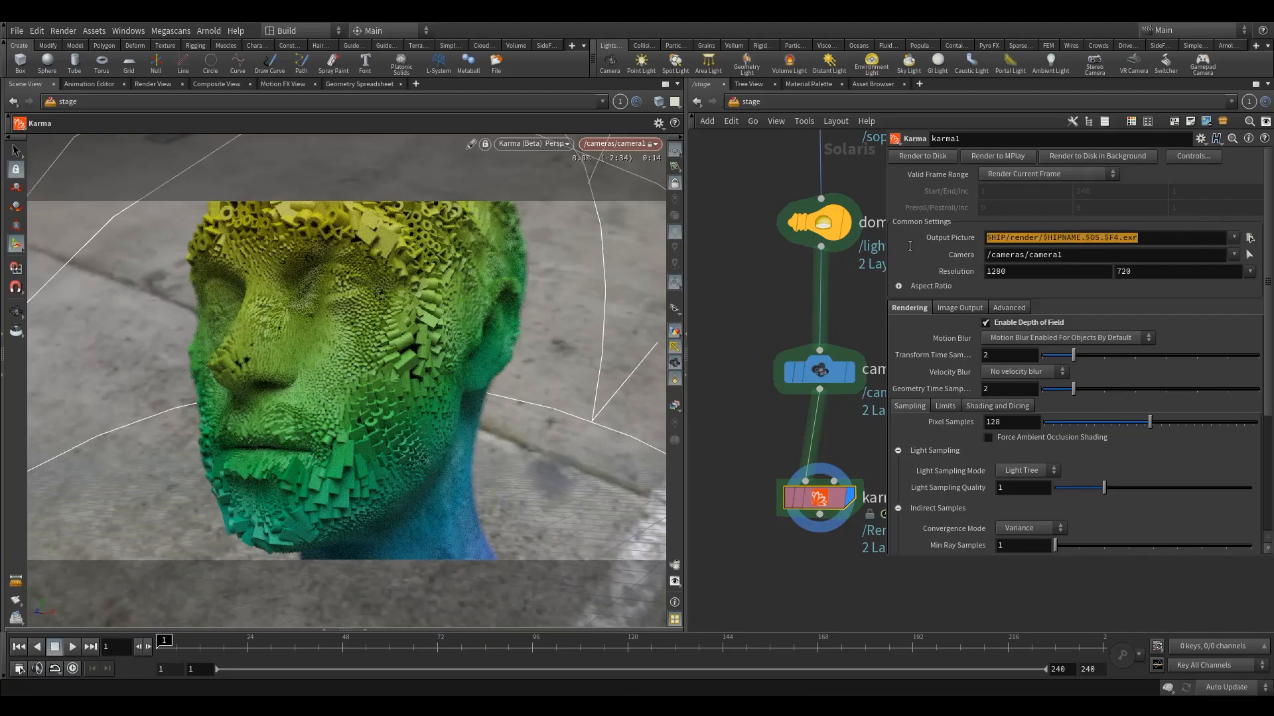
pyautogui.click(1145, 241)
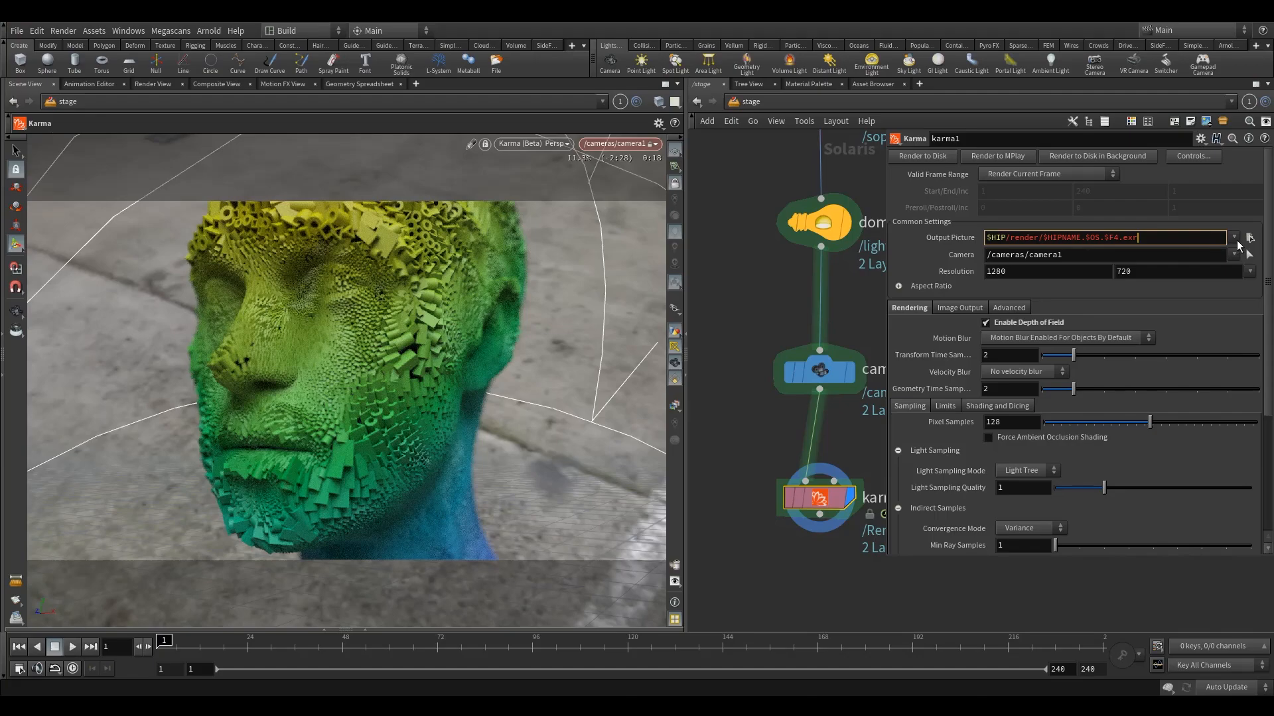
pyautogui.scroll(-3, 1121, 297)
pyautogui.scroll(3, 1120, 297)
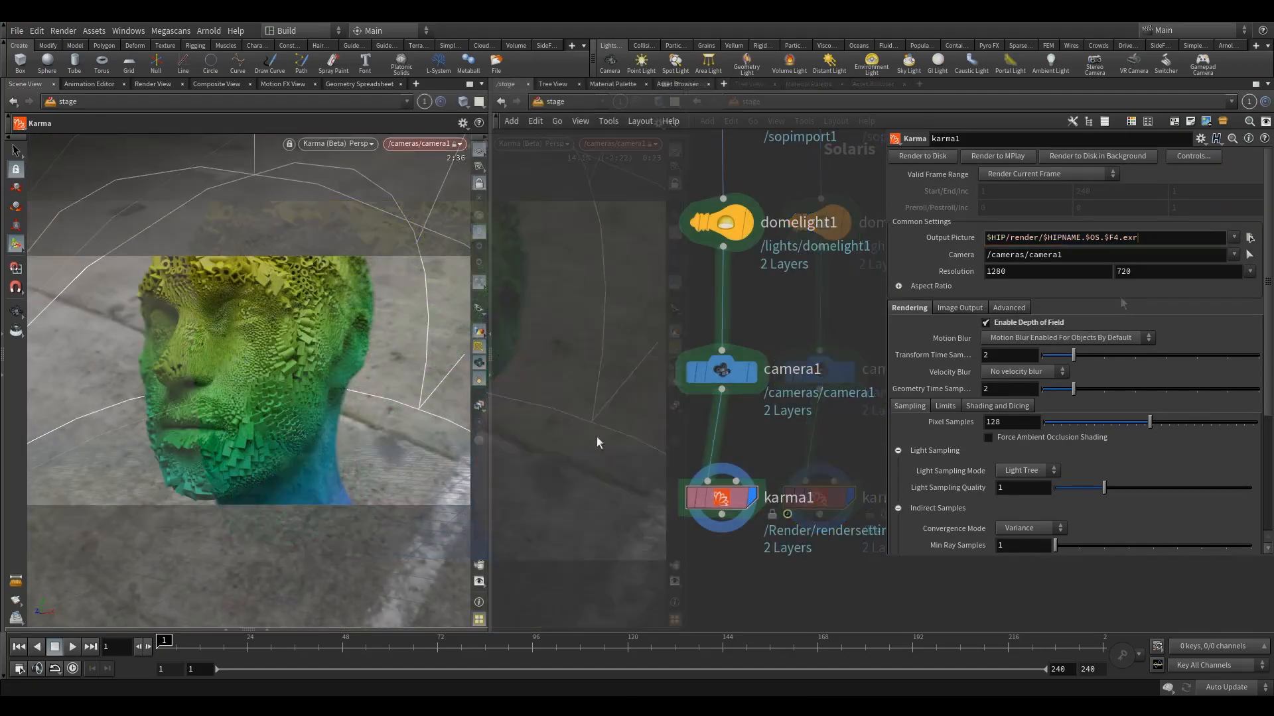
# - Make room above karma1 and insert a Material Library node on the wire between camera1 and karma1
pyautogui.moveTo(620, 425); pyautogui.dragTo(574, 377, button='middle')
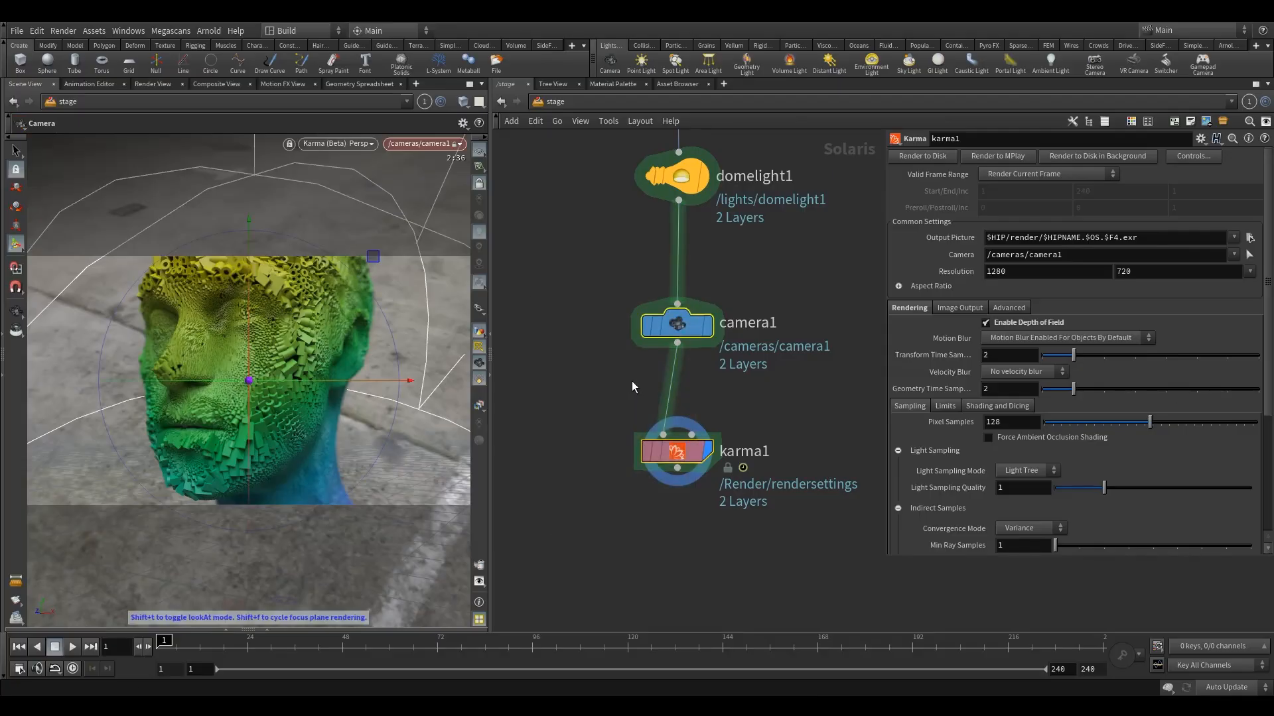
pyautogui.moveTo(678, 454)
pyautogui.moveTo(678, 453); pyautogui.dragTo(678, 550)
pyautogui.press('Tab')
pyautogui.write('M')
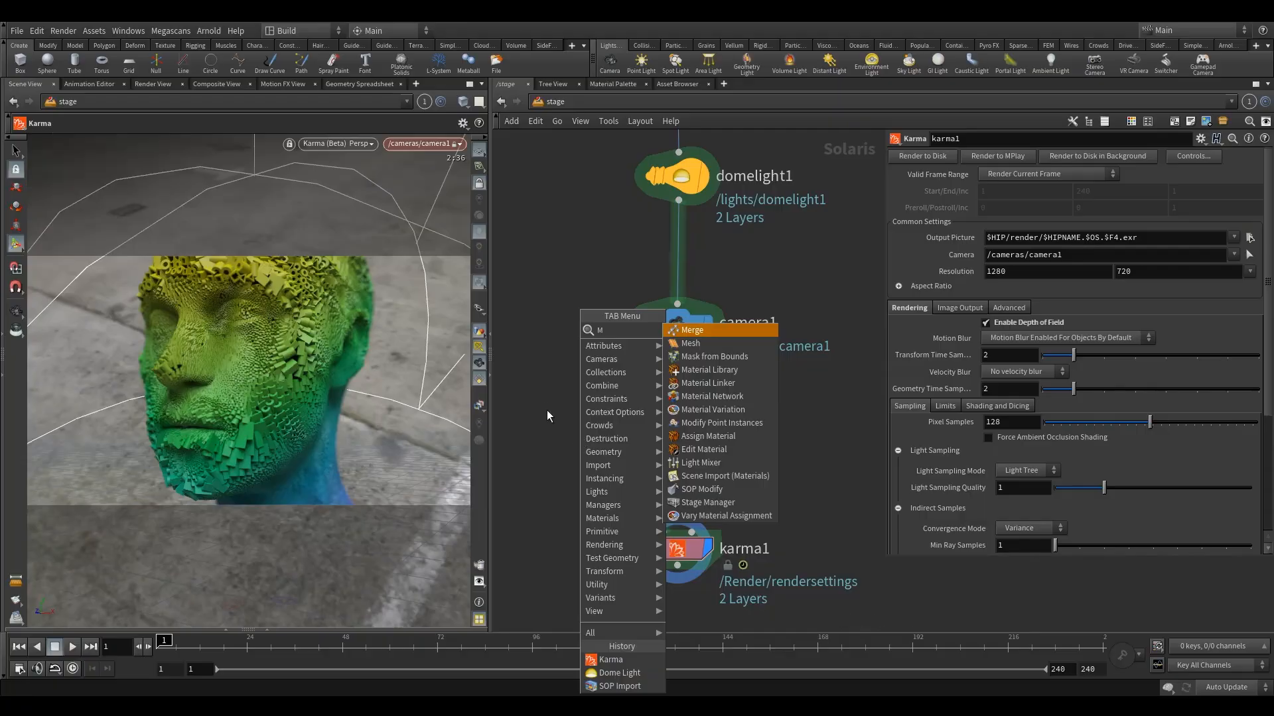
pyautogui.click(738, 372)
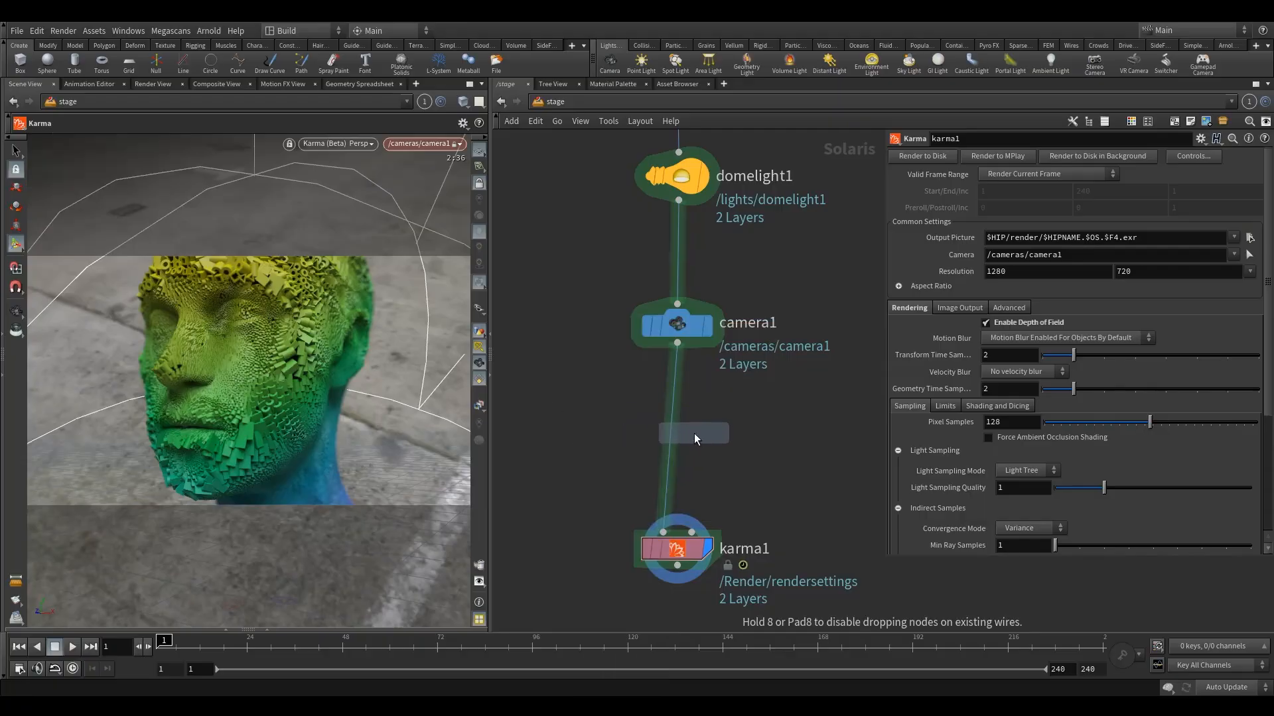
pyautogui.click(678, 434)
# - Add a Principled Shader inside the material library's network
pyautogui.doubleClick(680, 434)
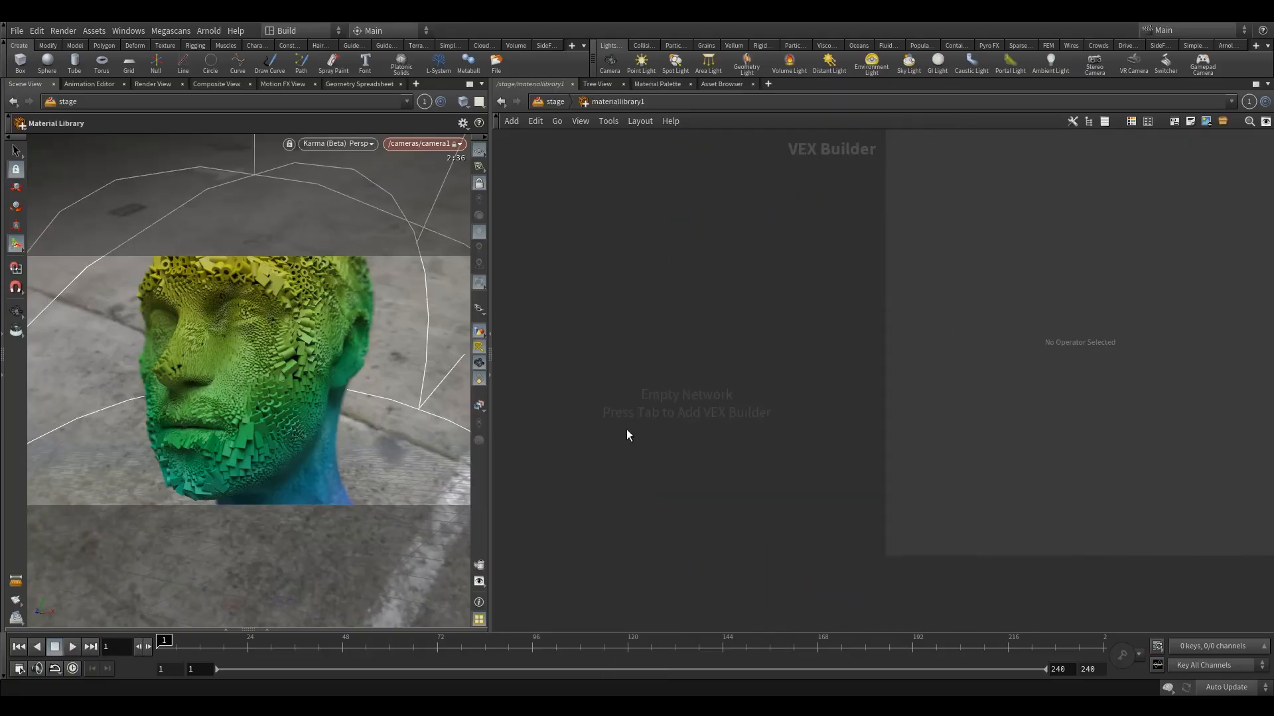
pyautogui.press('Tab')
pyautogui.write('PR')
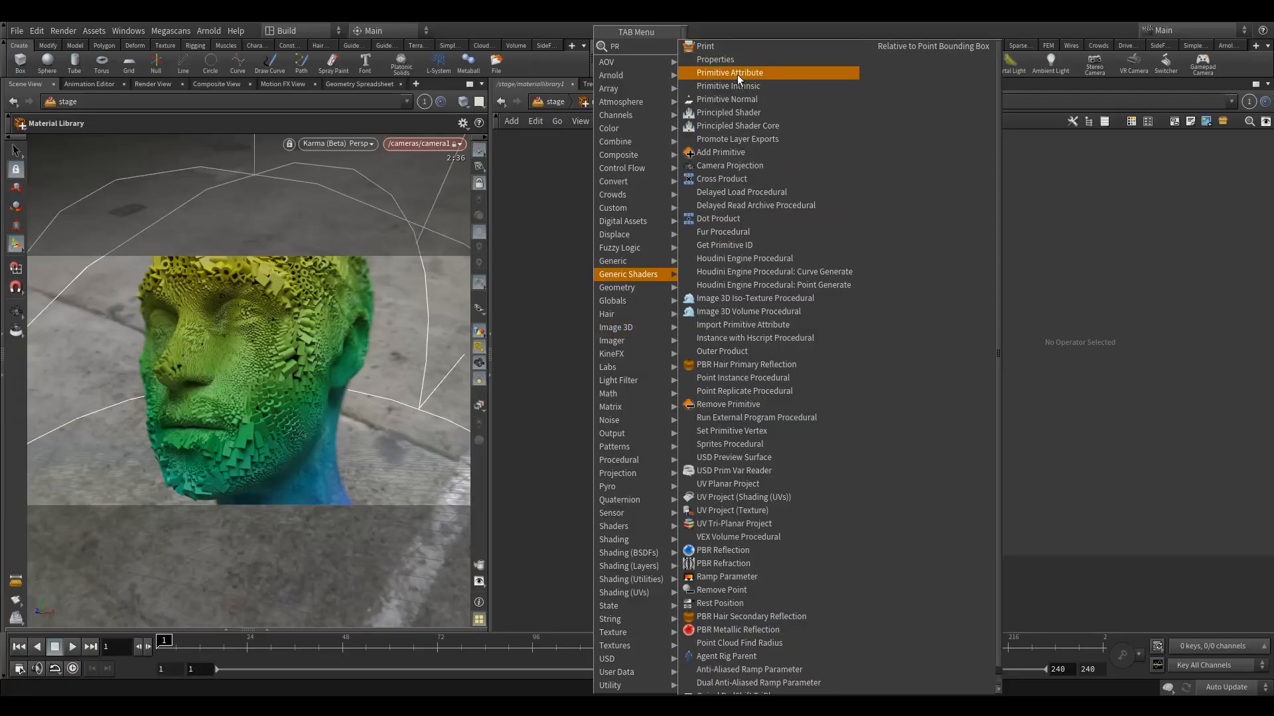
pyautogui.click(761, 110)
pyautogui.click(642, 393)
pyautogui.moveTo(642, 393); pyautogui.dragTo(678, 332)
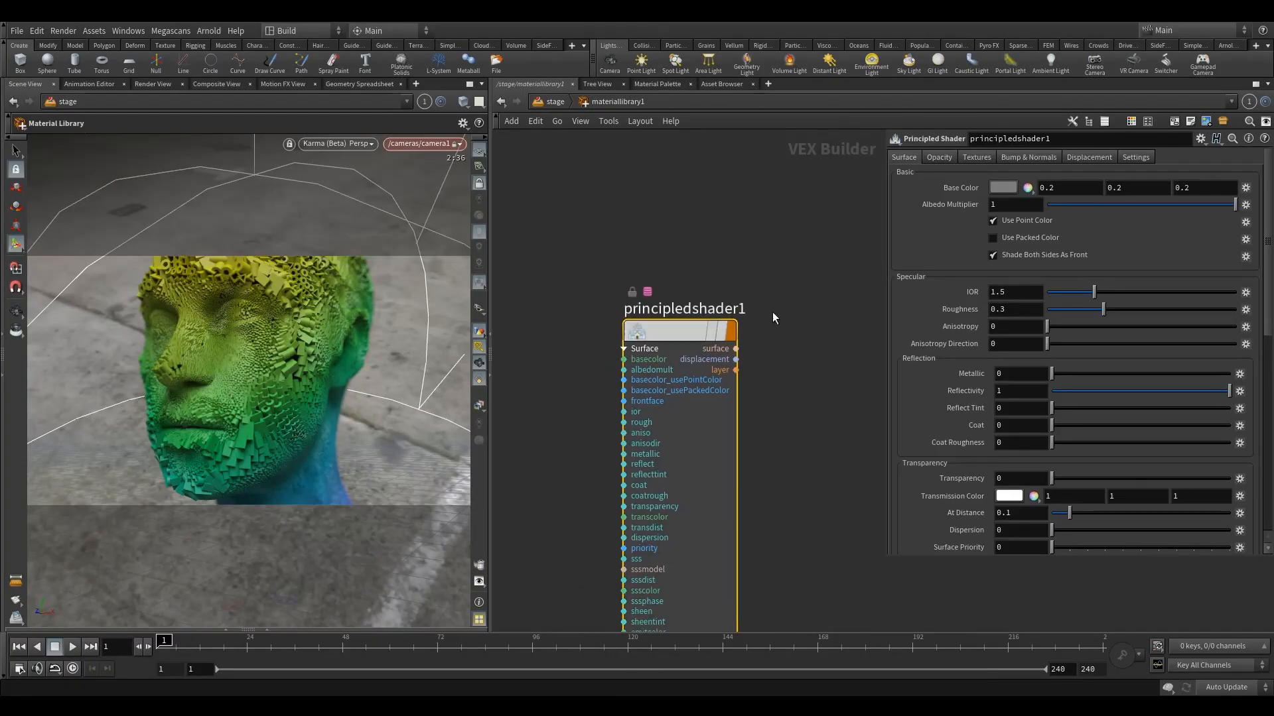
# - Return to the stage level and have materiallibrary1 assign its material to geometry with the path %type:Boundable
pyautogui.click(1003, 188)
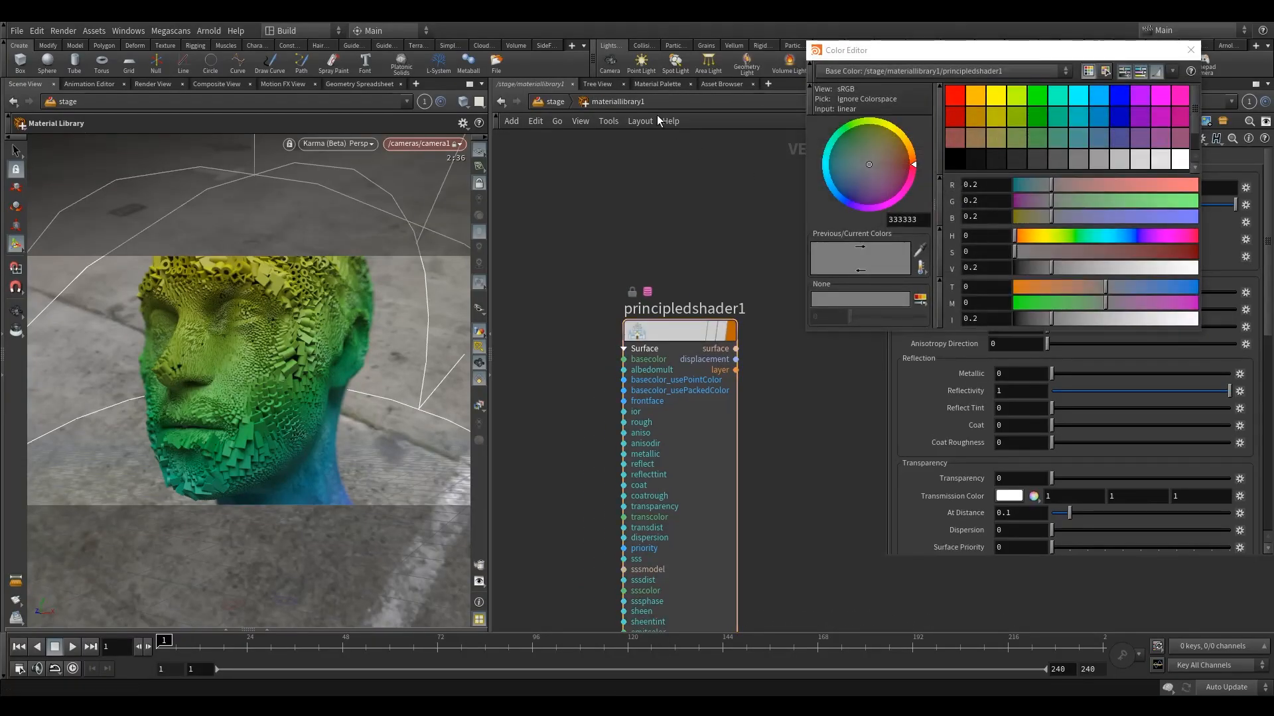
pyautogui.click(554, 102)
pyautogui.click(1190, 50)
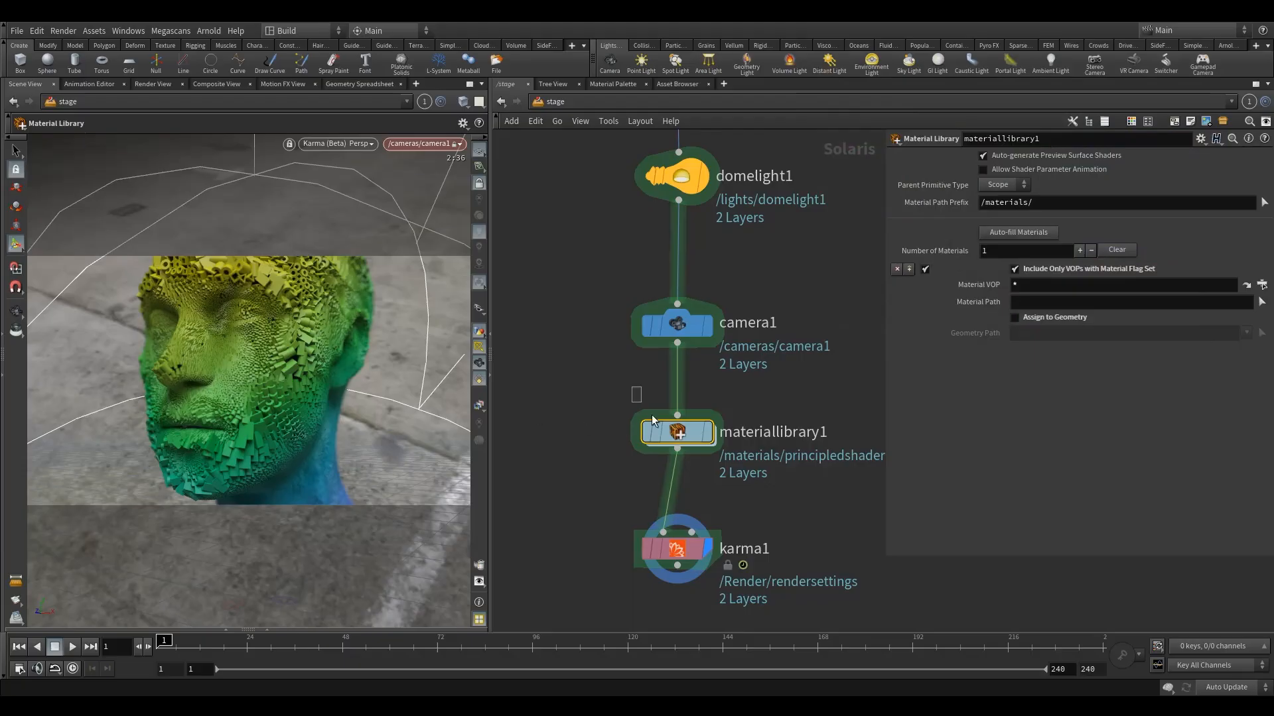
pyautogui.click(1037, 320)
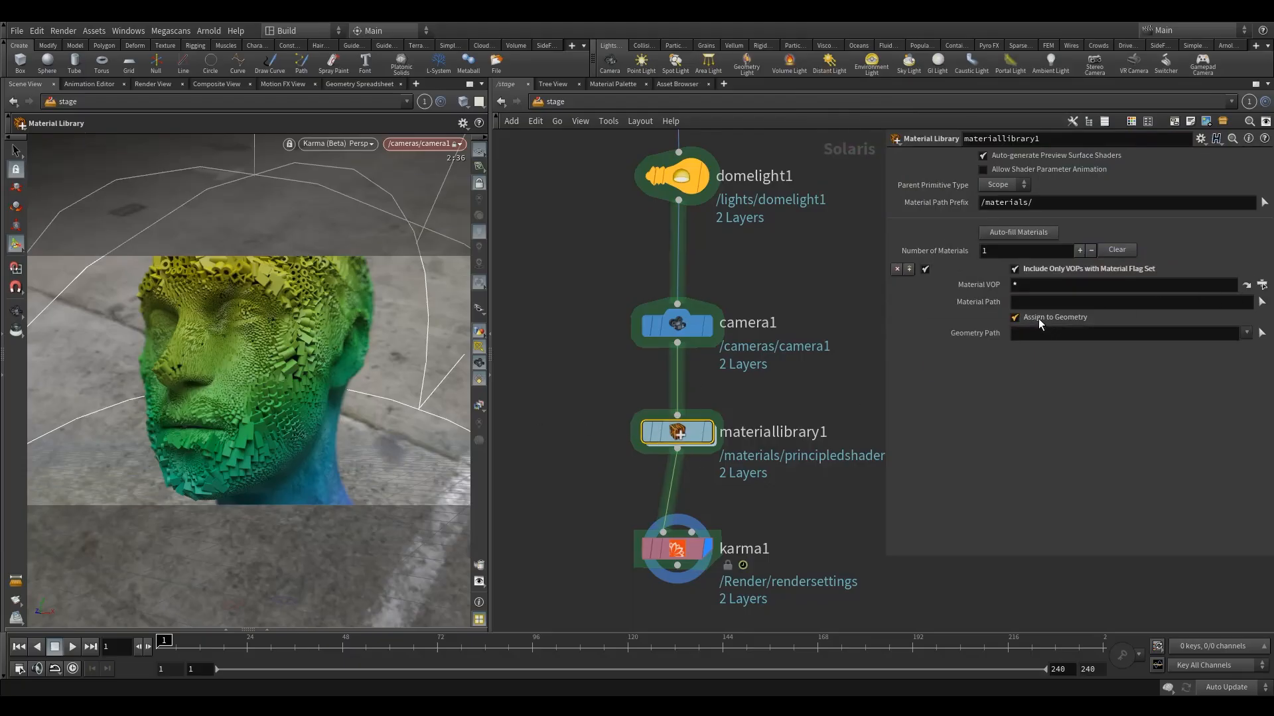
pyautogui.click(1246, 333)
pyautogui.click(1128, 374)
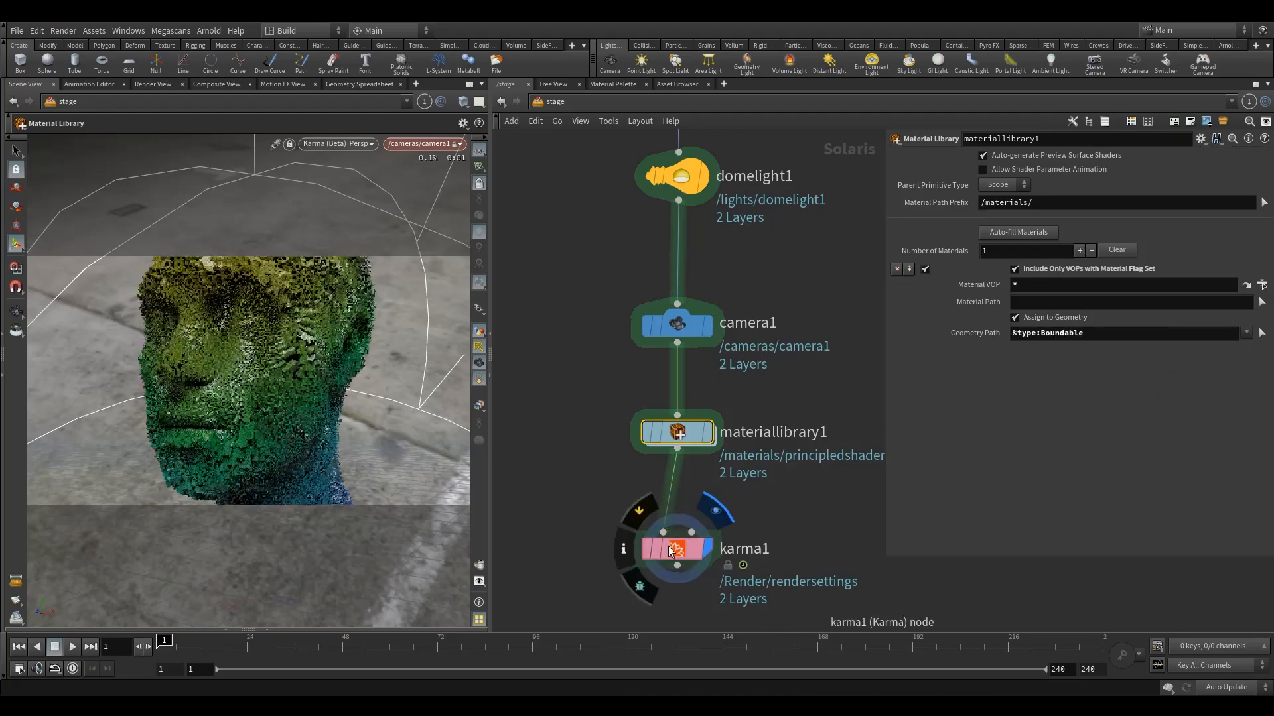
pyautogui.moveTo(669, 547); pyautogui.dragTo(669, 554)
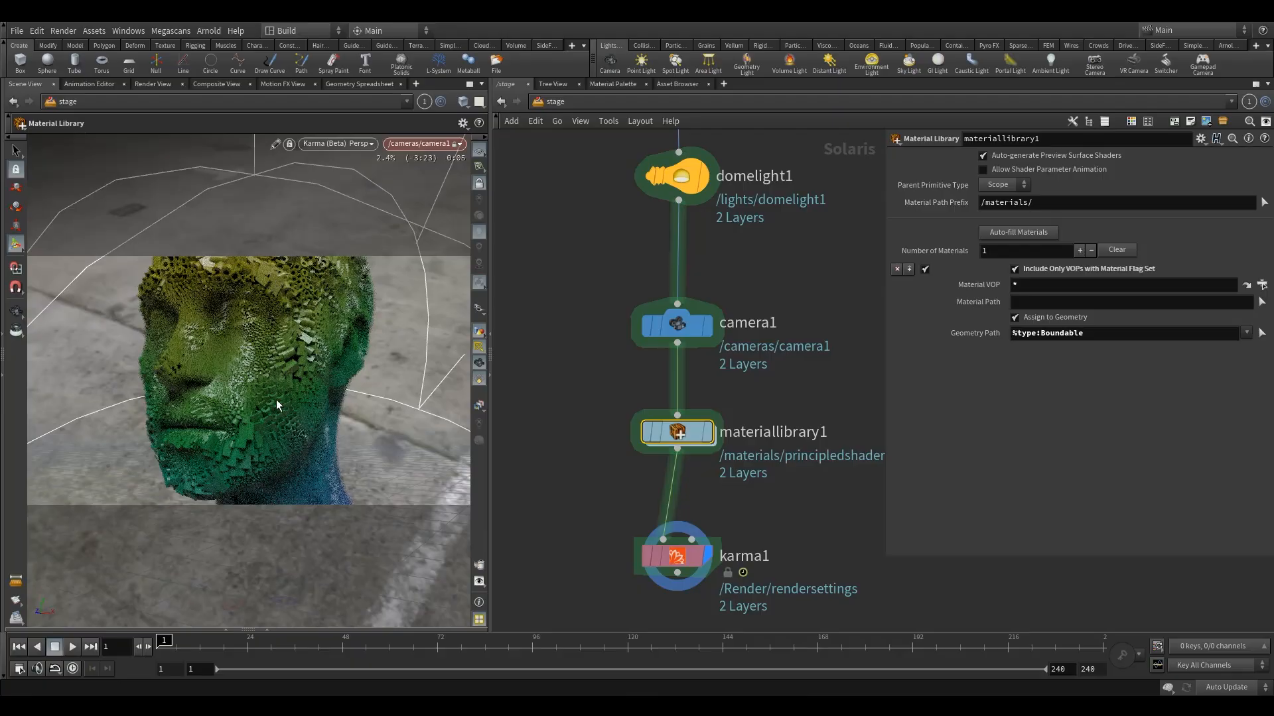
# - Set the base color of principledshader1 inside materiallibrary1 to white (1, 1, 1)
pyautogui.doubleClick(677, 433)
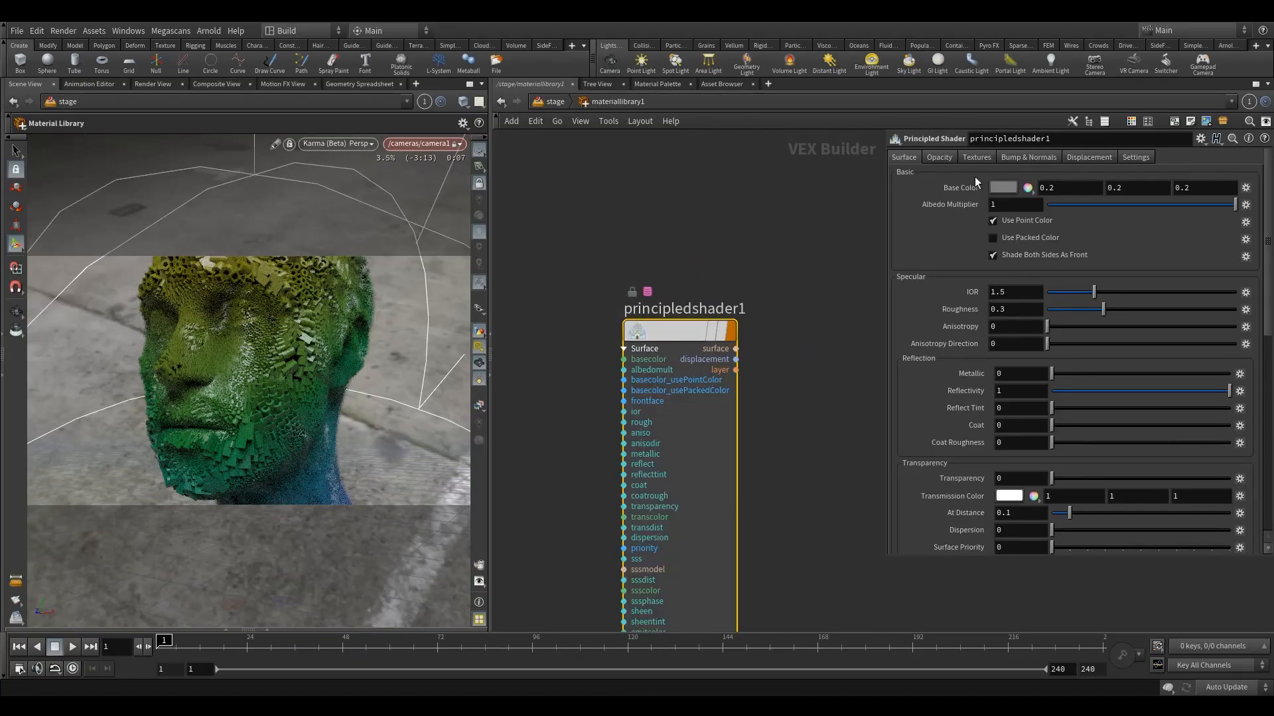
pyautogui.click(1000, 187)
pyautogui.click(1179, 159)
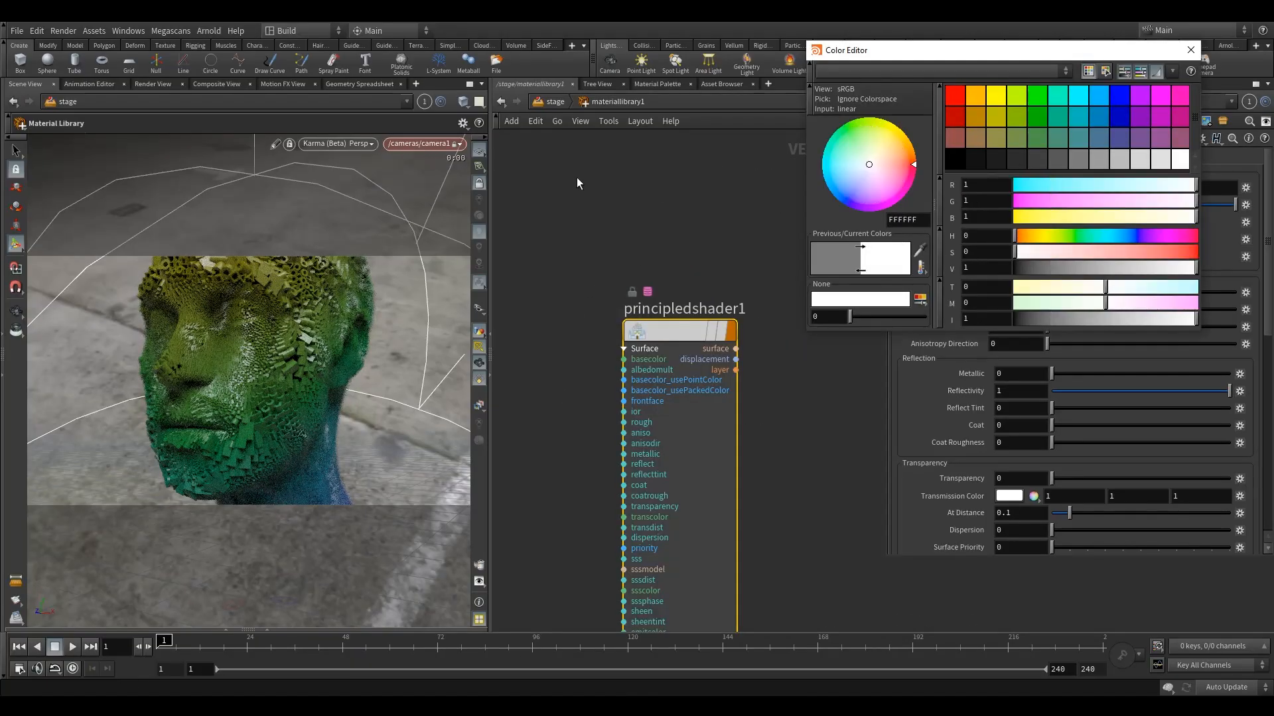
pyautogui.click(1190, 50)
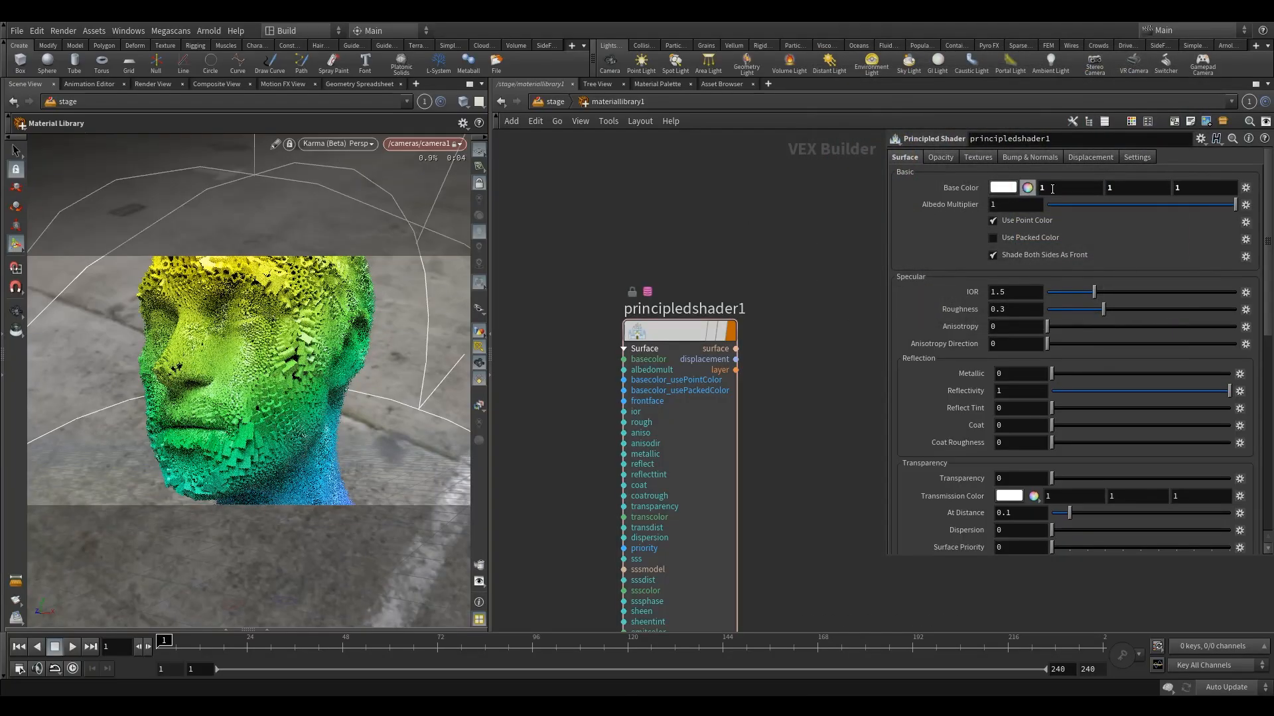
pyautogui.click(372, 144)
pyautogui.moveTo(342, 310)
pyautogui.click(337, 290)
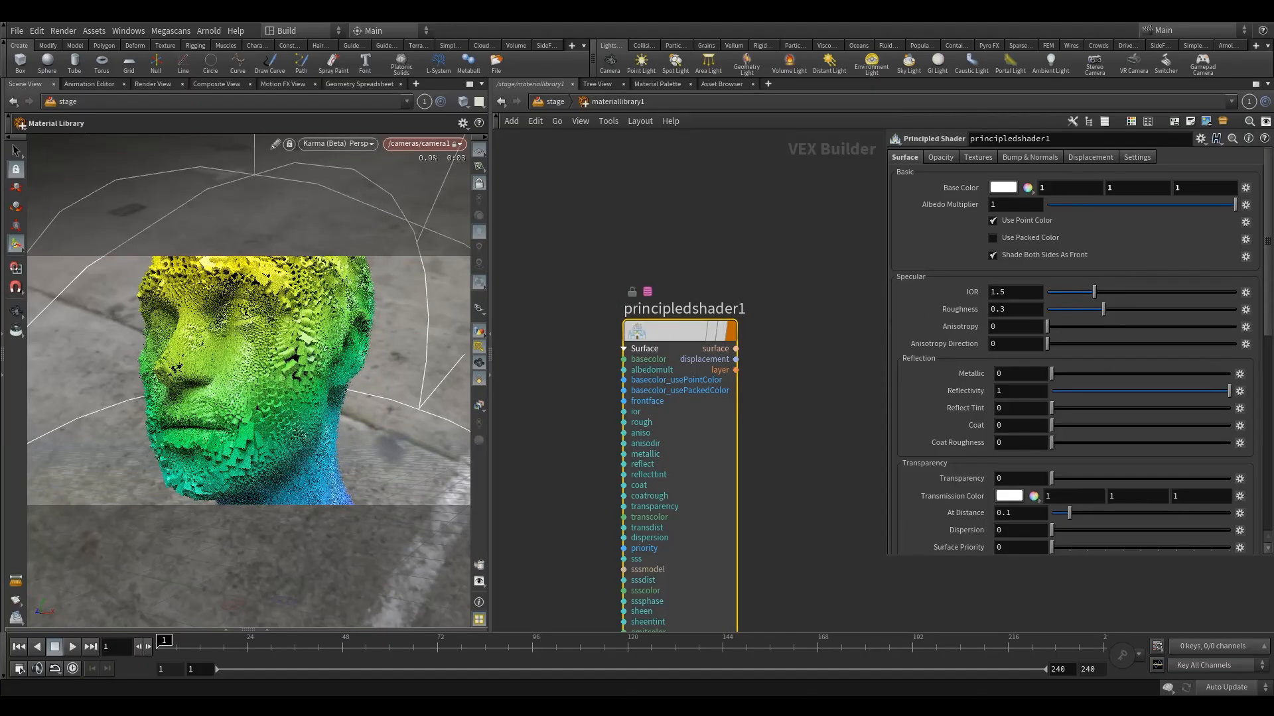
# - Set principledshader1's Subsurface to 0.4 and its SSS Mode to Random Walk (Karma)
pyautogui.scroll(-5, 991, 343)
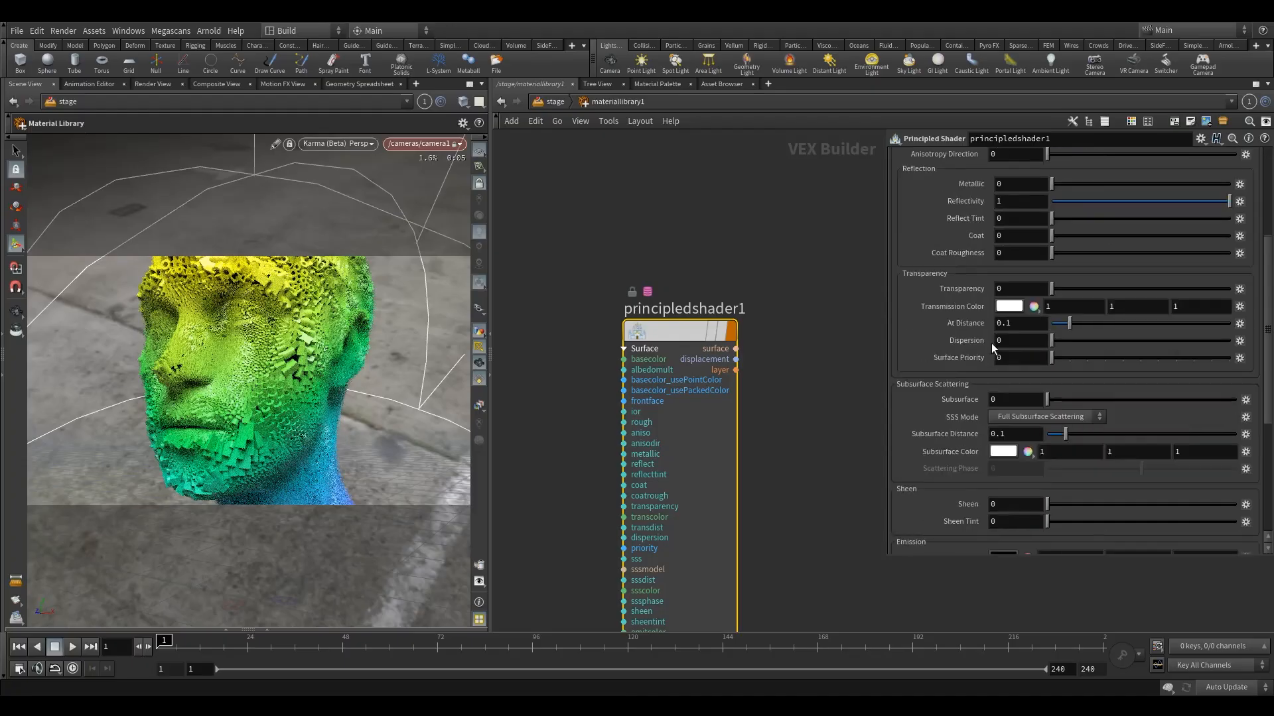
pyautogui.scroll(-2, 1023, 380)
pyautogui.click(1019, 281)
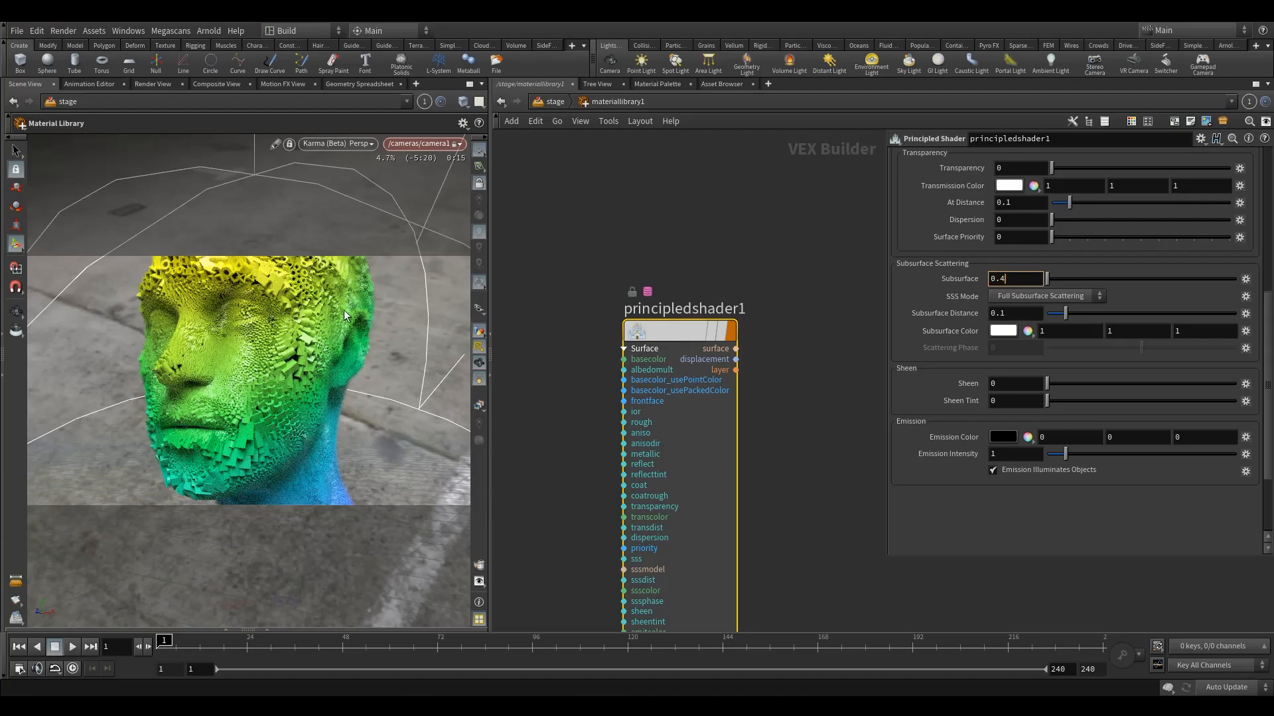
pyautogui.press('Return')
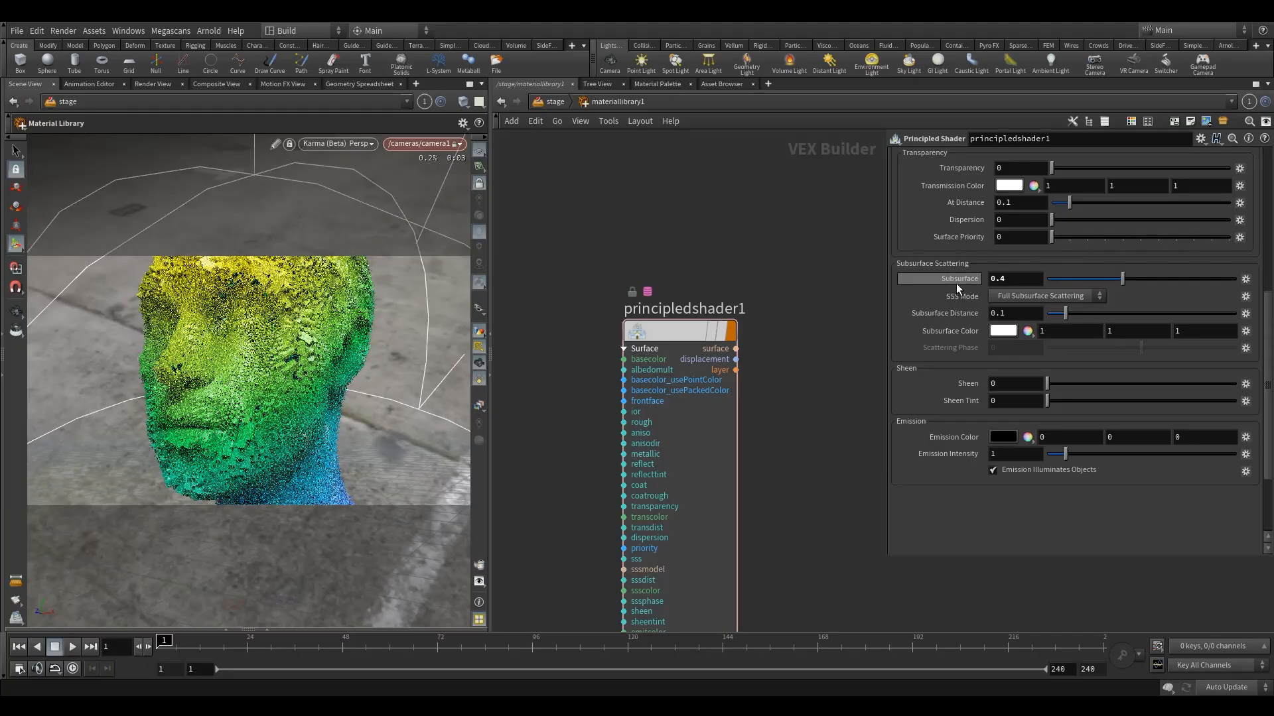
pyautogui.click(1013, 296)
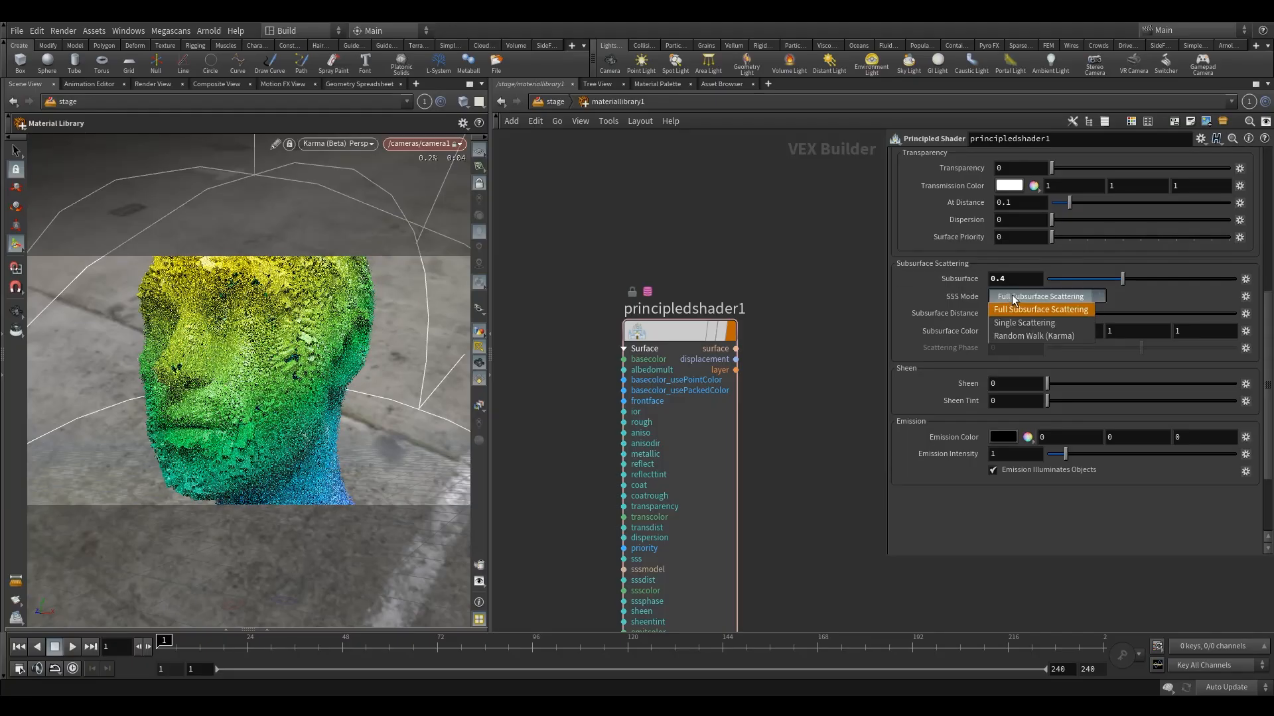
pyautogui.click(1010, 337)
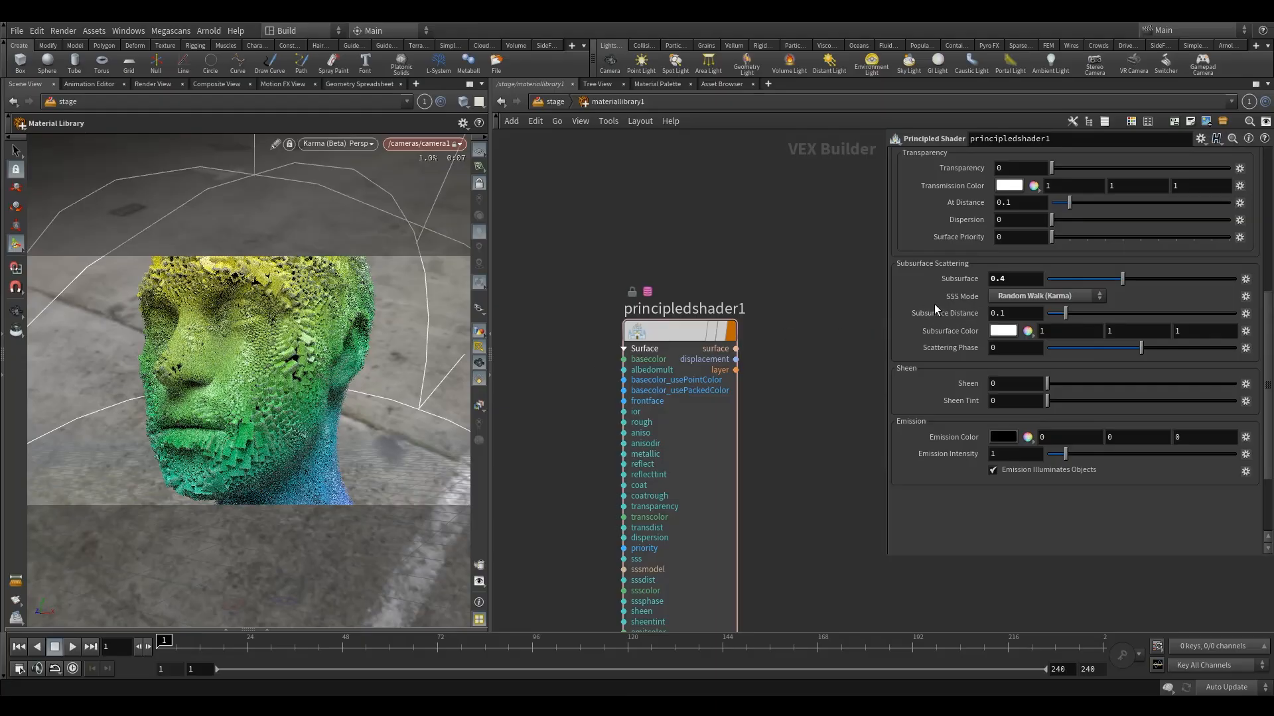
# - Set the shader's Subsurface Distance to 0.001 and the blue component of its Subsurface Color to 0
pyautogui.click(996, 313)
pyautogui.write('00')
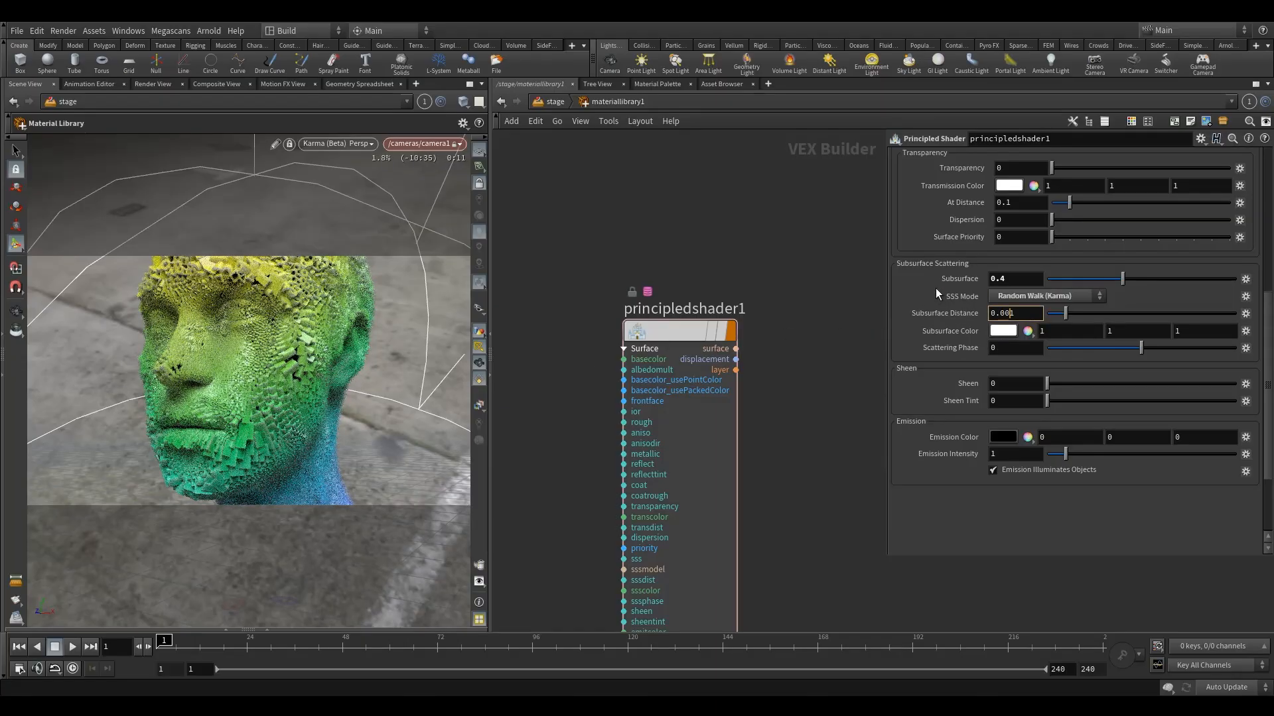
pyautogui.press('Return')
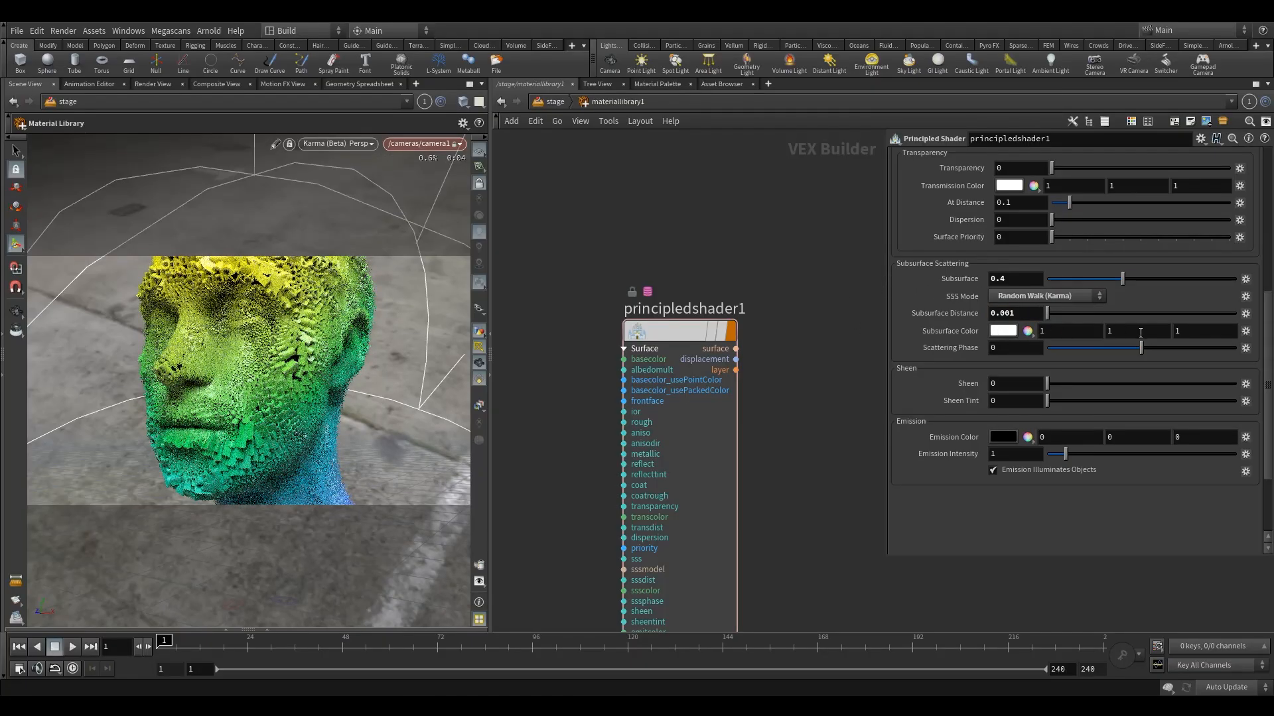
pyautogui.moveTo(1198, 333); pyautogui.dragTo(966, 353)
pyautogui.write('0')
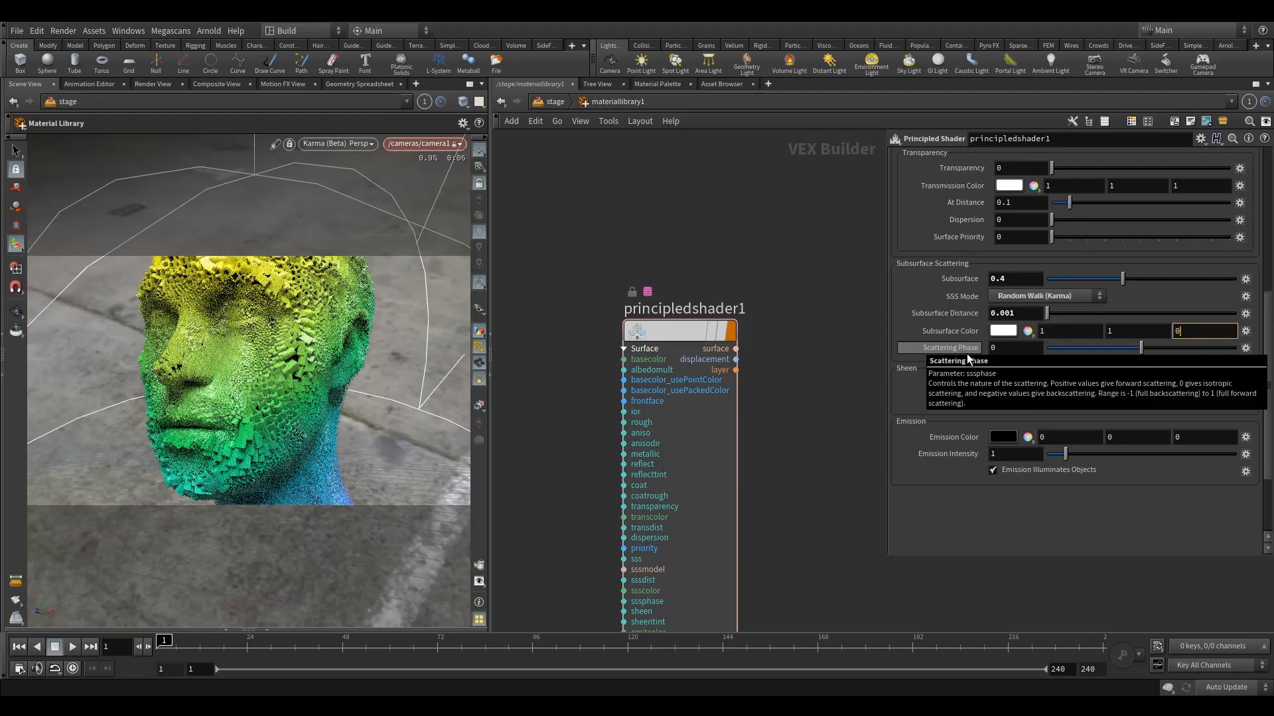
pyautogui.press('Return')
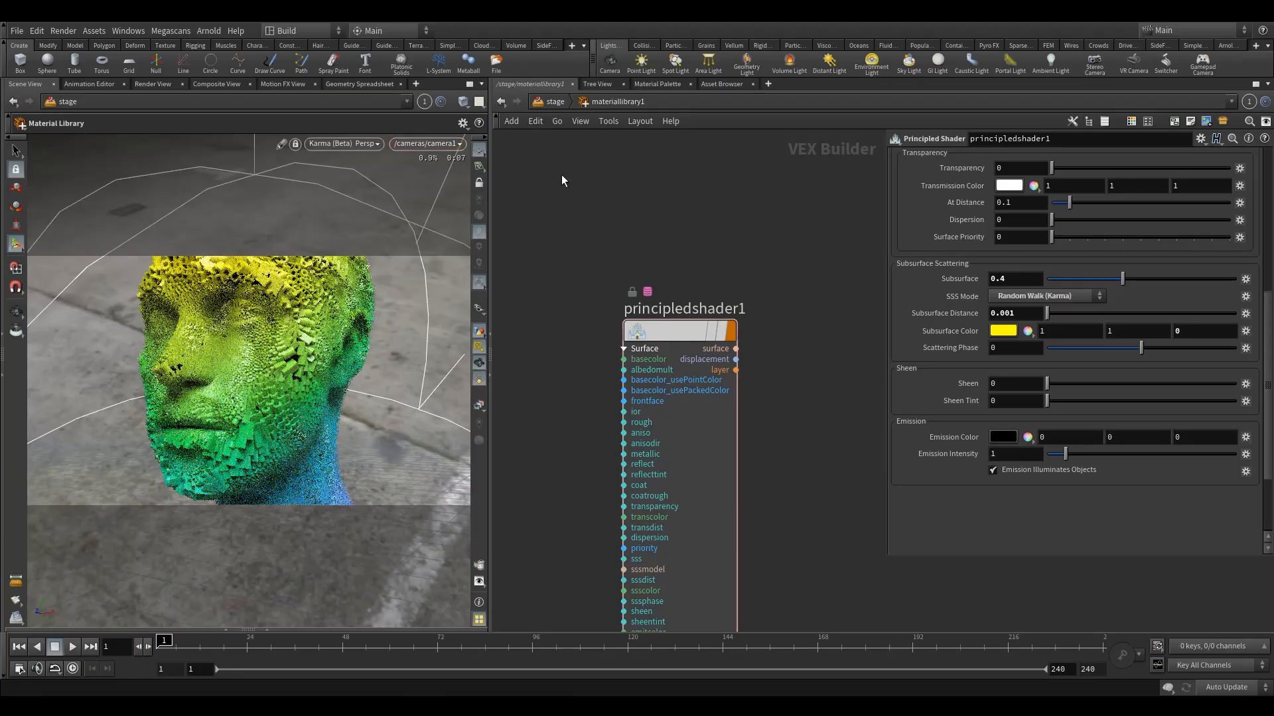
# - Return to the stage level and set the denoiser in karma1's image filters to Intel OIDN
pyautogui.click(551, 102)
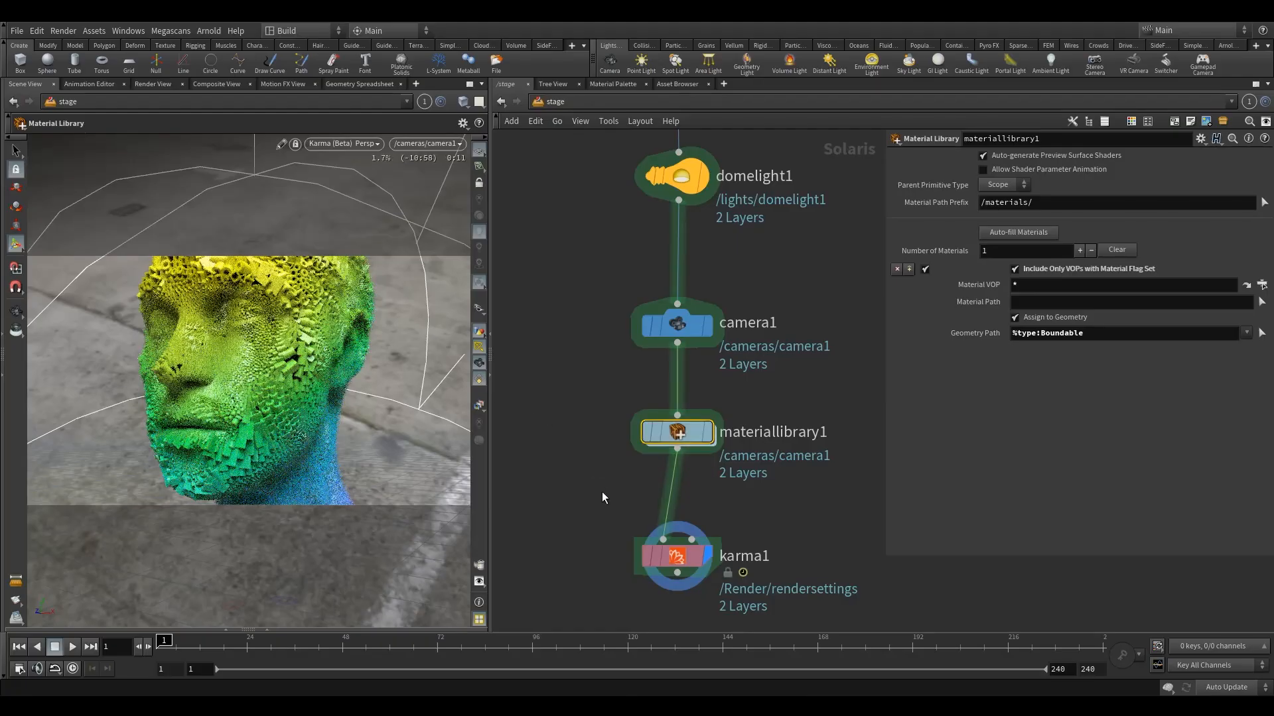
pyautogui.click(676, 556)
pyautogui.moveTo(815, 441); pyautogui.dragTo(771, 382, button='middle')
pyautogui.moveTo(995, 426); pyautogui.dragTo(977, 427)
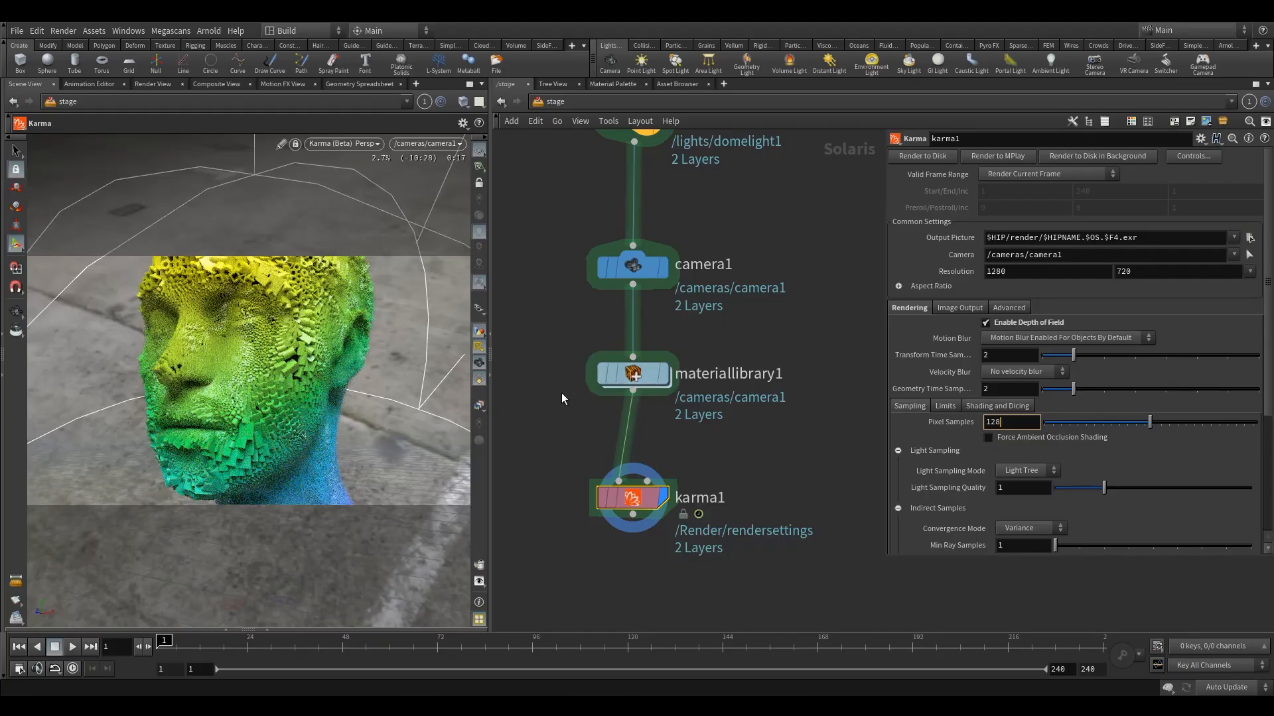
pyautogui.click(688, 425)
pyautogui.click(1007, 309)
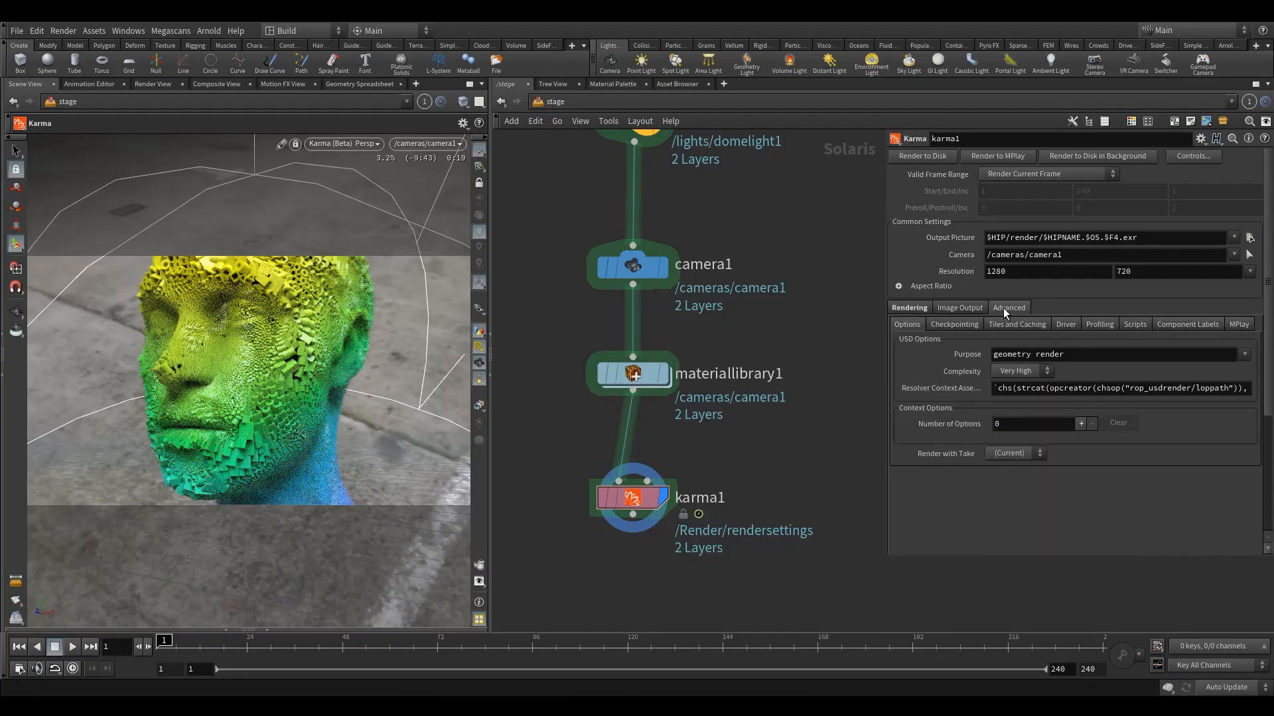
pyautogui.click(981, 325)
pyautogui.click(1028, 351)
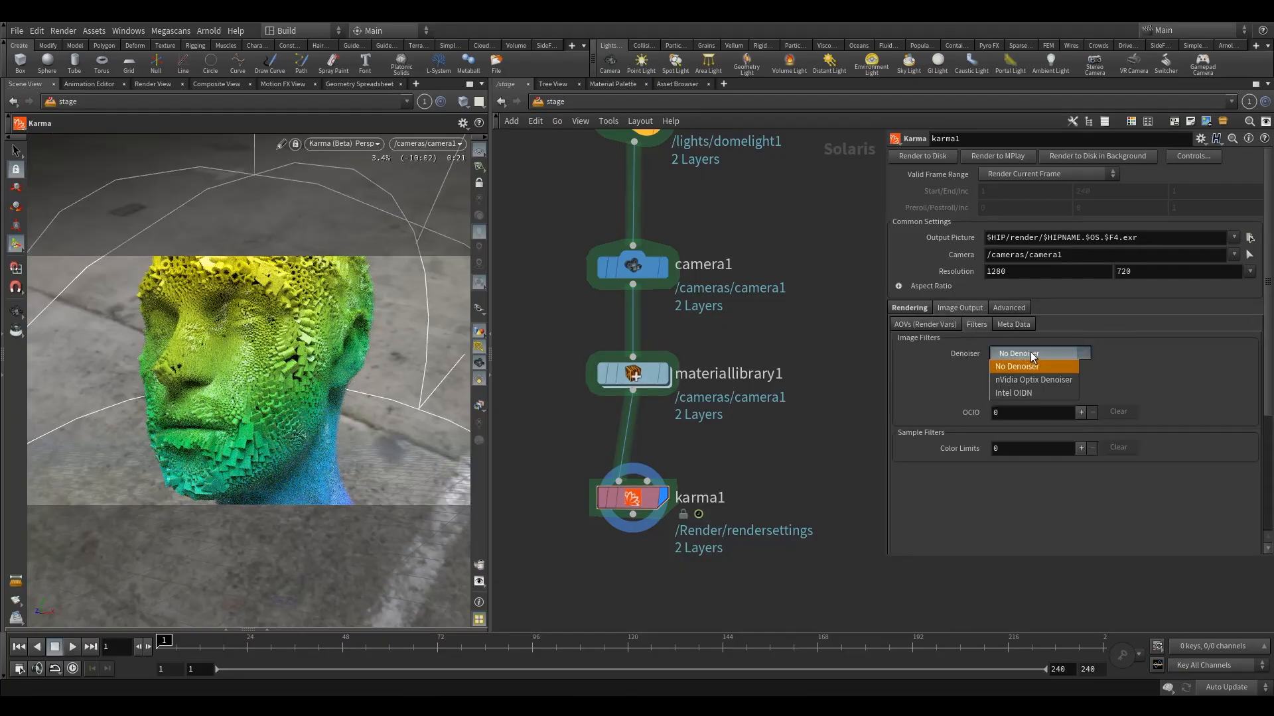
pyautogui.click(1023, 392)
pyautogui.click(1007, 354)
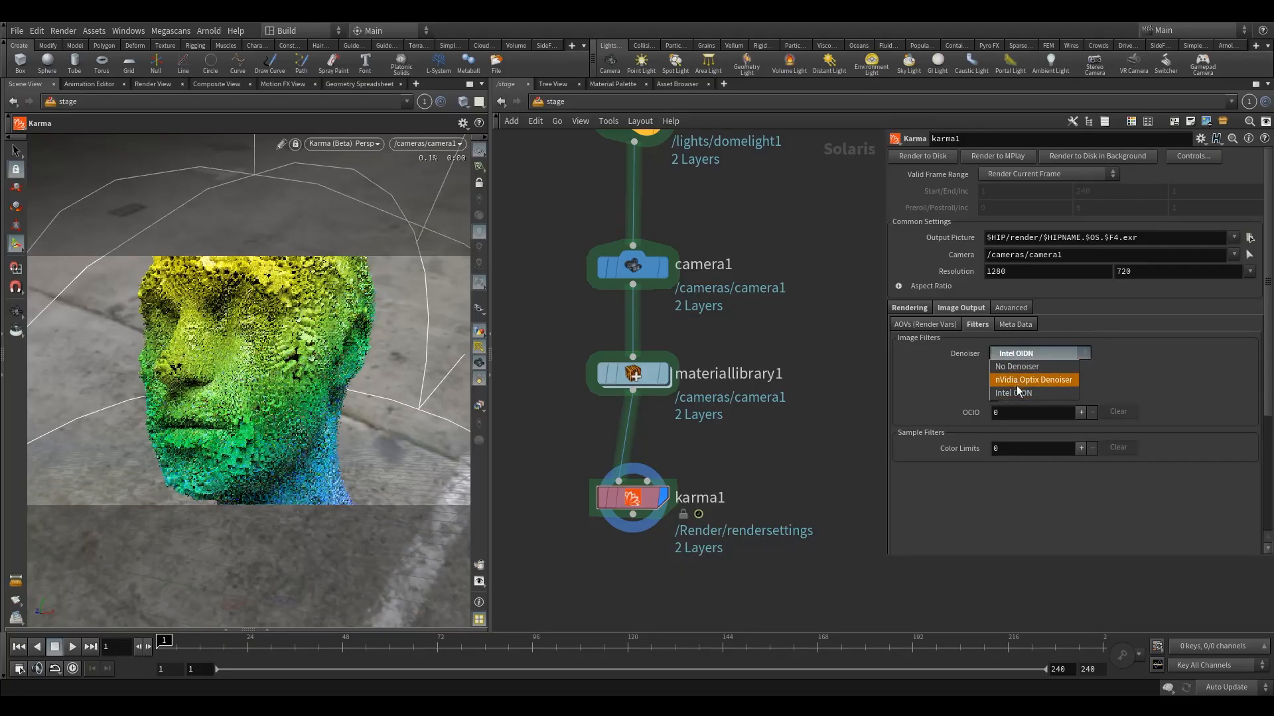
pyautogui.click(847, 347)
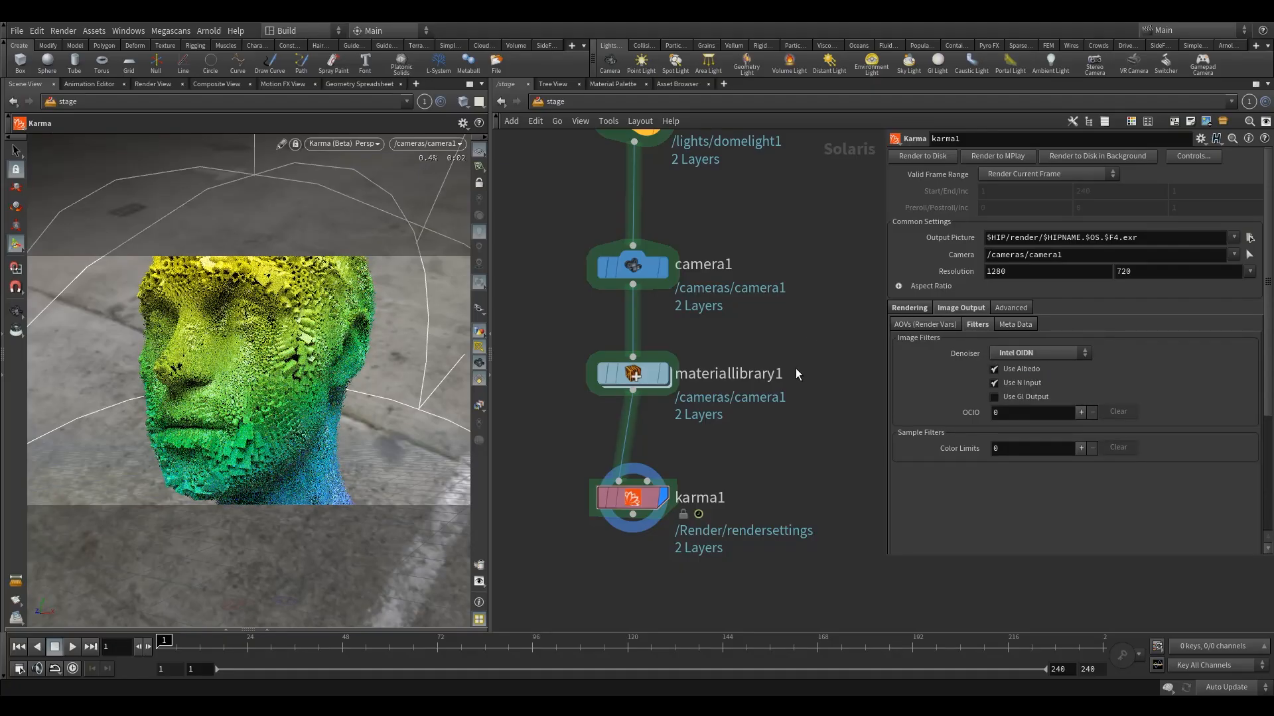
pyautogui.moveTo(630, 499); pyautogui.dragTo(629, 516)
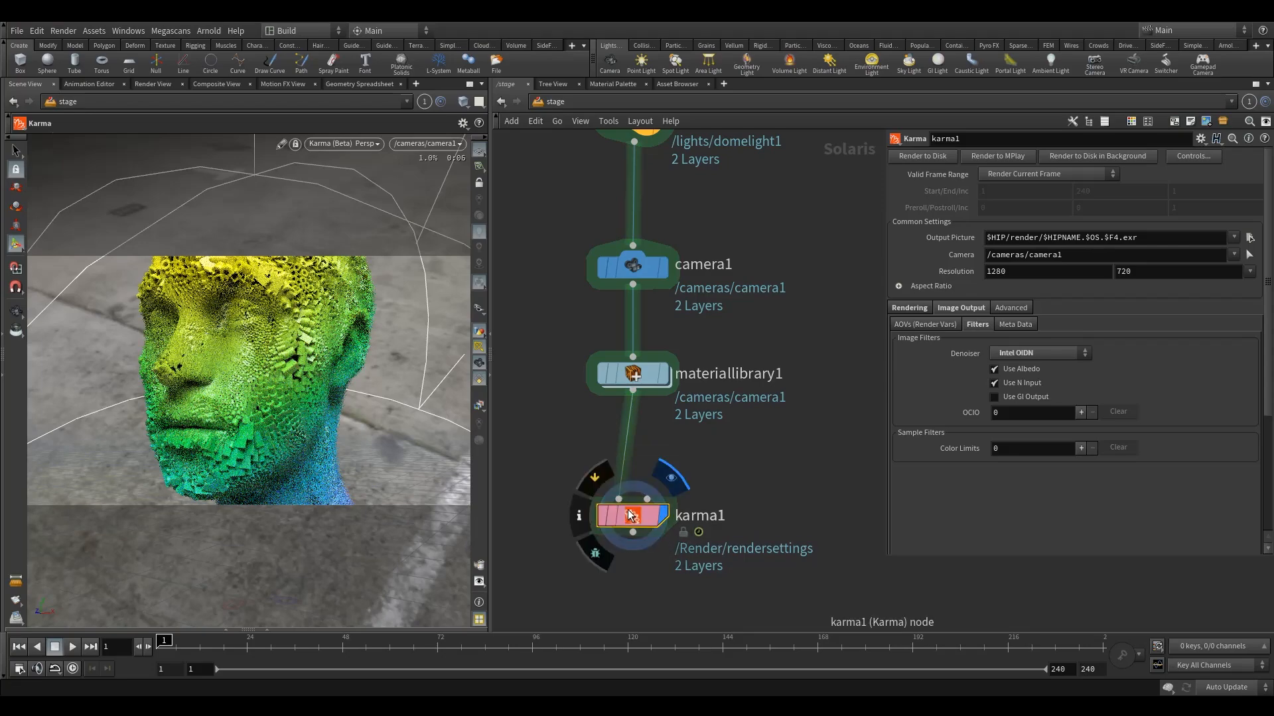